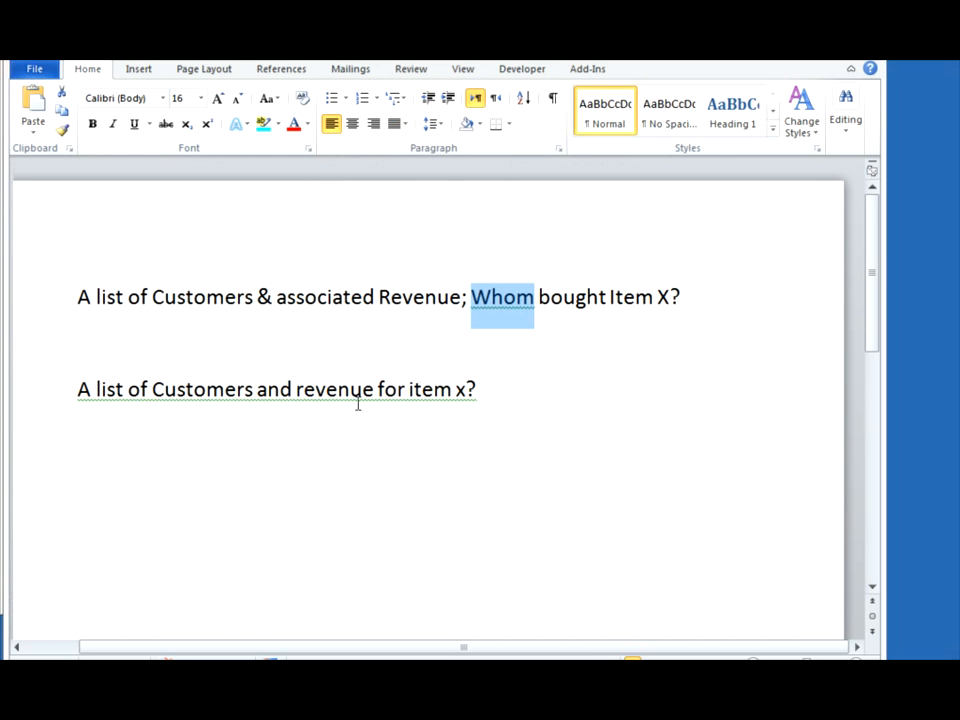
Examine the two written report questions, comparing customers and revenue for whom bought Item X with customers and revenue for item x.
left_click(281, 303)
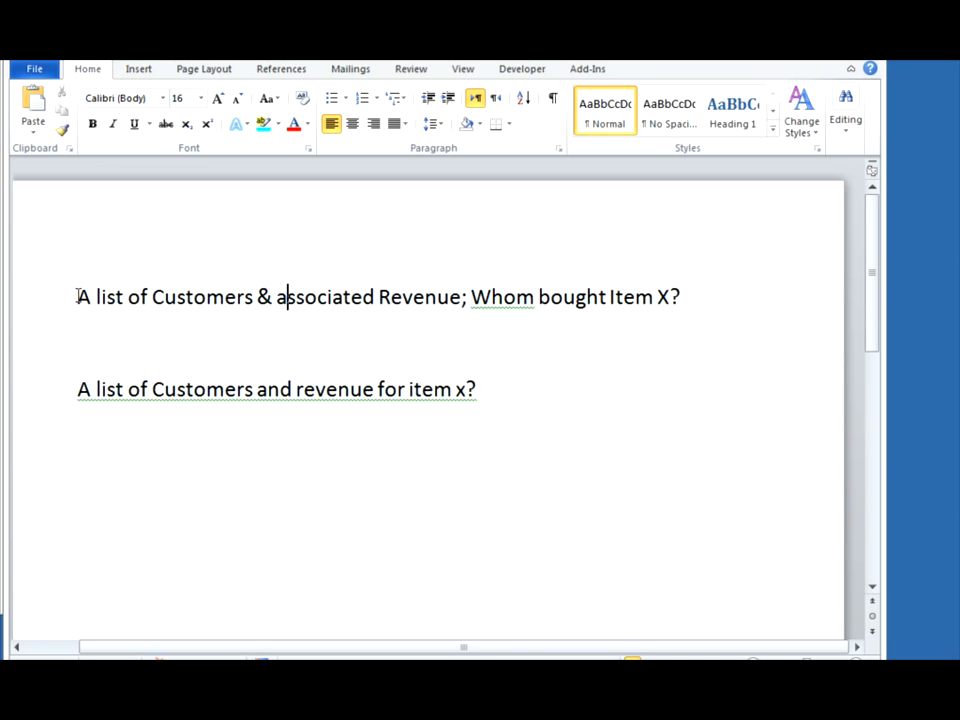
left_click_drag(77, 296, 418, 289)
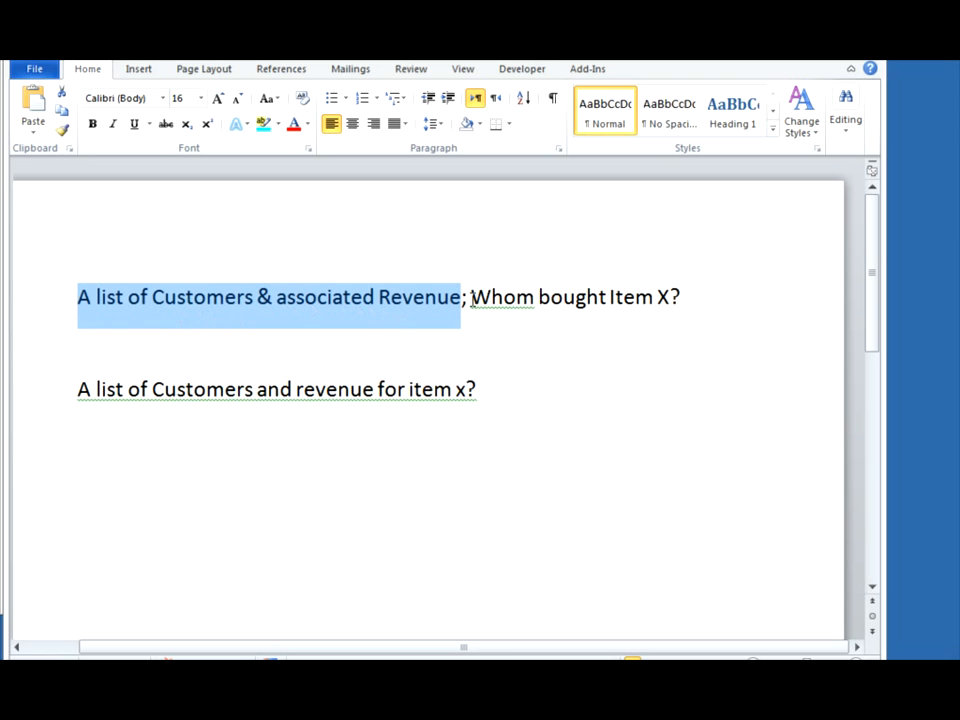
left_click_drag(474, 296, 672, 297)
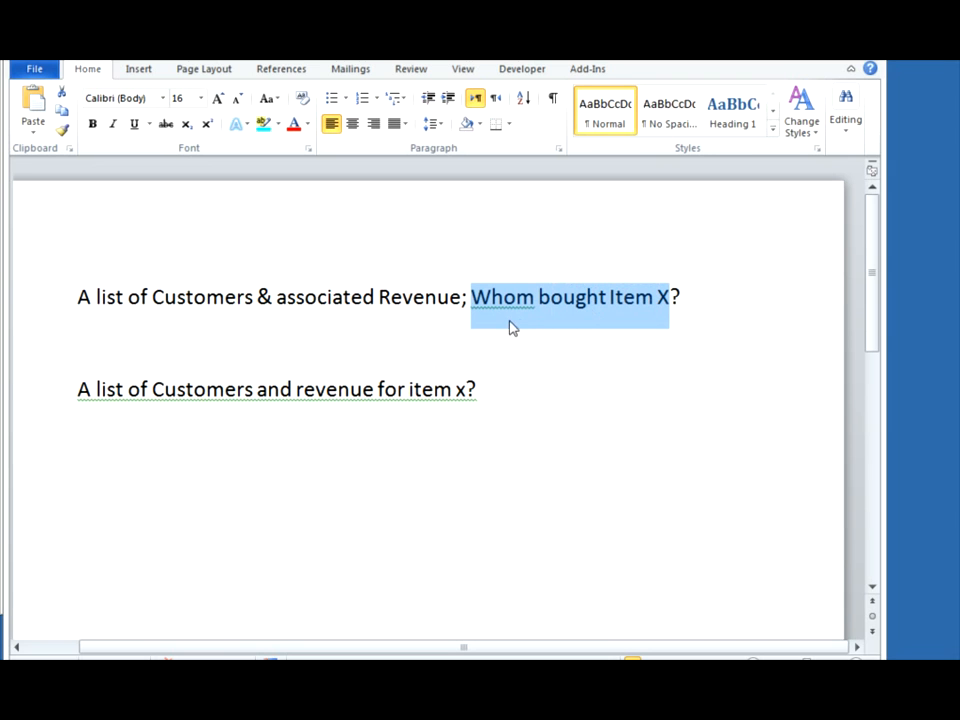
left_click(425, 297)
left_click(463, 297)
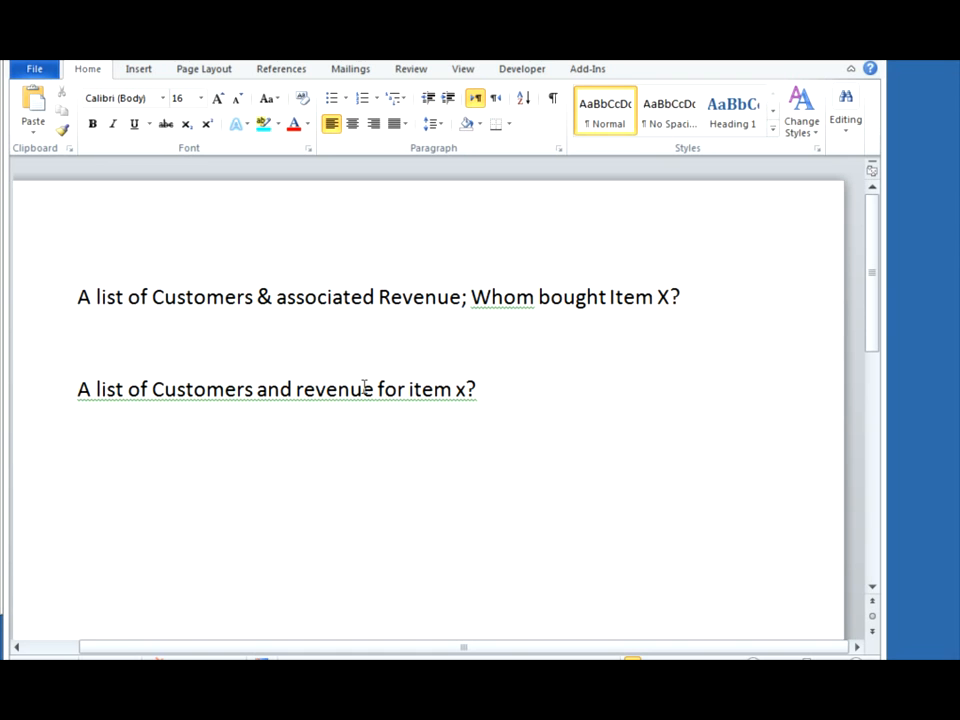
left_click(481, 391)
left_click_drag(477, 390, 78, 392)
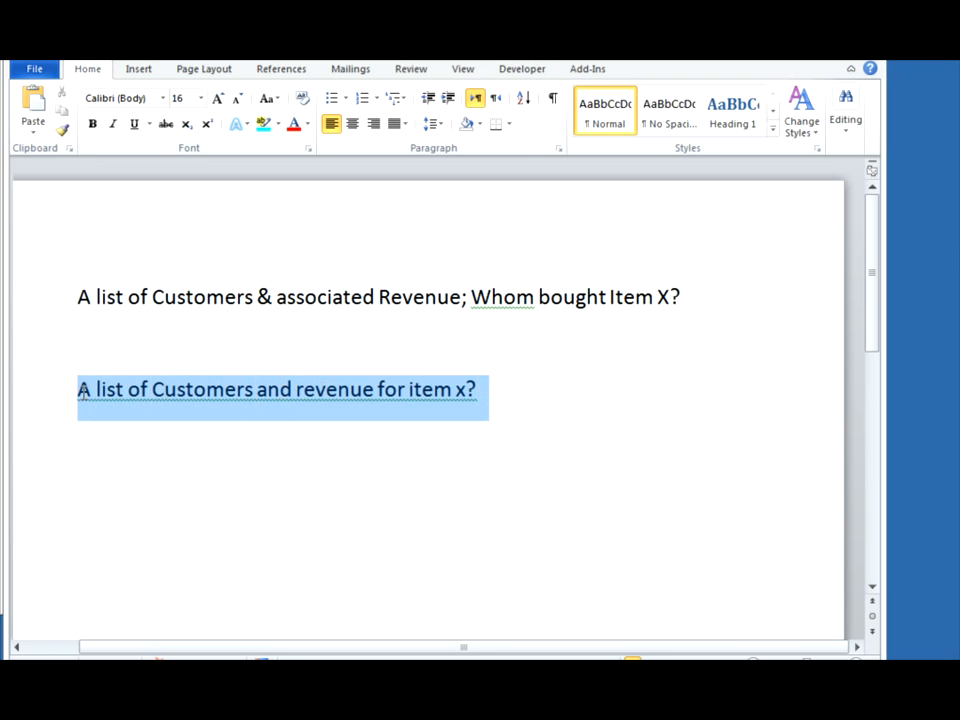
left_click_drag(78, 292, 689, 297)
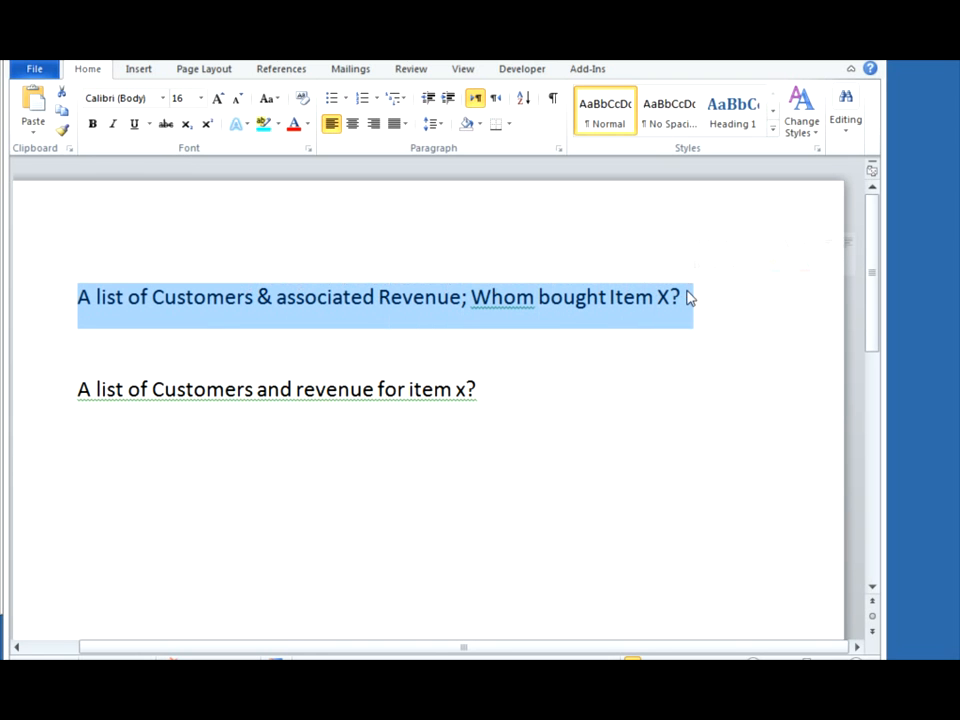
left_click(465, 388)
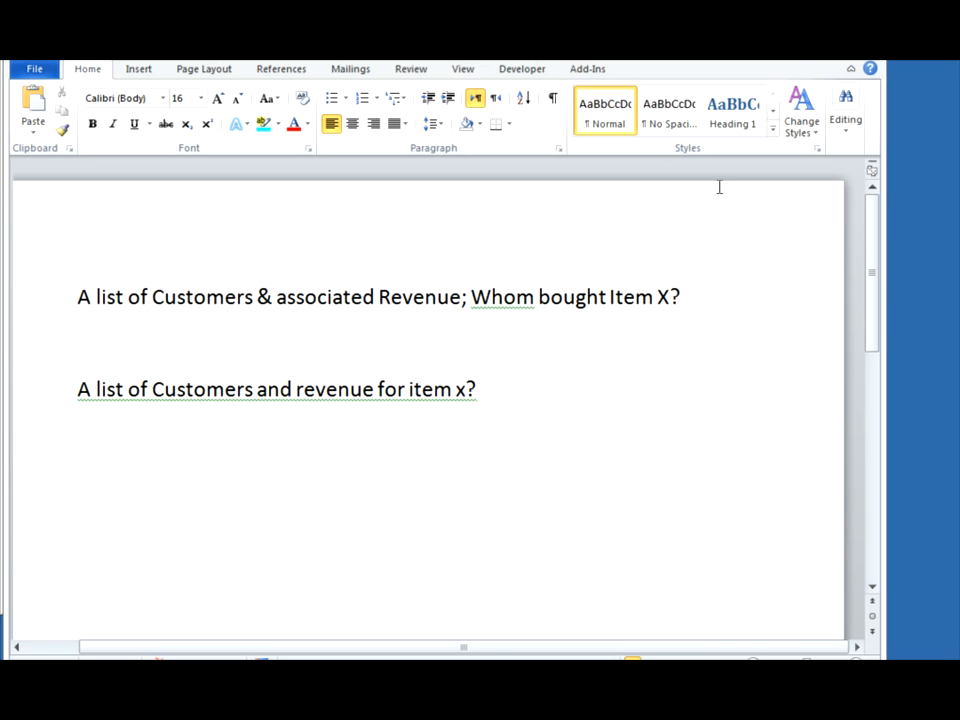
Switch to MicroStrategy Desktop and create an empty filter in the Reports folder.
left_click(803, 61)
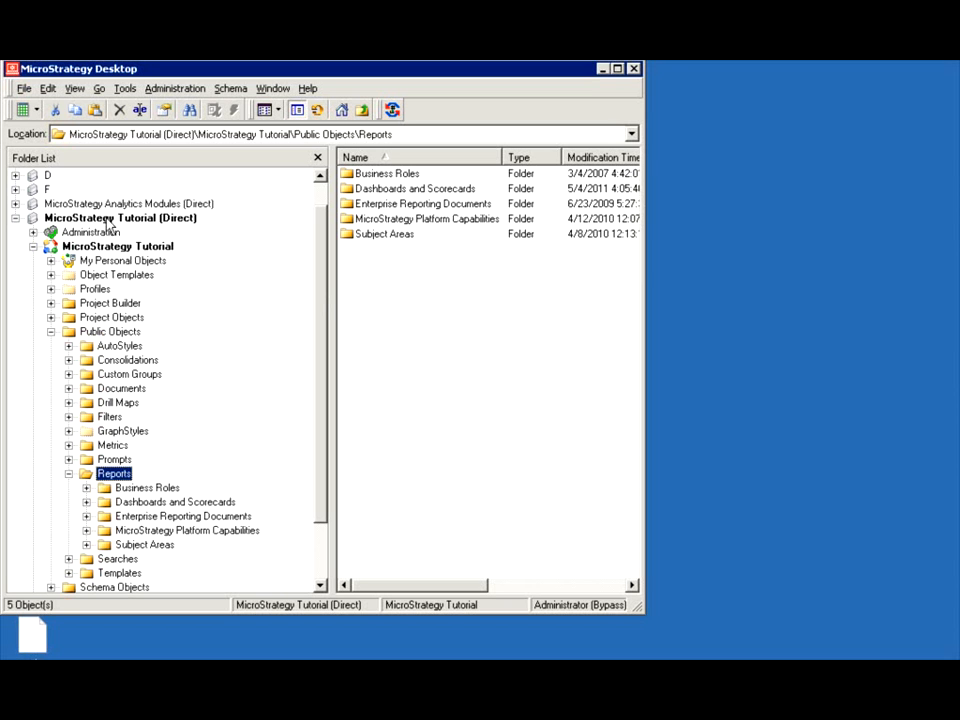
right_click(345, 289)
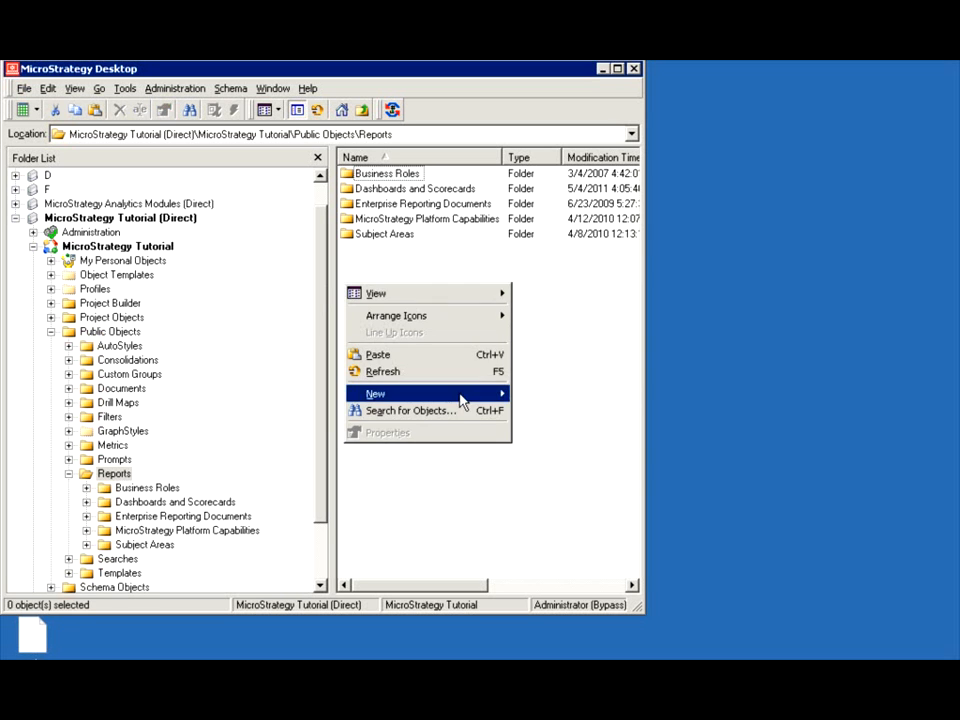
mouse_move(460, 396)
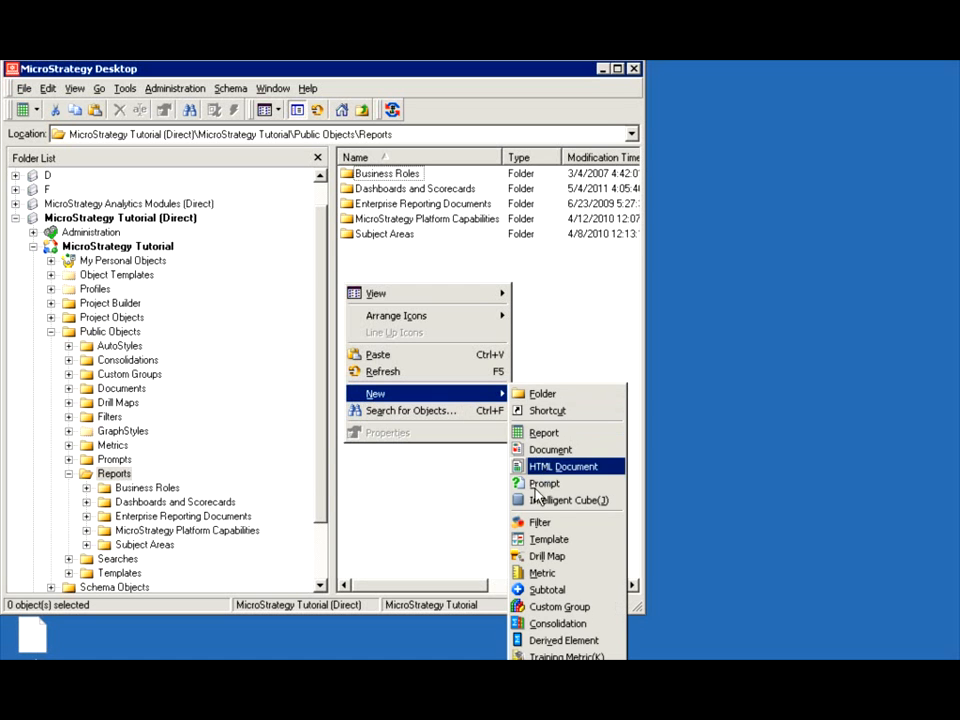
left_click(537, 521)
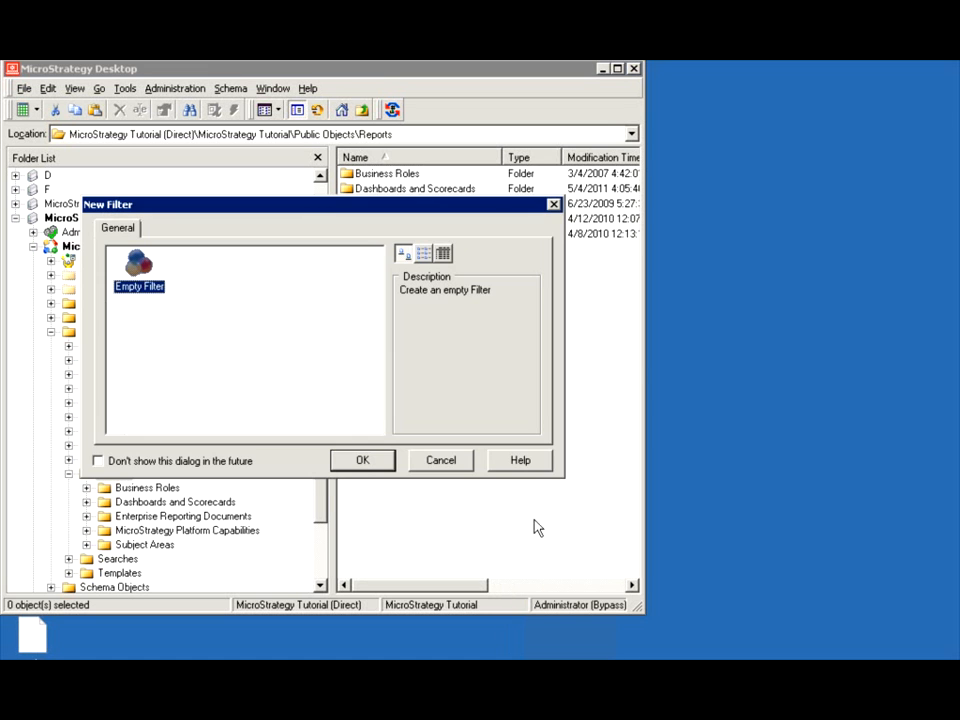
left_click(364, 459)
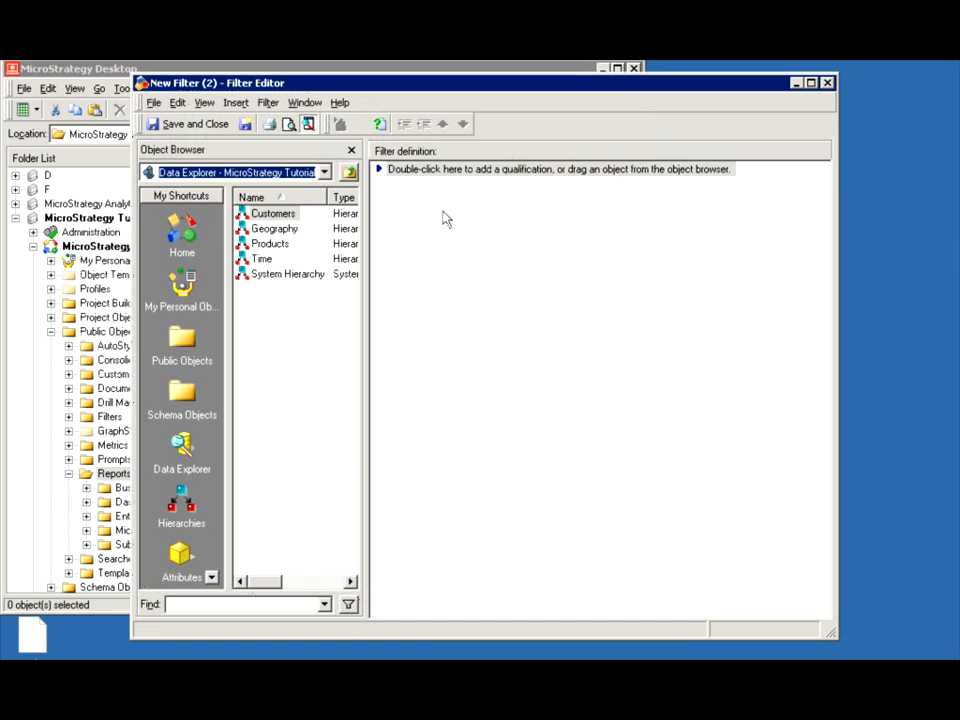
Add an attribute qualification on the Item attribute to the filter definition.
double_click(411, 174)
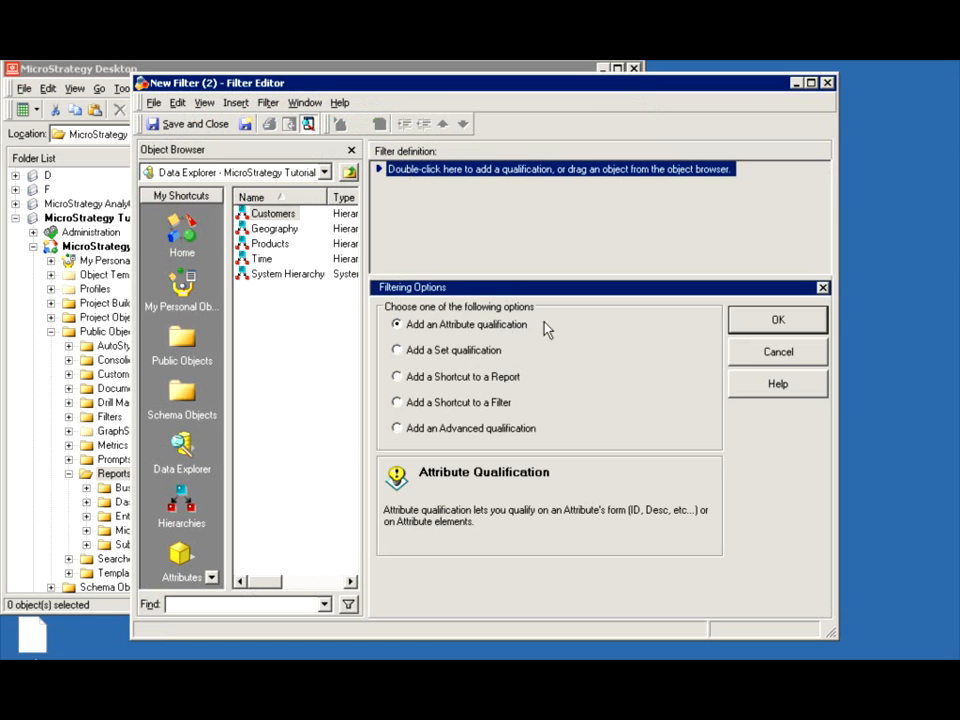
left_click(781, 320)
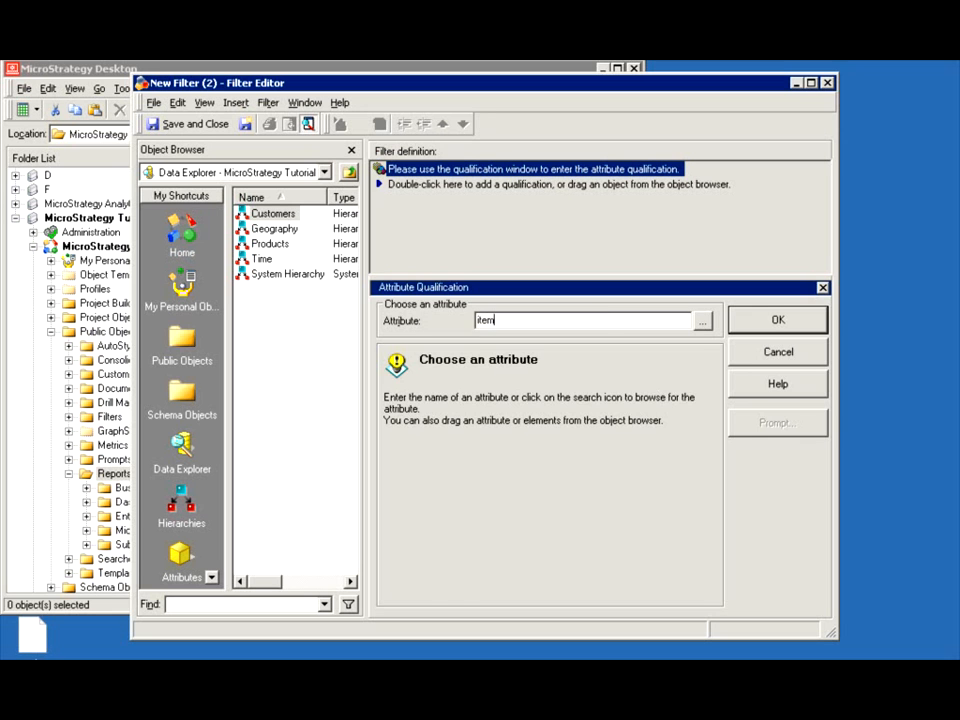
key("Return")
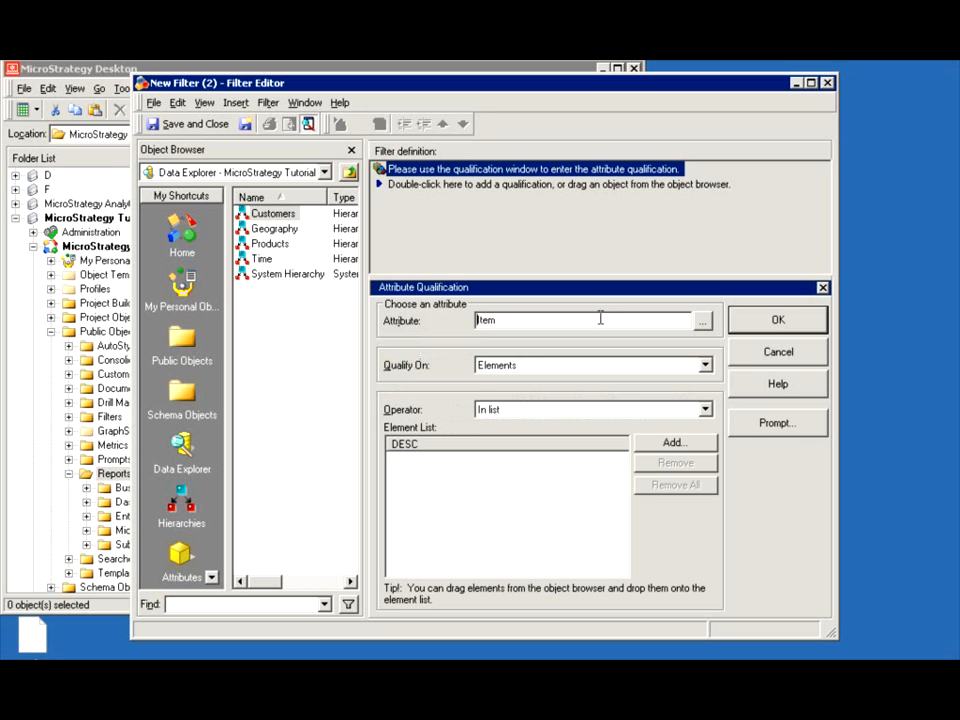
Turn the Item qualification into an attribute element list prompt with the default settings and accept it into the filter.
left_click(765, 432)
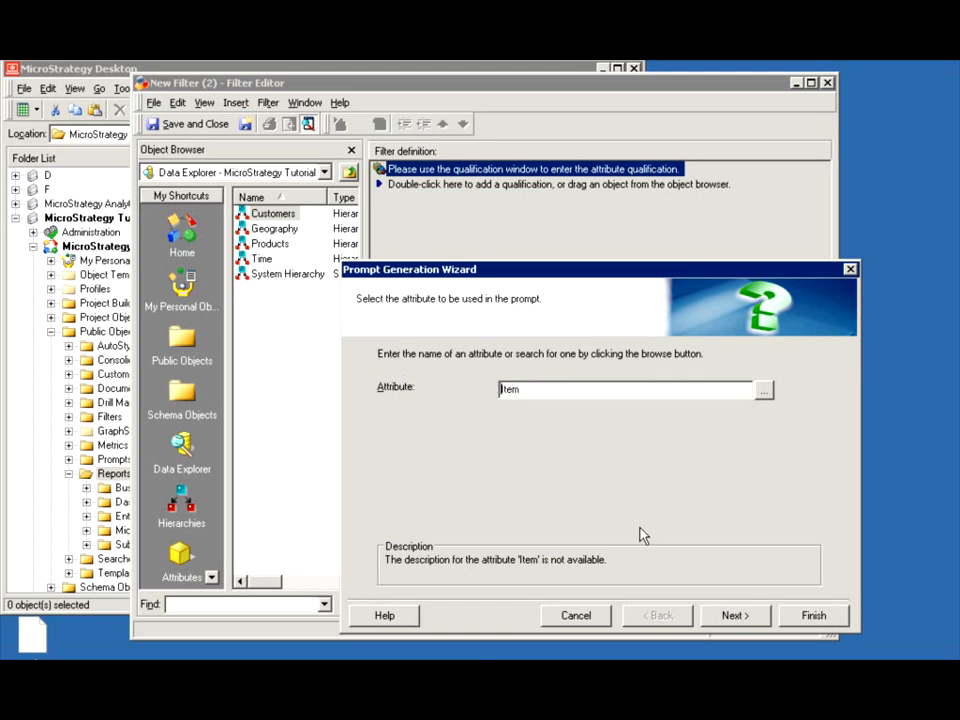
left_click(731, 615)
left_click(734, 616)
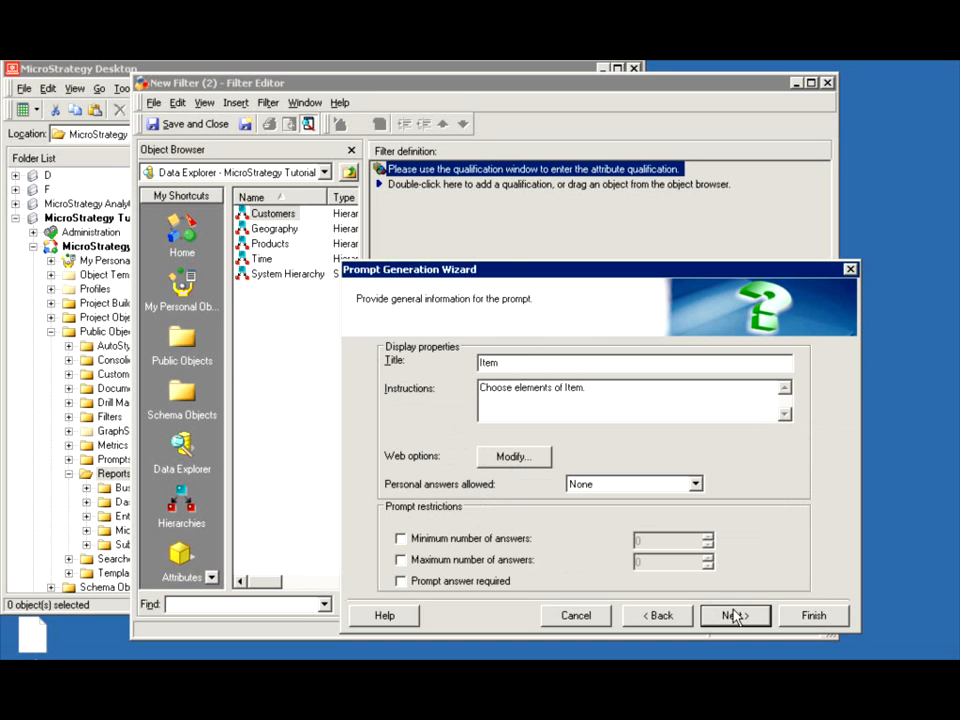
left_click(734, 616)
left_click(814, 617)
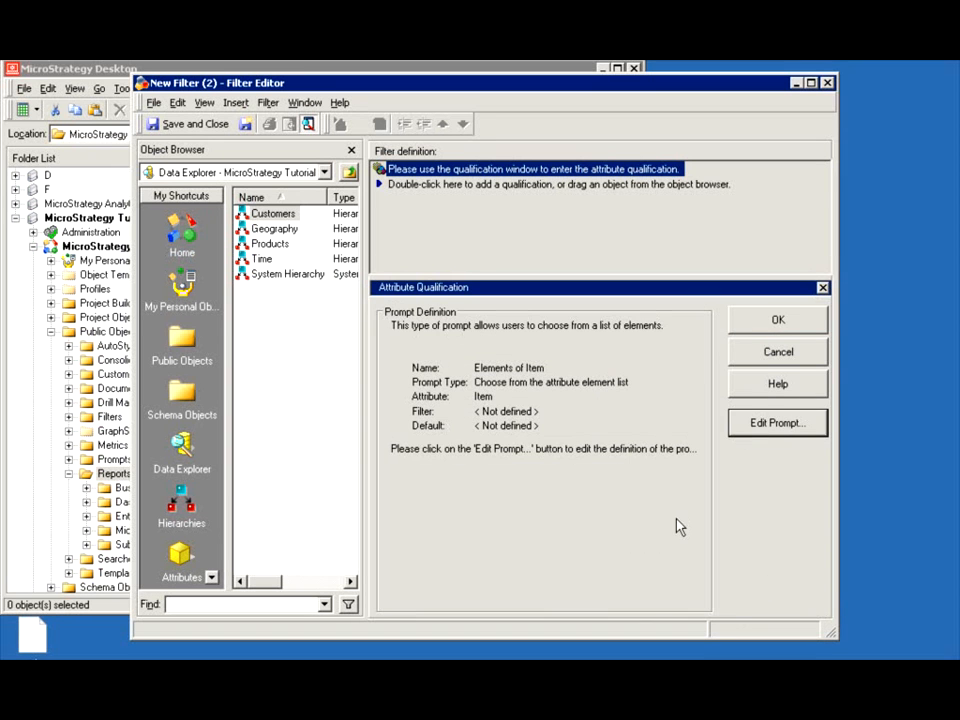
left_click(778, 318)
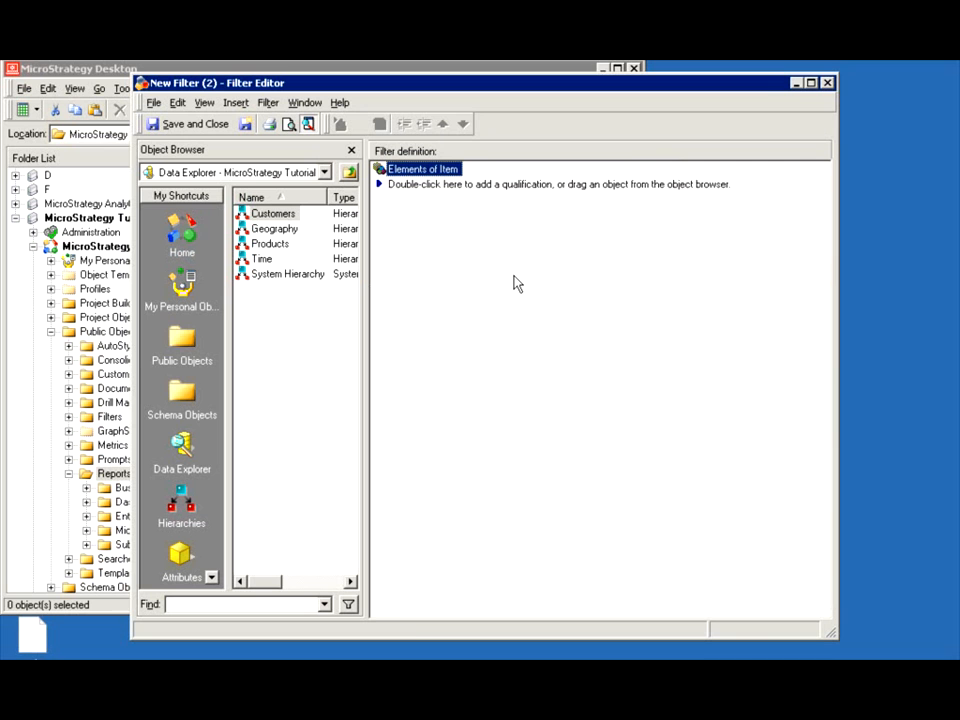
Save the filter as "Choose Item" in the Reports folder and close it.
left_click(158, 125)
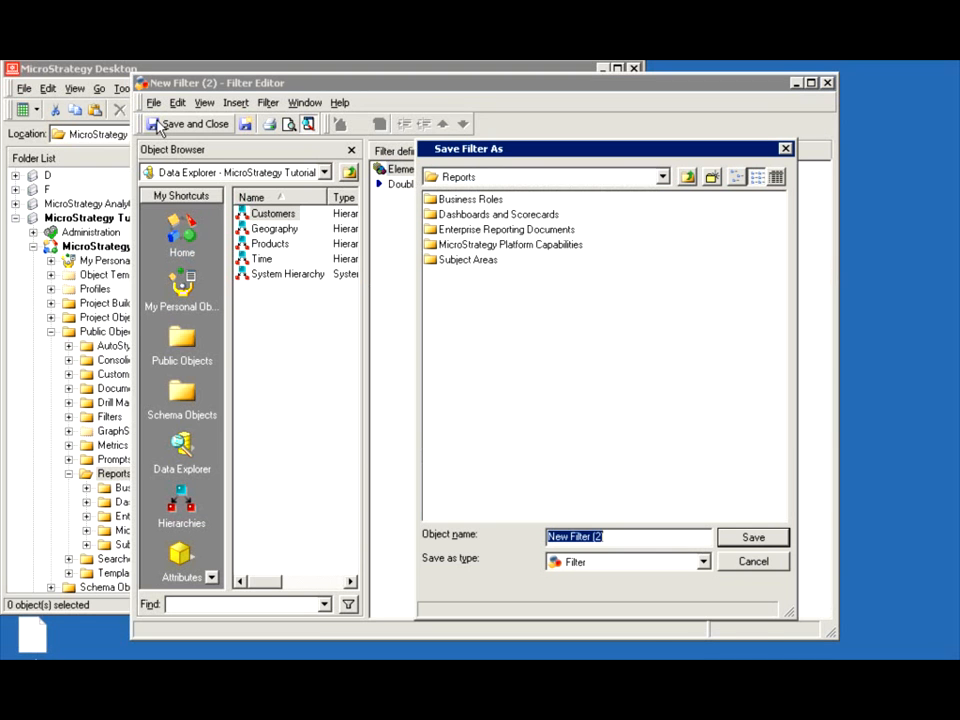
type("Choose Item")
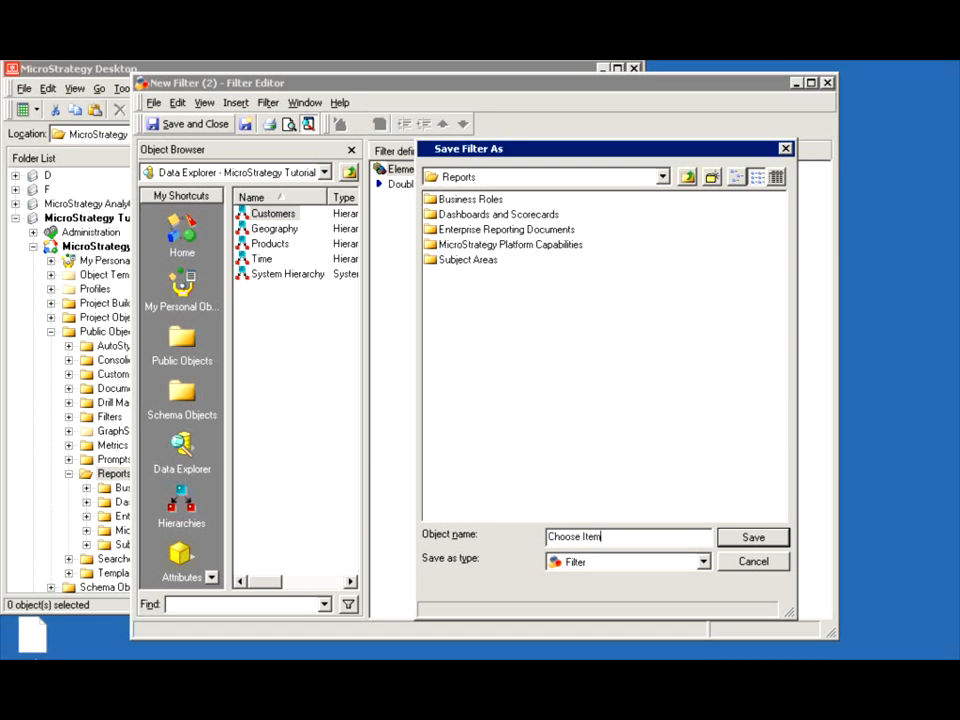
left_click(741, 539)
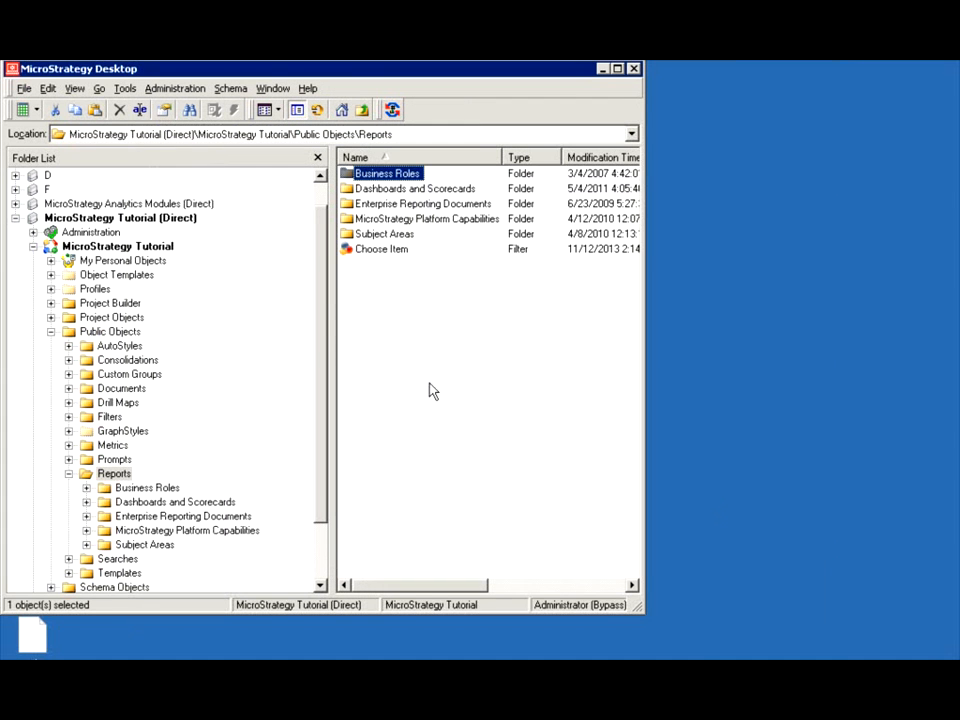
Create a new report in the Reports folder.
right_click(360, 298)
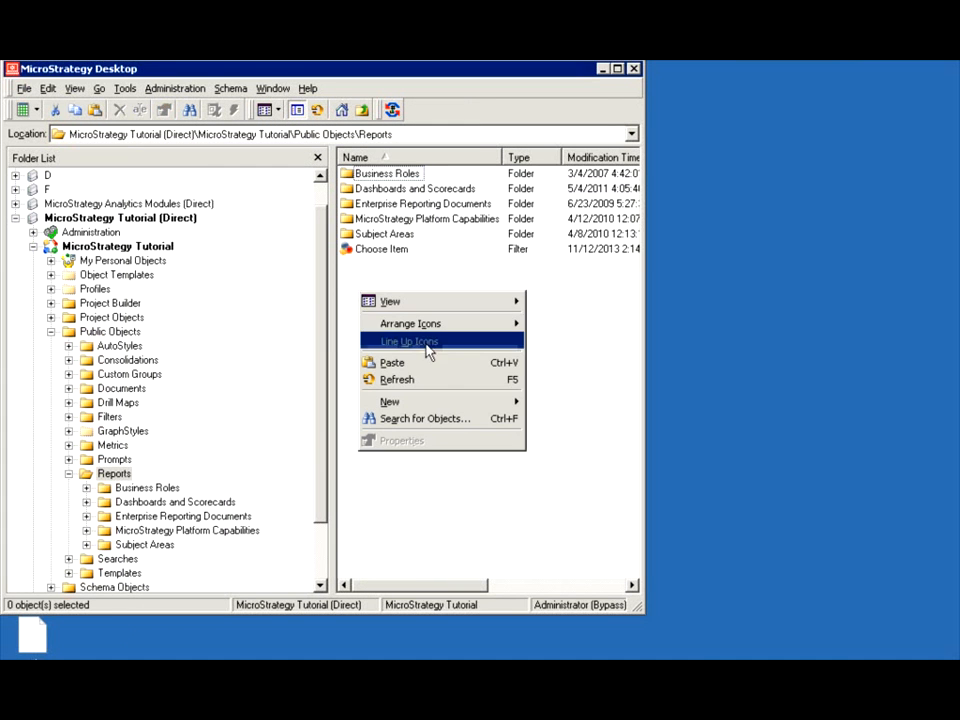
mouse_move(503, 405)
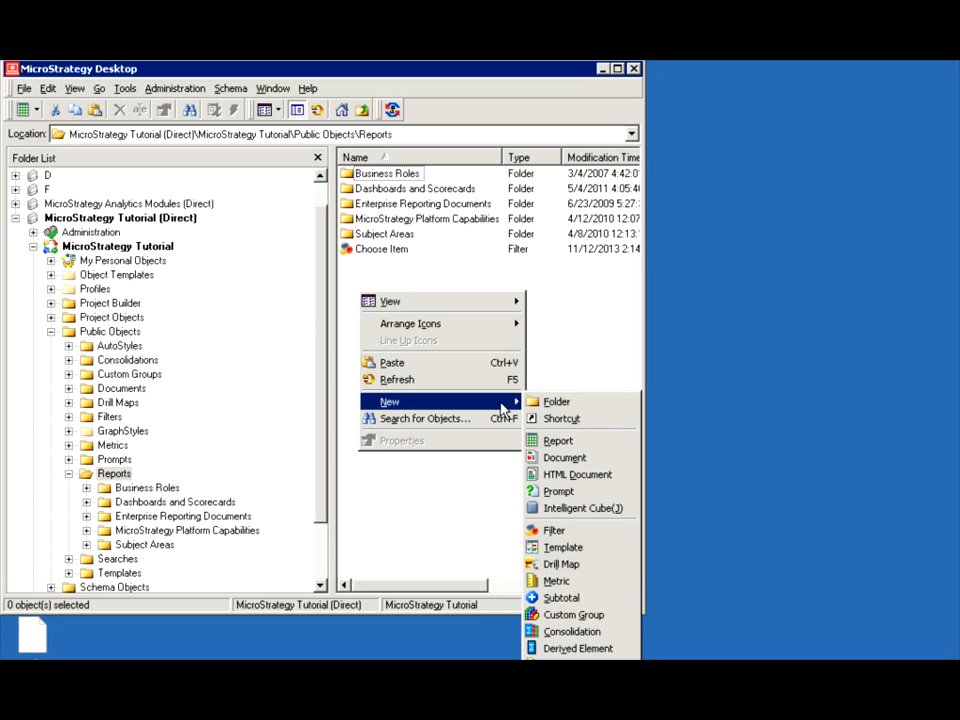
left_click(568, 441)
left_click(358, 460)
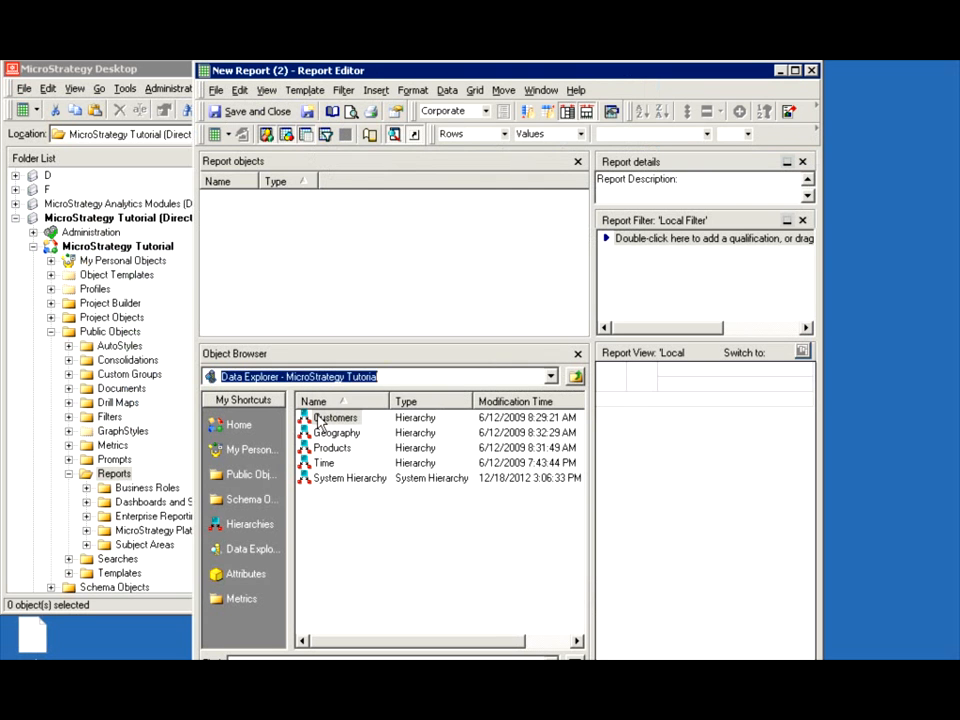
Add the Customer attribute from the Customers hierarchy to the report's rows.
double_click(319, 420)
right_click(319, 420)
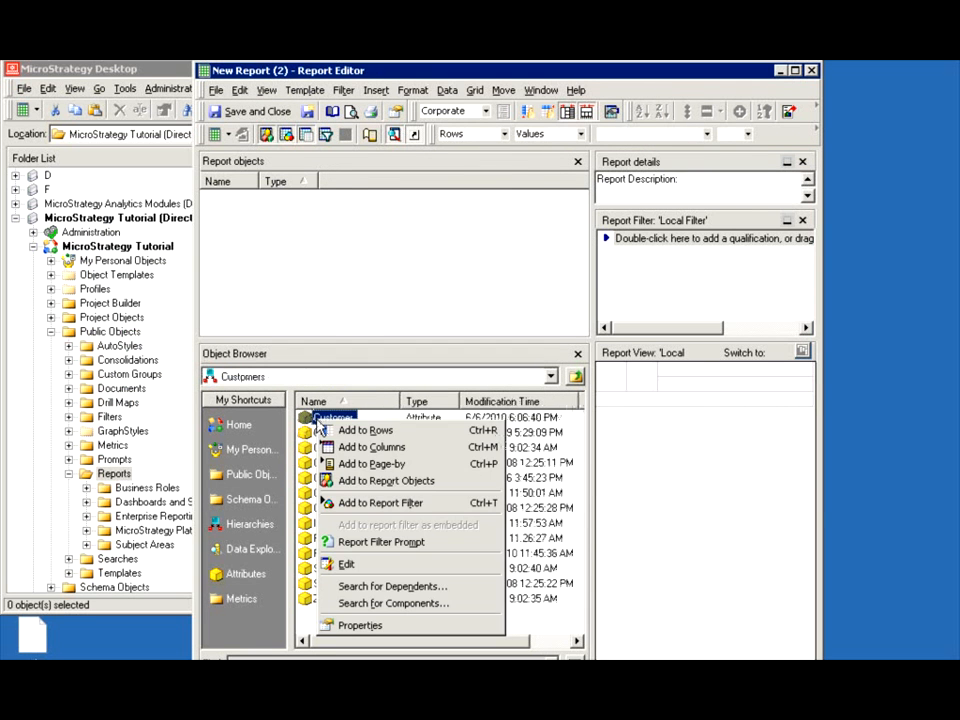
left_click(340, 430)
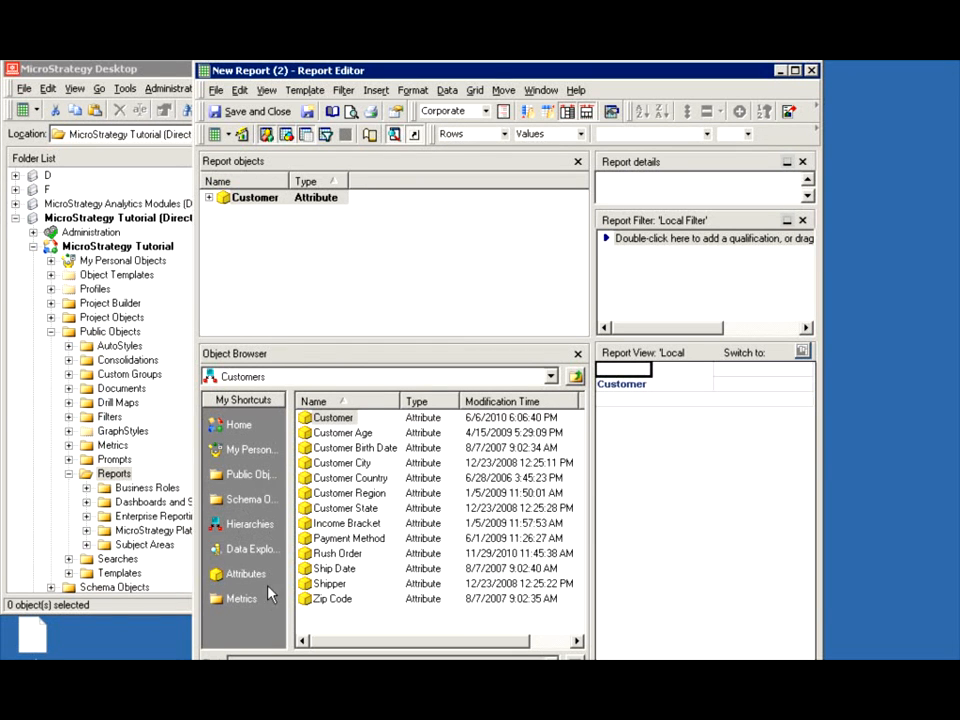
Add the Revenue metric from the Sales Metrics folder in Public Objects to the report.
left_click(250, 477)
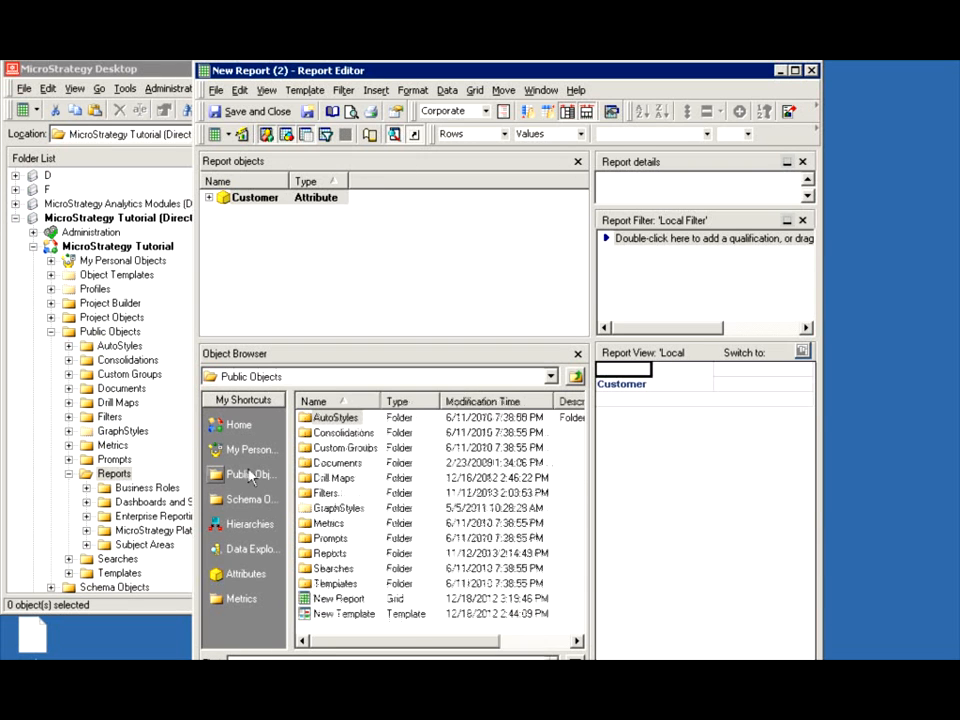
double_click(320, 526)
double_click(330, 492)
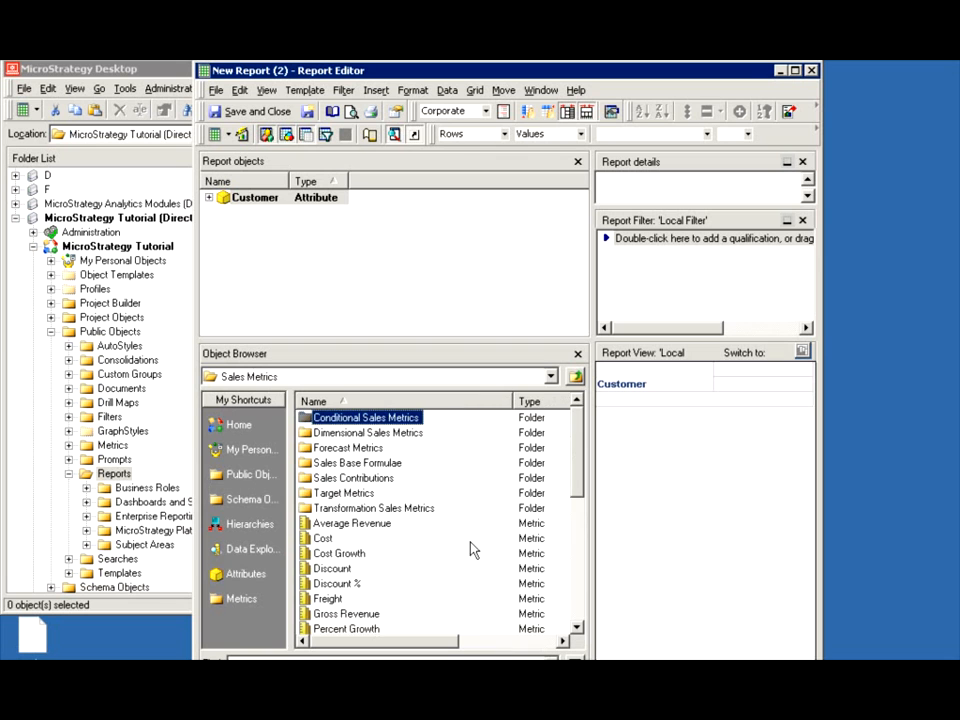
left_click(581, 594)
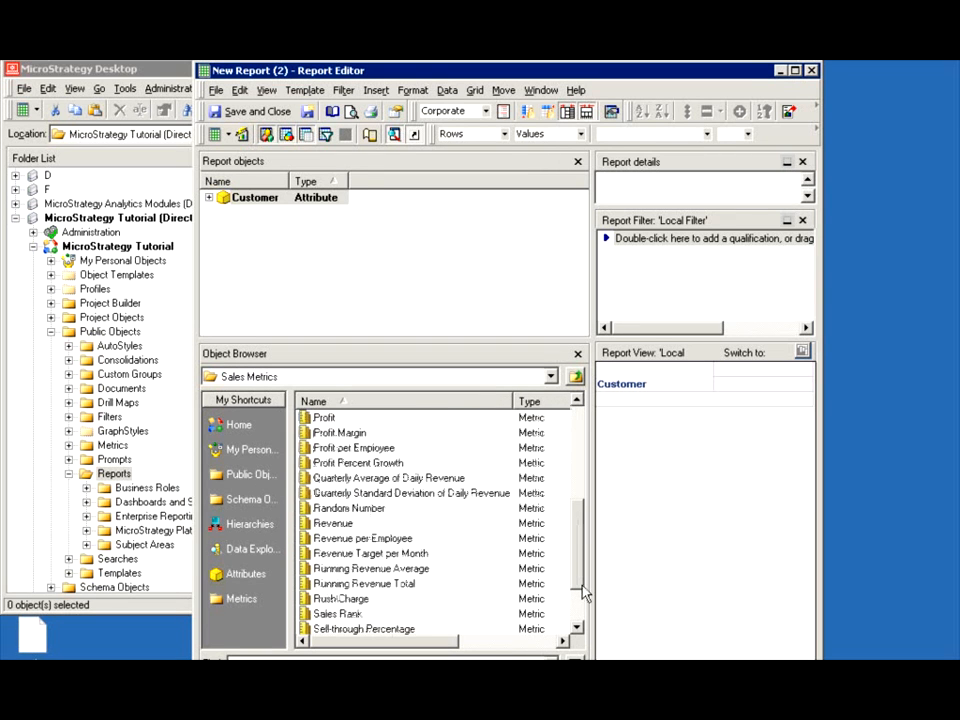
double_click(340, 523)
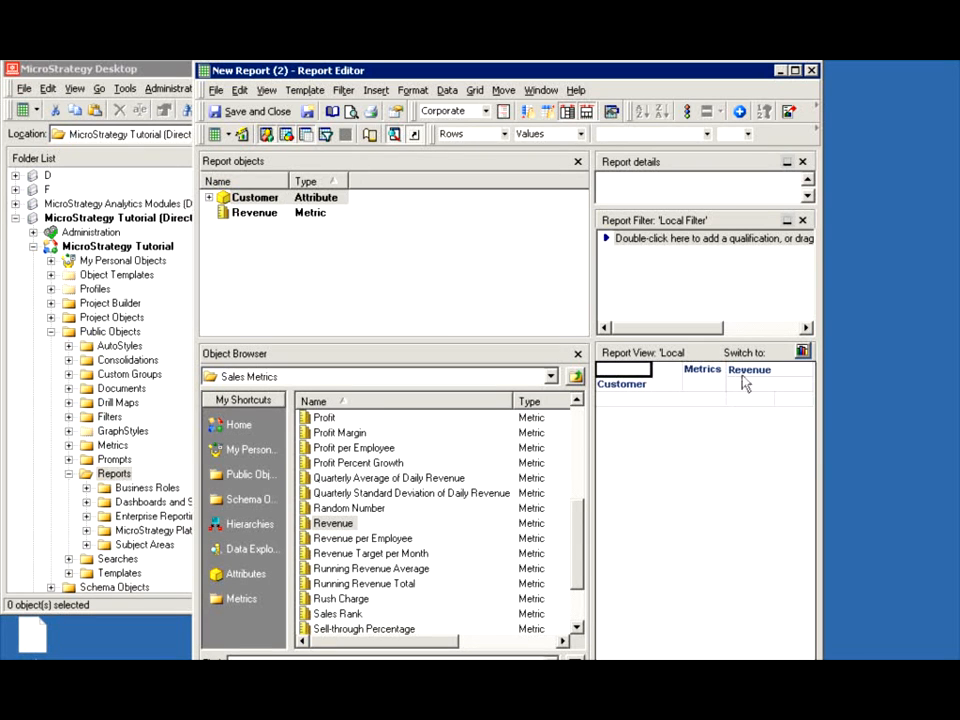
Review the SQL statements generated for the Customer and Revenue report, and return to the report's design view.
left_click(228, 134)
left_click(250, 222)
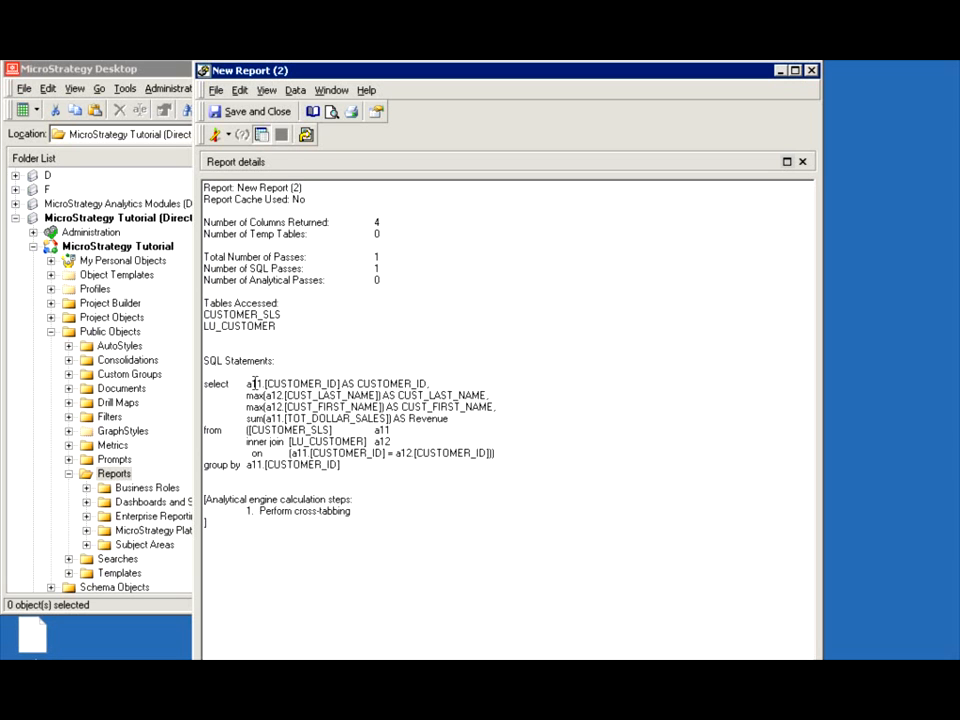
left_click_drag(246, 395, 336, 407)
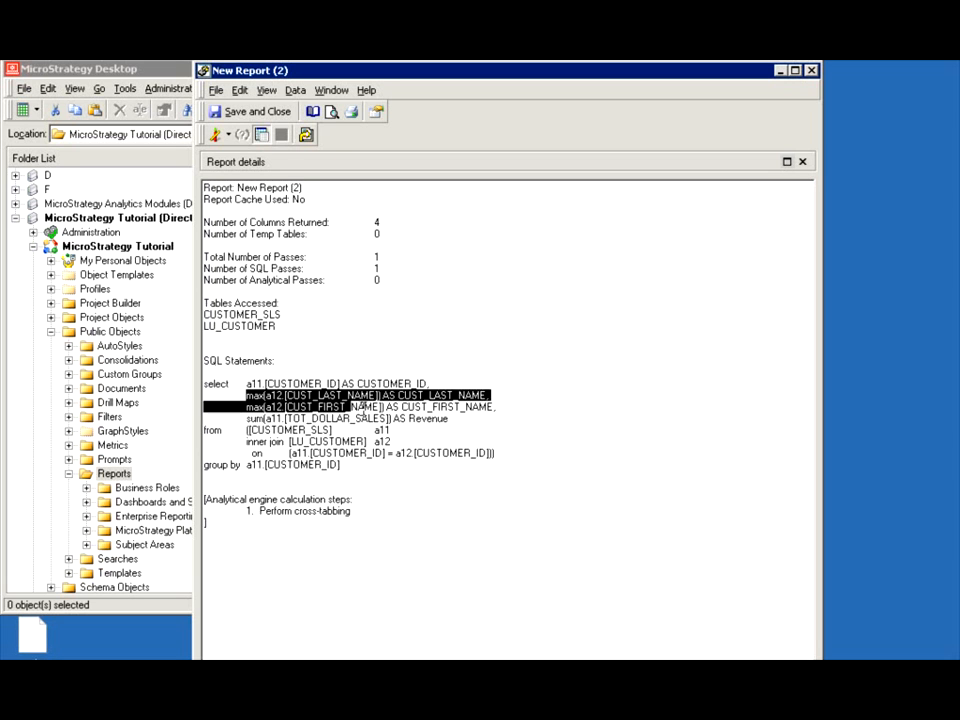
left_click(327, 418)
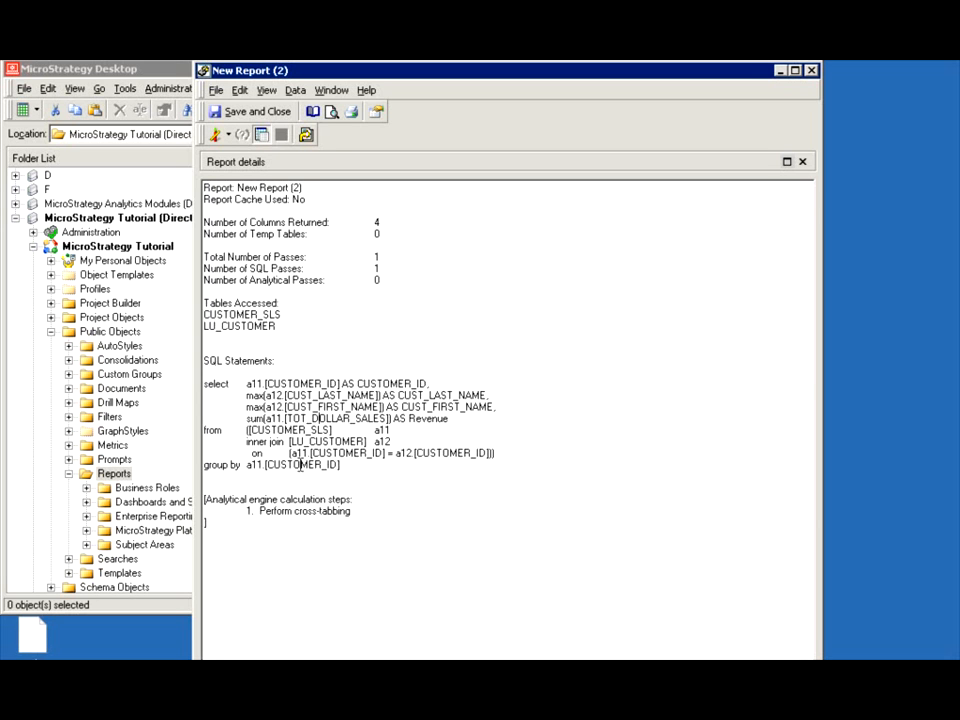
left_click(230, 136)
left_click(230, 136)
left_click(215, 137)
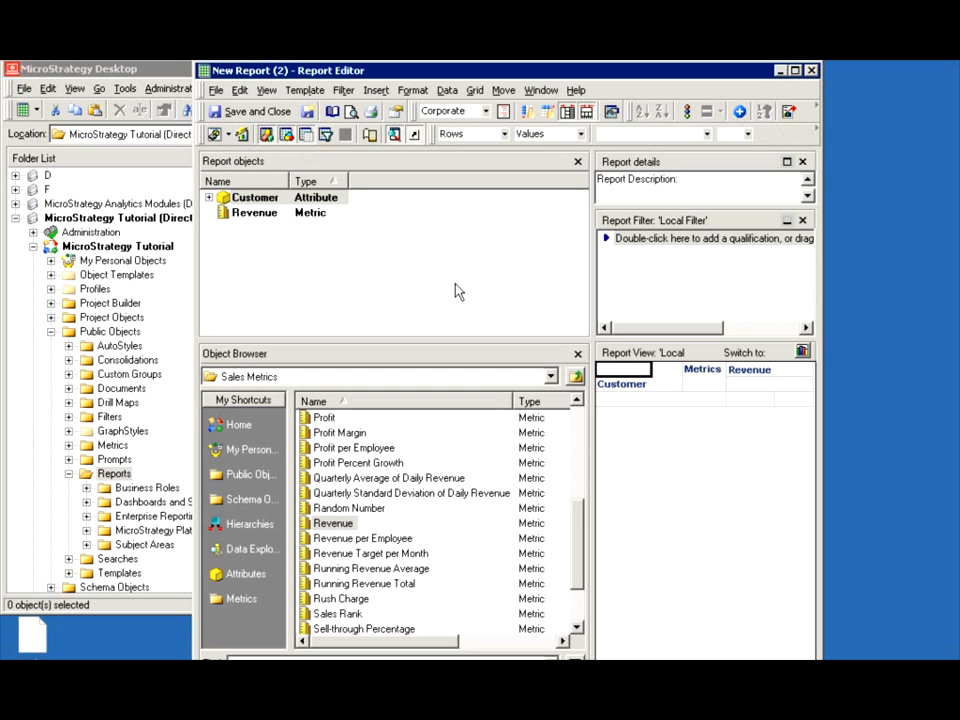
Add the Choose Item filter from the Reports folder in Public Objects to the report filter.
left_click(232, 474)
double_click(328, 553)
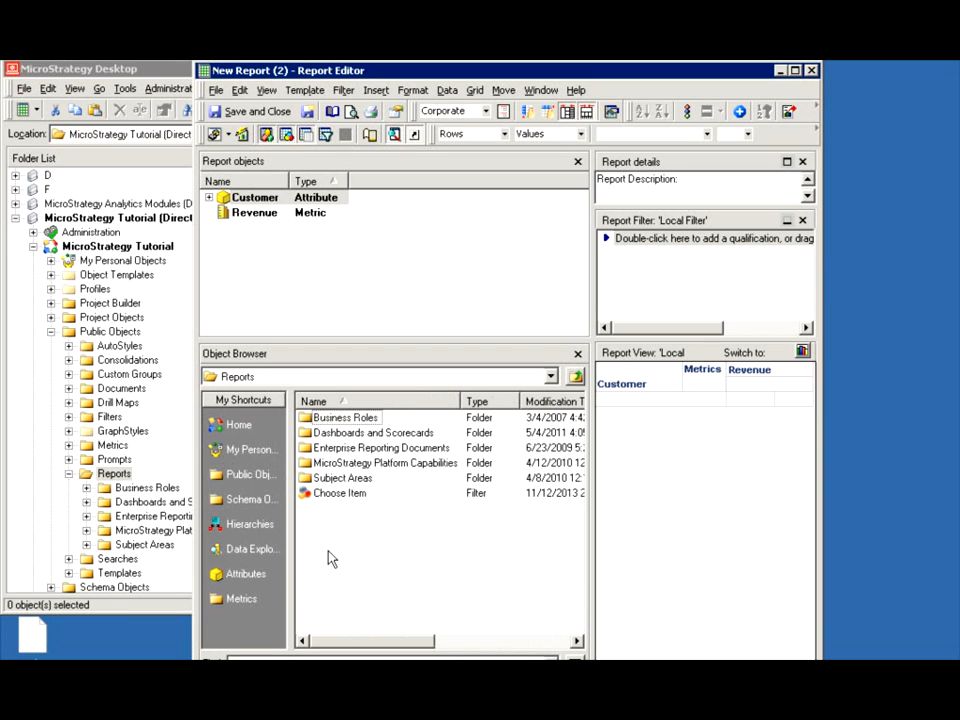
left_click_drag(338, 496, 640, 300)
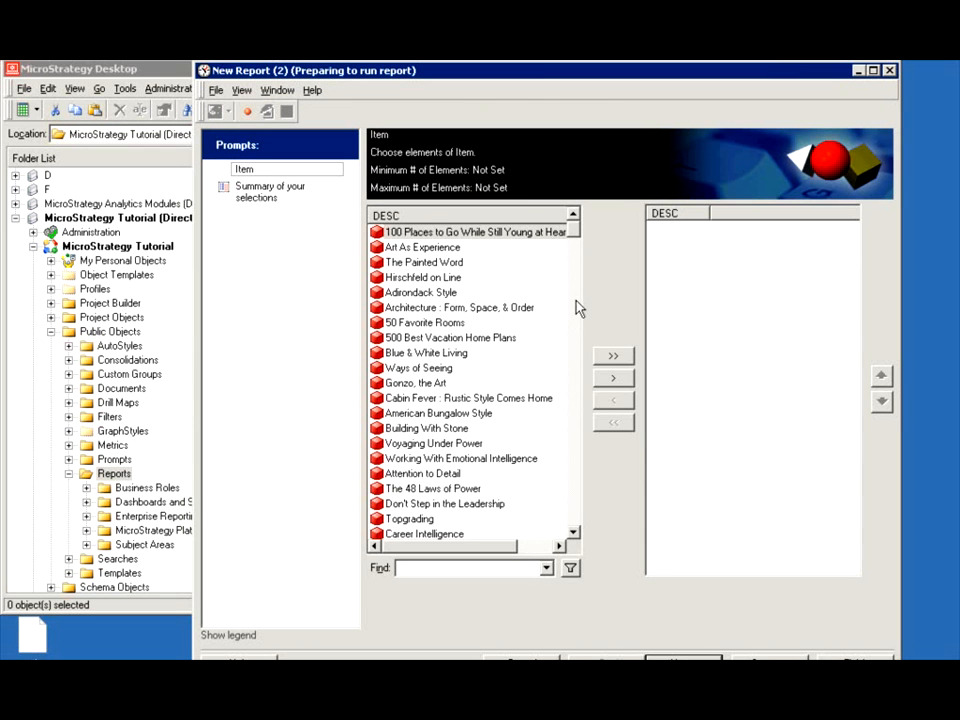
Answer the Item prompt with 100 Places to Go While Still Young at Heart, Art As Experience and The Painted Word, and finish the prompt.
left_click(616, 382)
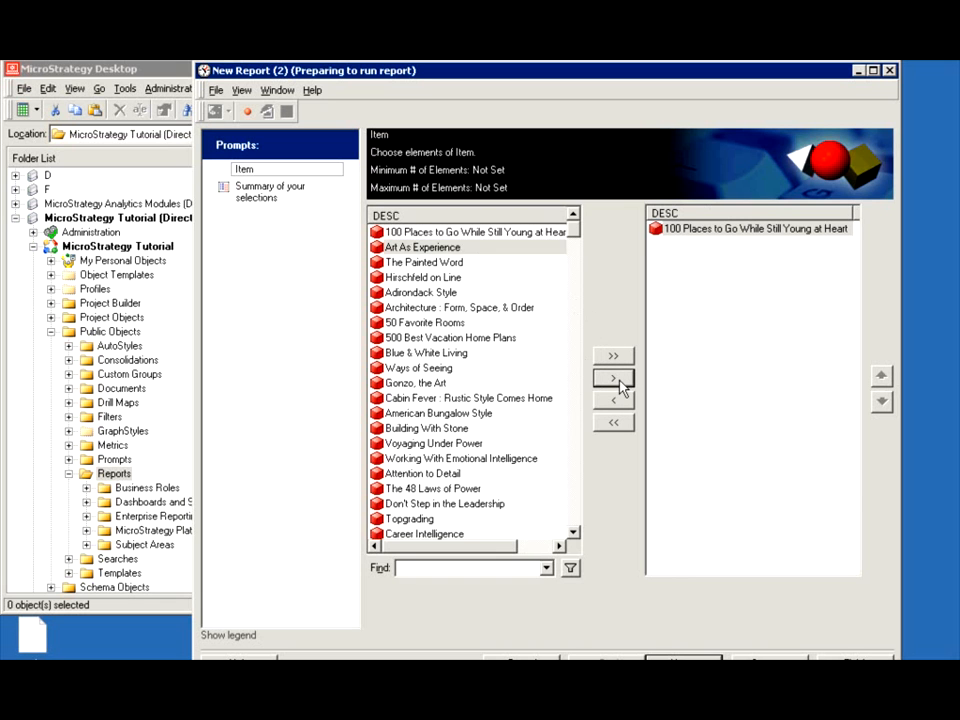
left_click(616, 382)
left_click(616, 382)
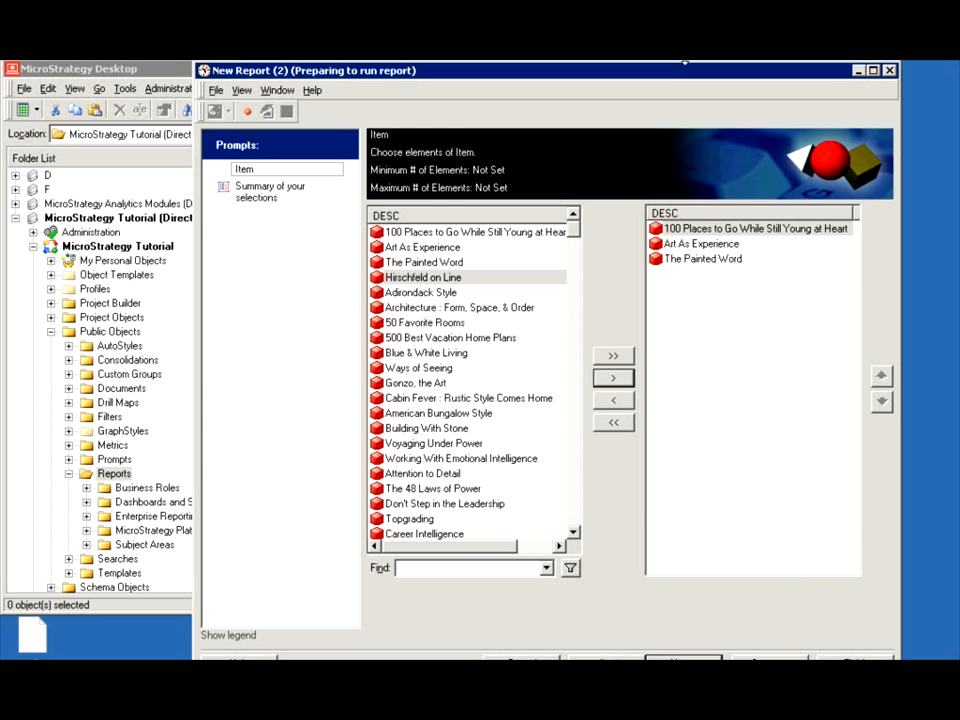
mouse_move(686, 66)
left_mouse_down()
mouse_move(686, 102)
mouse_move(676, 81)
left_mouse_up()
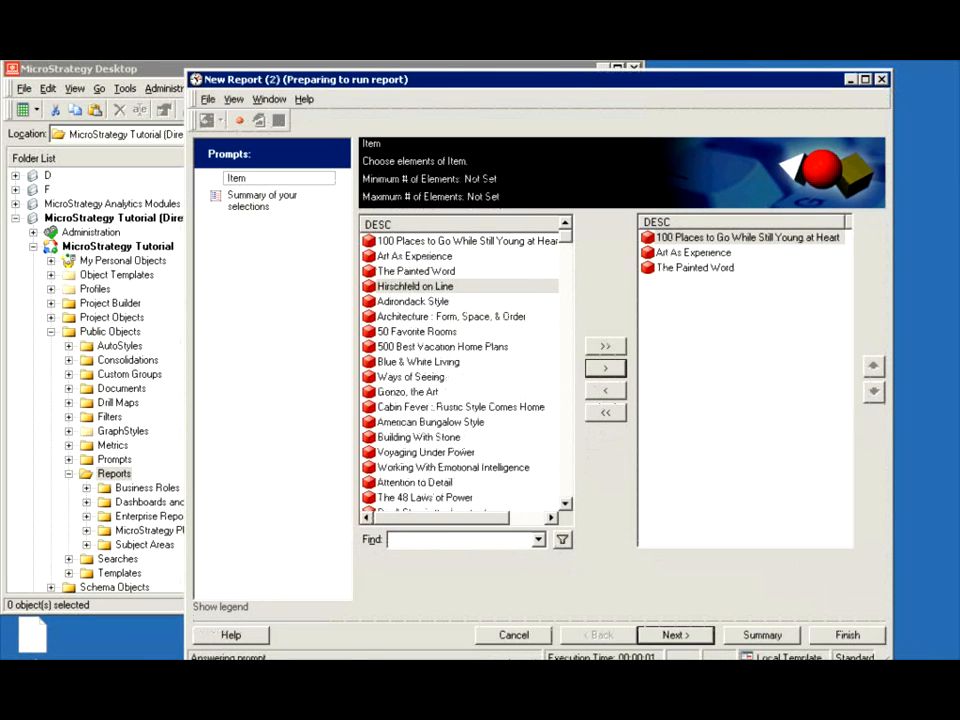
left_click(827, 634)
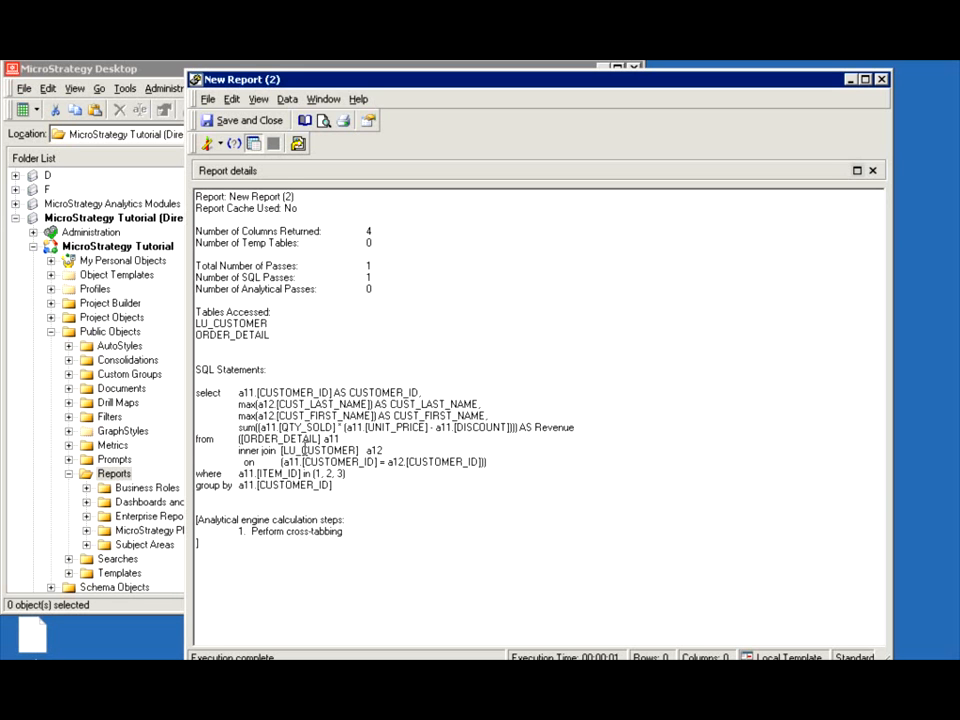
Highlight the ITEM_ID where clause in the generated SQL and check it against the report questions in the Word document.
left_click_drag(350, 474, 165, 468)
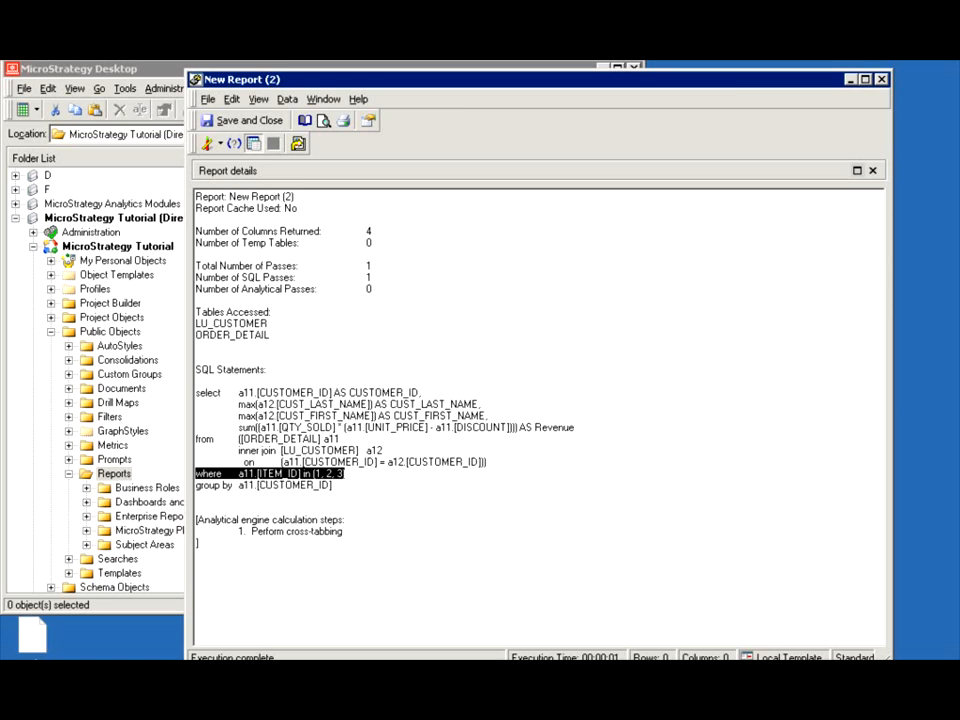
left_click(172, 658)
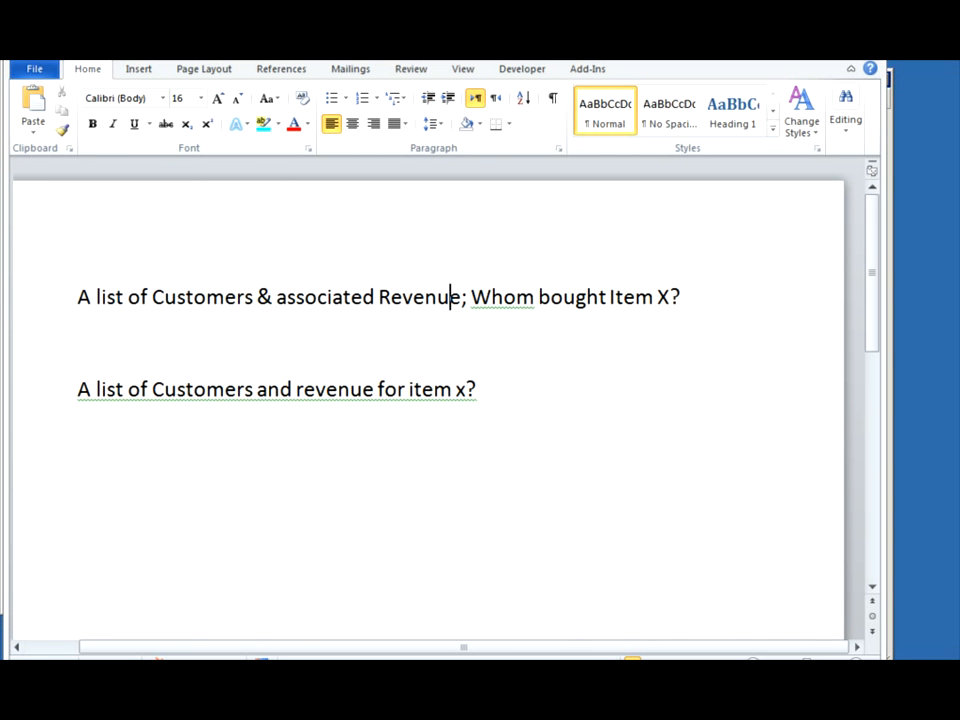
left_click(316, 658)
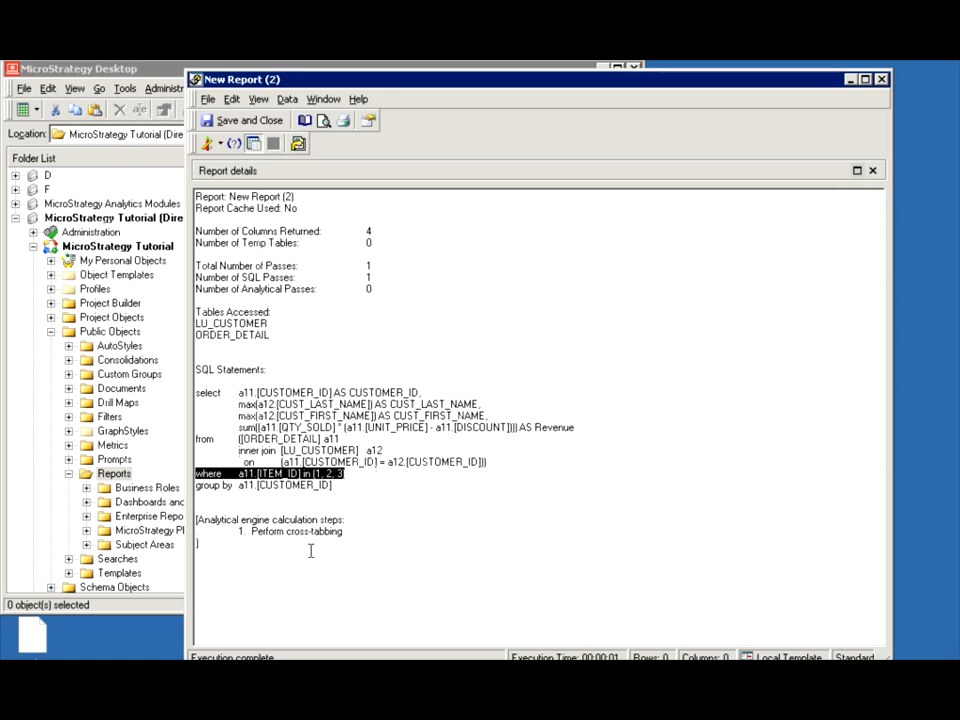
Show the report results as a grid and compare them with the customer and revenue questions in the Word document.
left_click(220, 145)
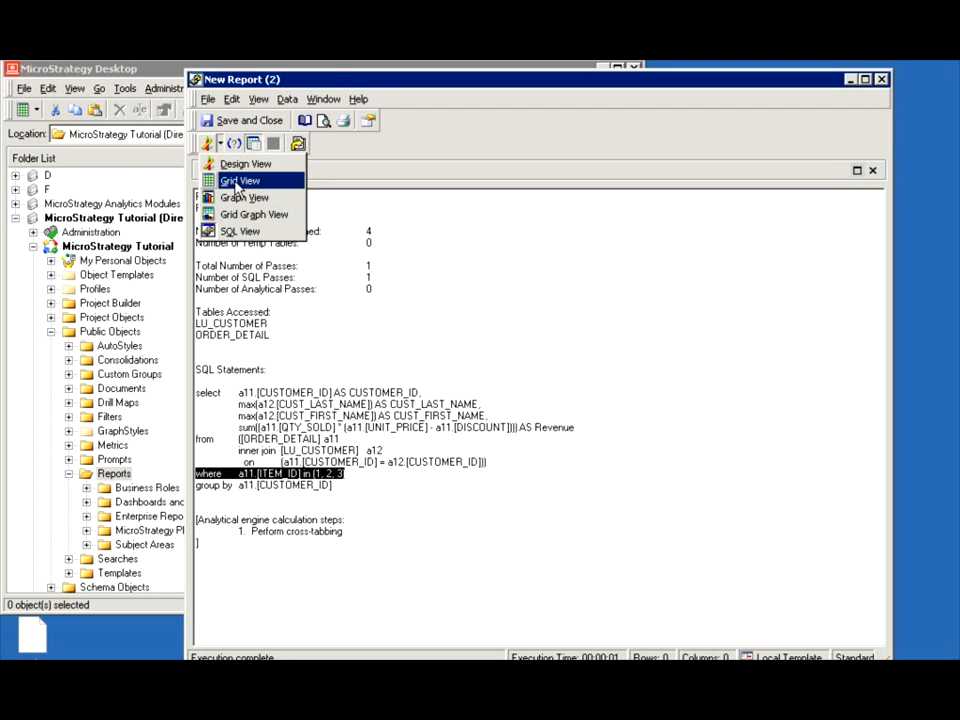
left_click(238, 182)
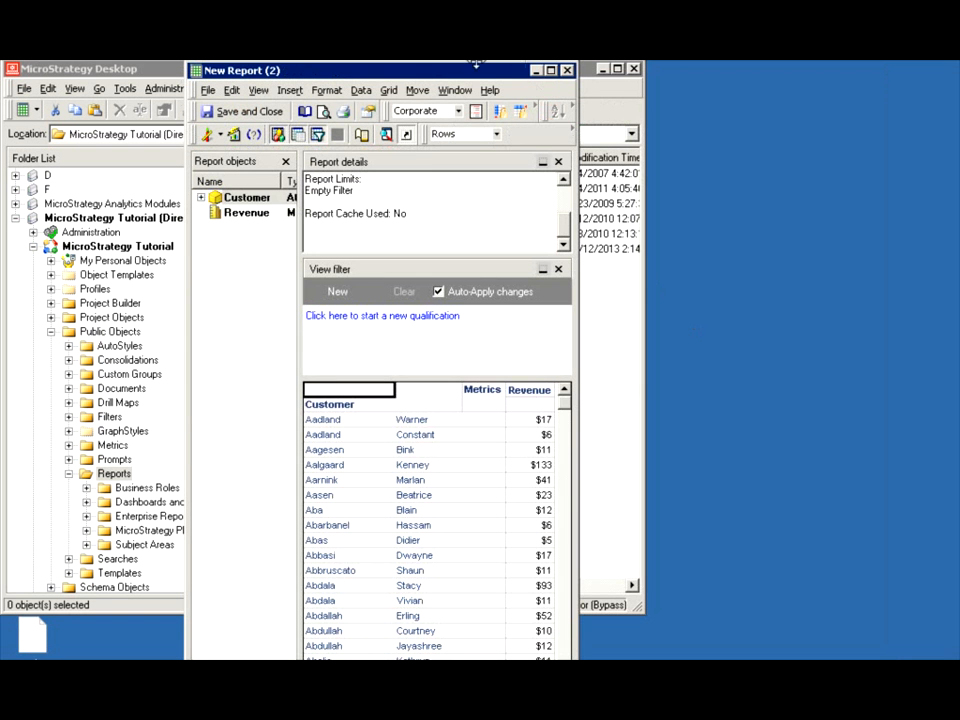
left_click_drag(187, 65, 200, 96)
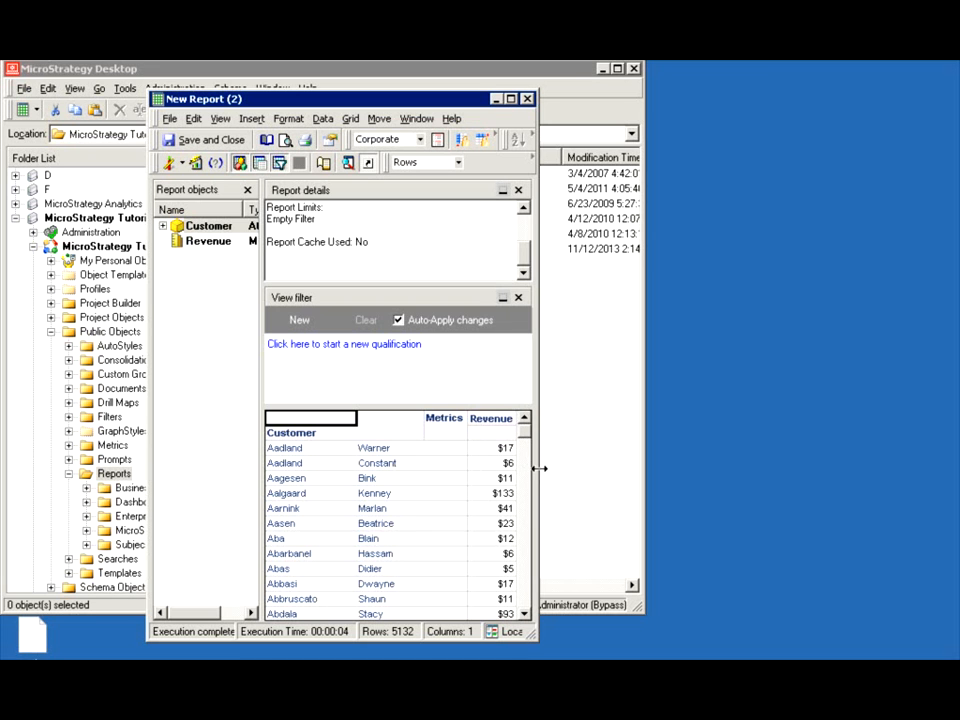
left_click_drag(540, 467, 573, 469)
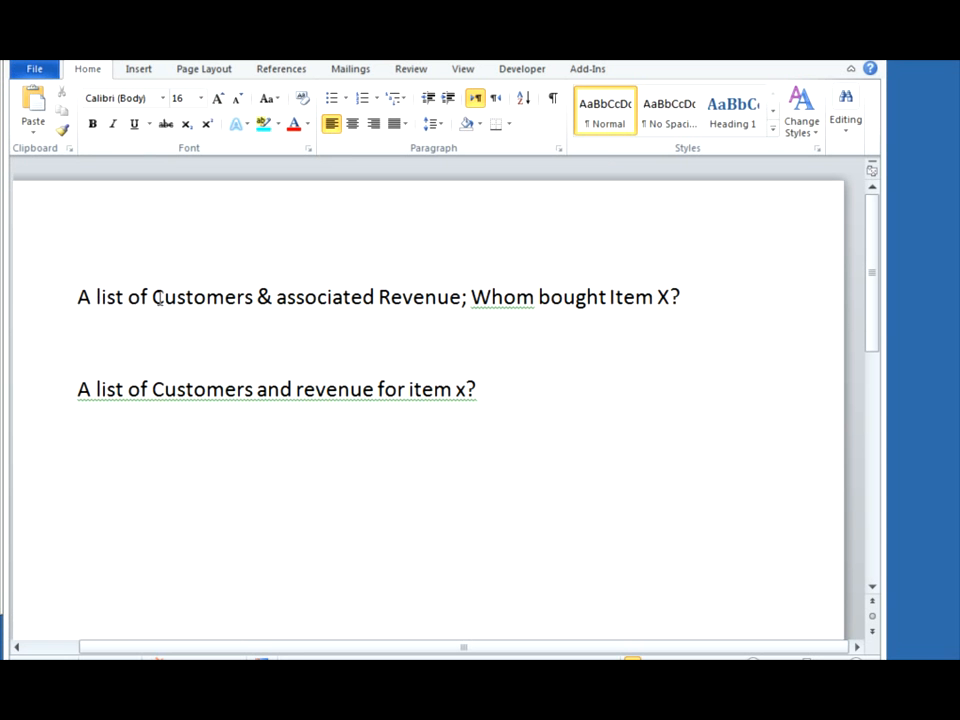
left_click(450, 298)
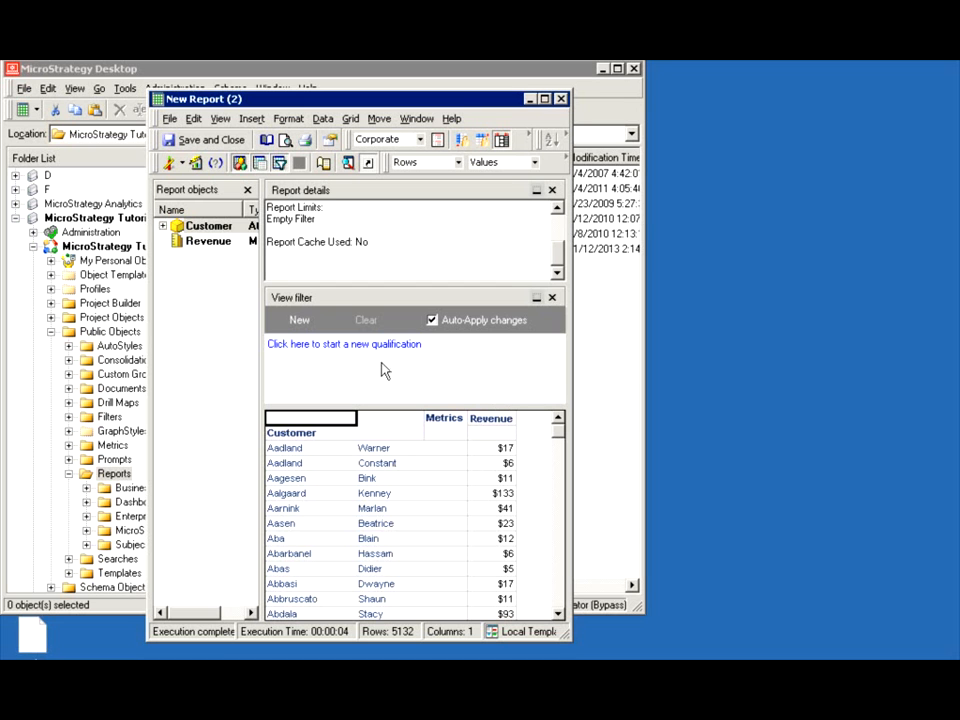
Return to the report's design view and widen the editor window and its report filter area.
left_click(171, 163)
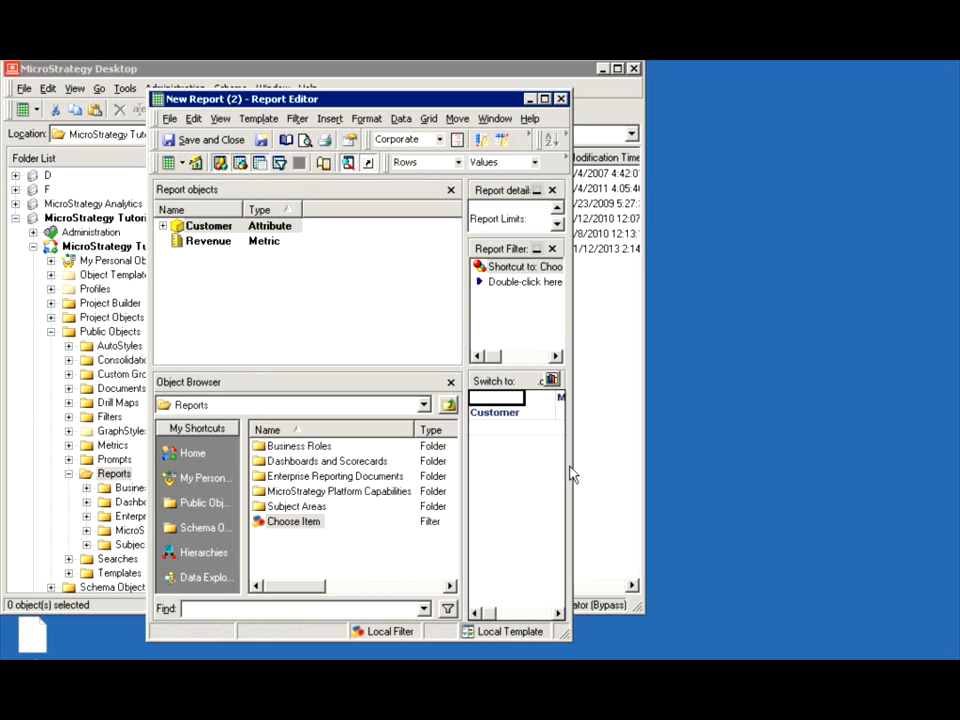
left_click_drag(572, 467, 737, 484)
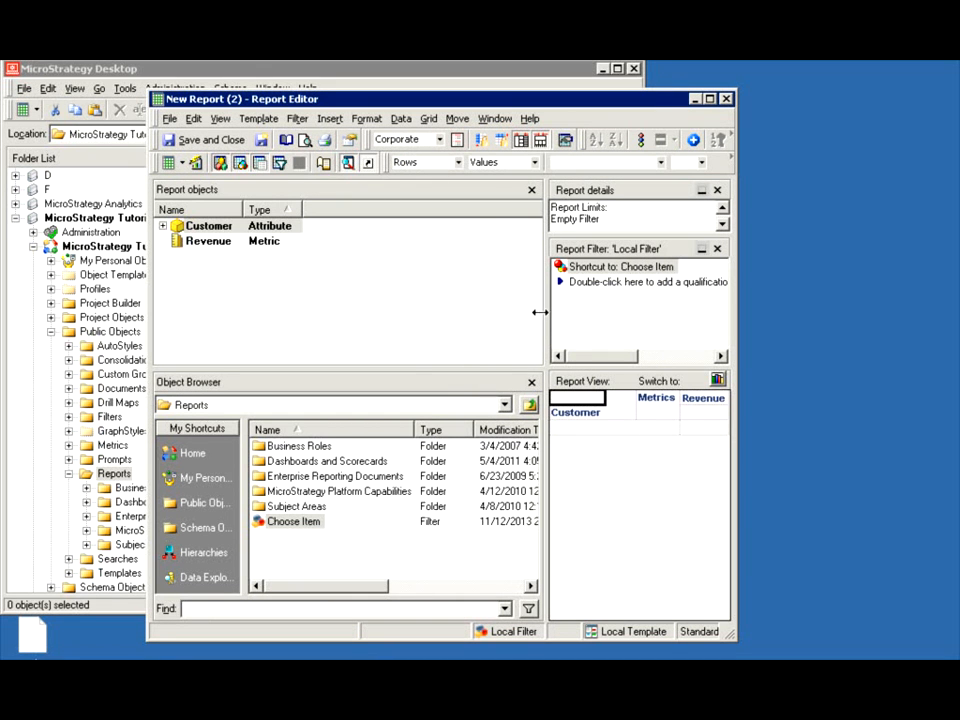
left_click_drag(540, 314, 404, 326)
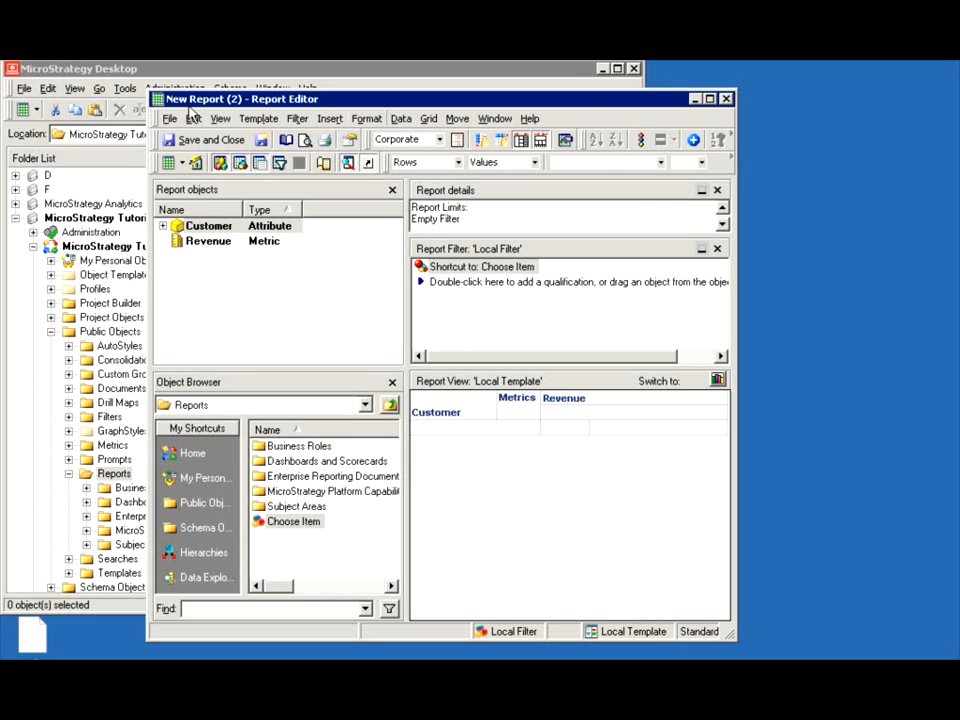
Save the report in the Reports folder as "Revenue report" and close it.
left_click(186, 139)
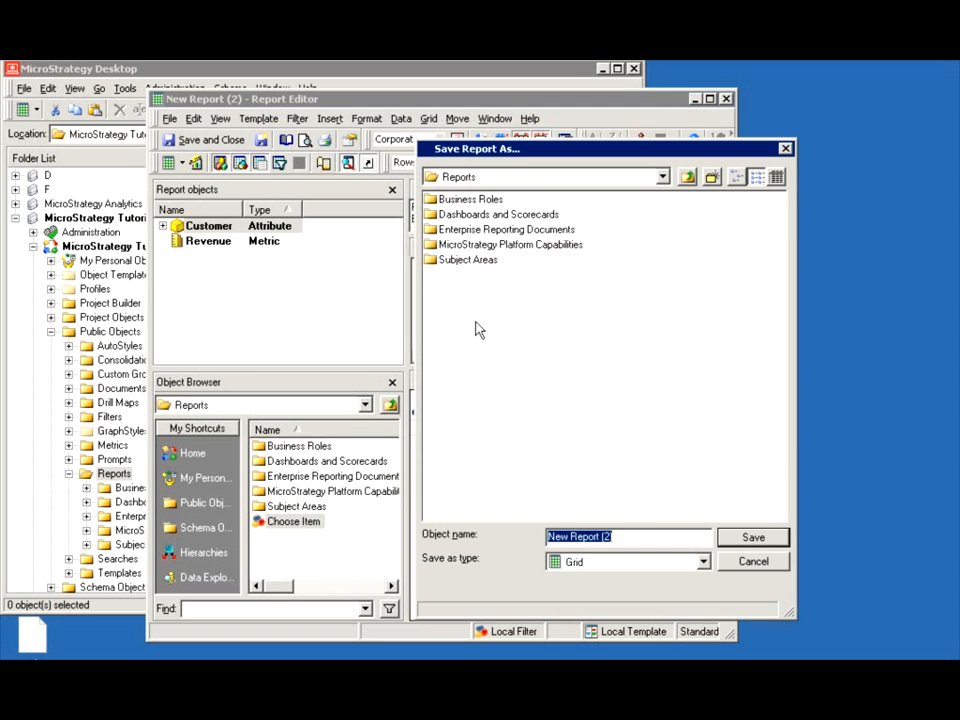
type("A")
key("BackSpace")
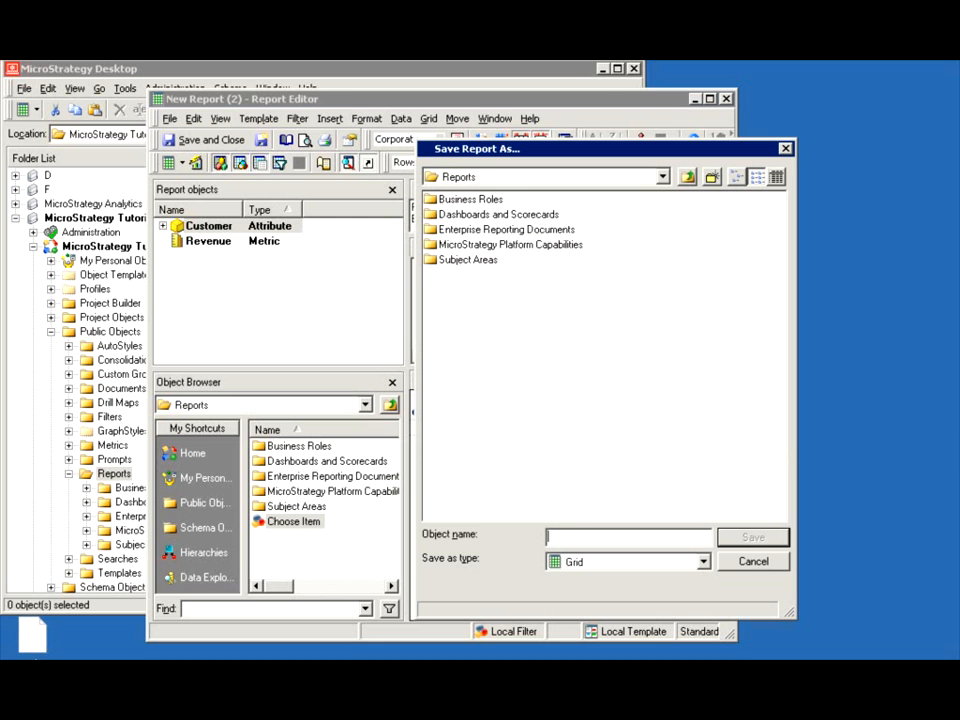
type("Revenue report")
left_click(757, 537)
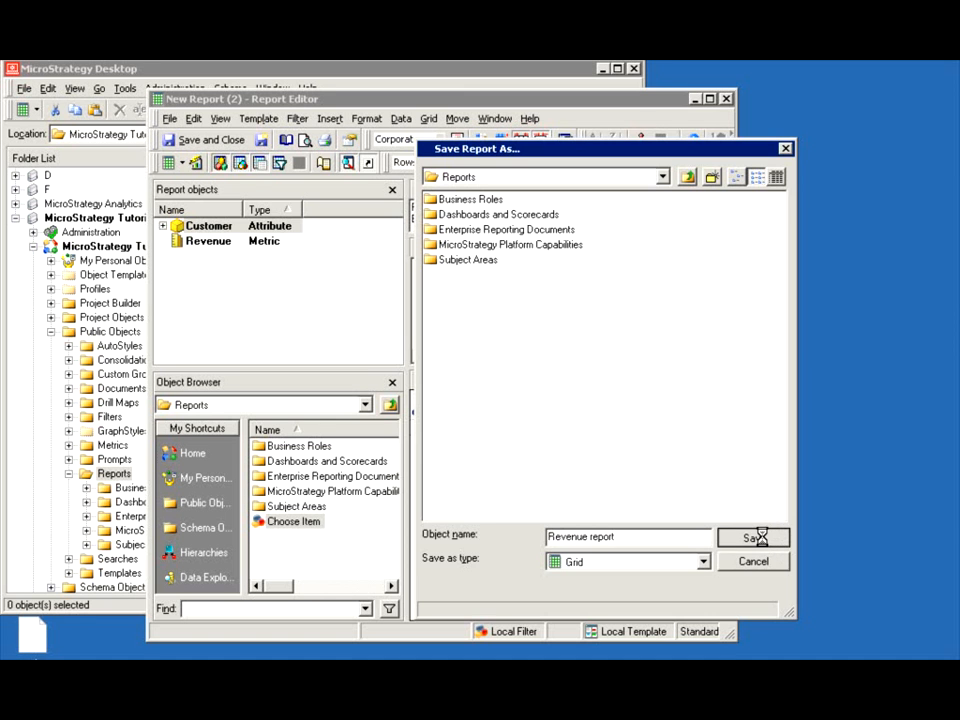
left_click(756, 285)
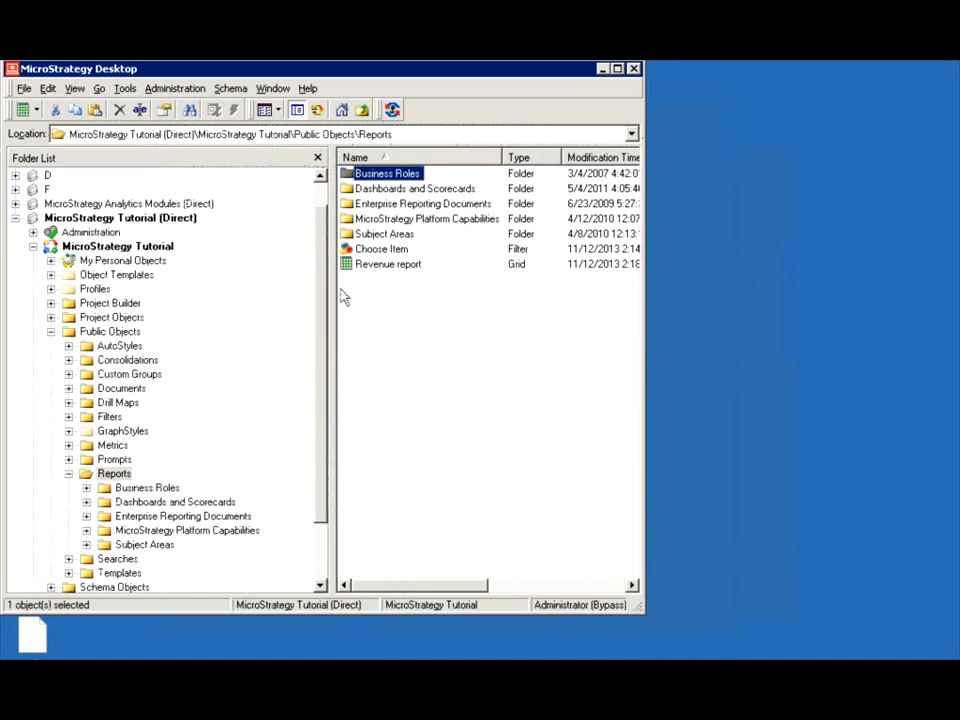
Create a new filter in the Reports folder.
right_click(342, 295)
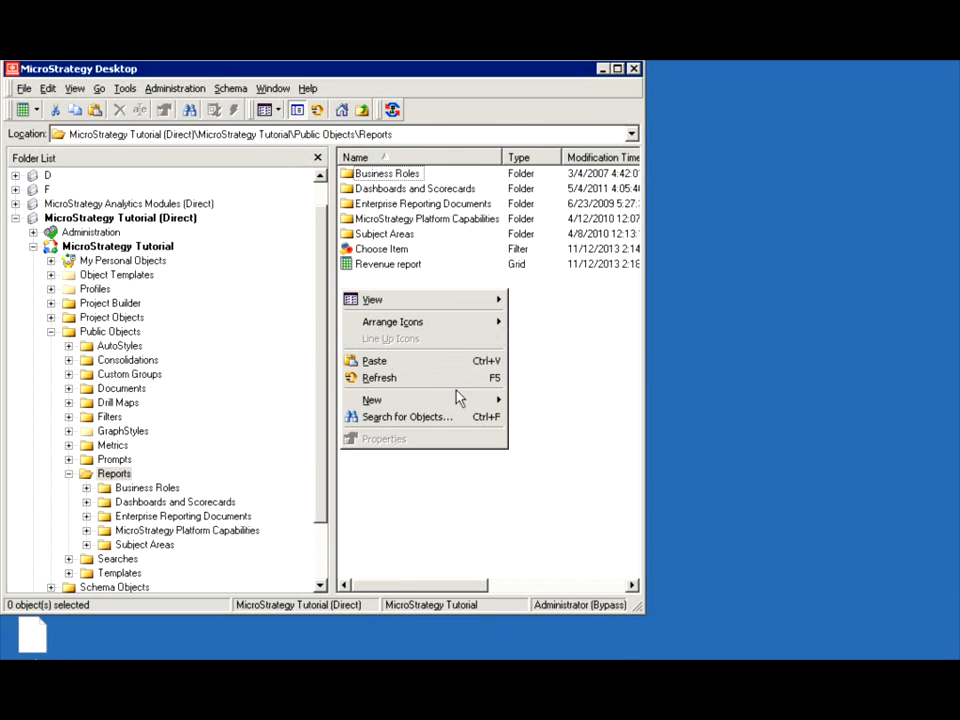
mouse_move(466, 404)
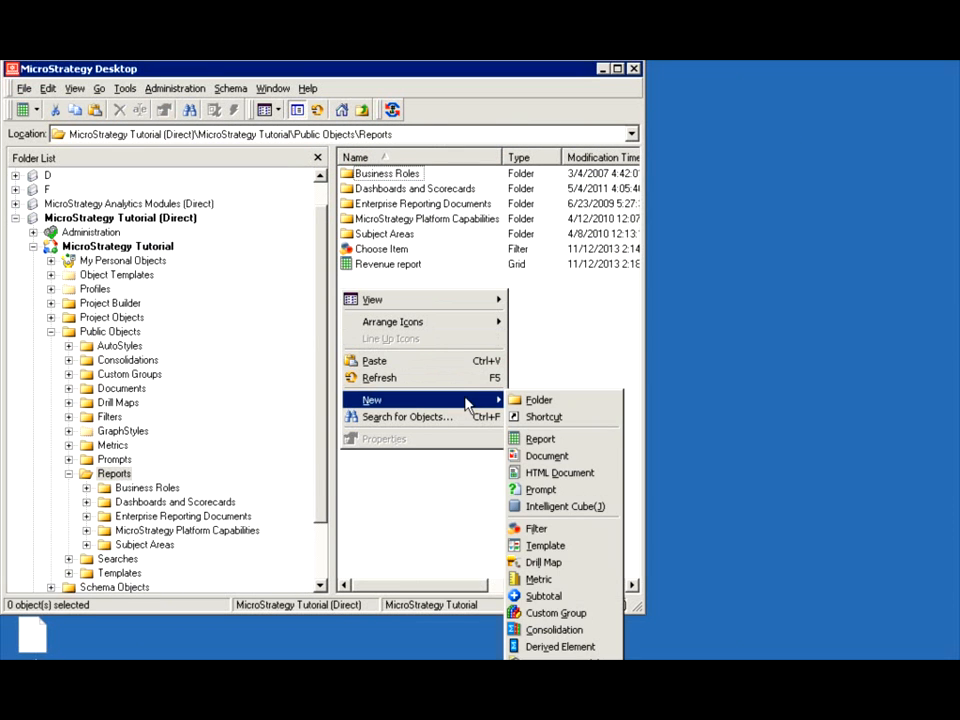
left_click(538, 528)
left_click(356, 461)
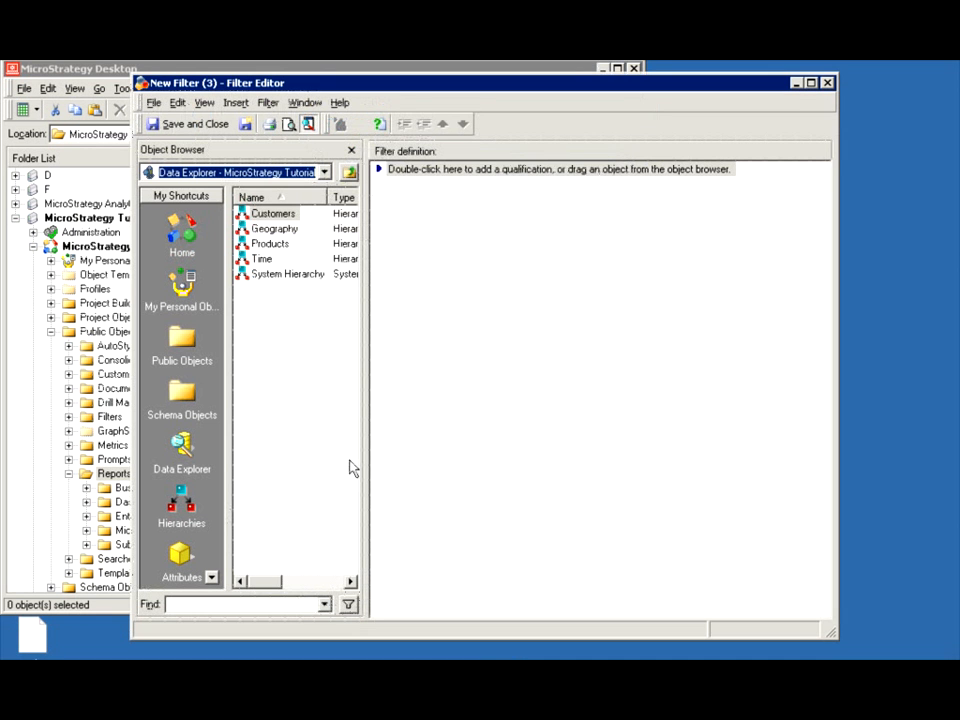
Add a set qualification of type Relationship to the filter definition.
double_click(421, 172)
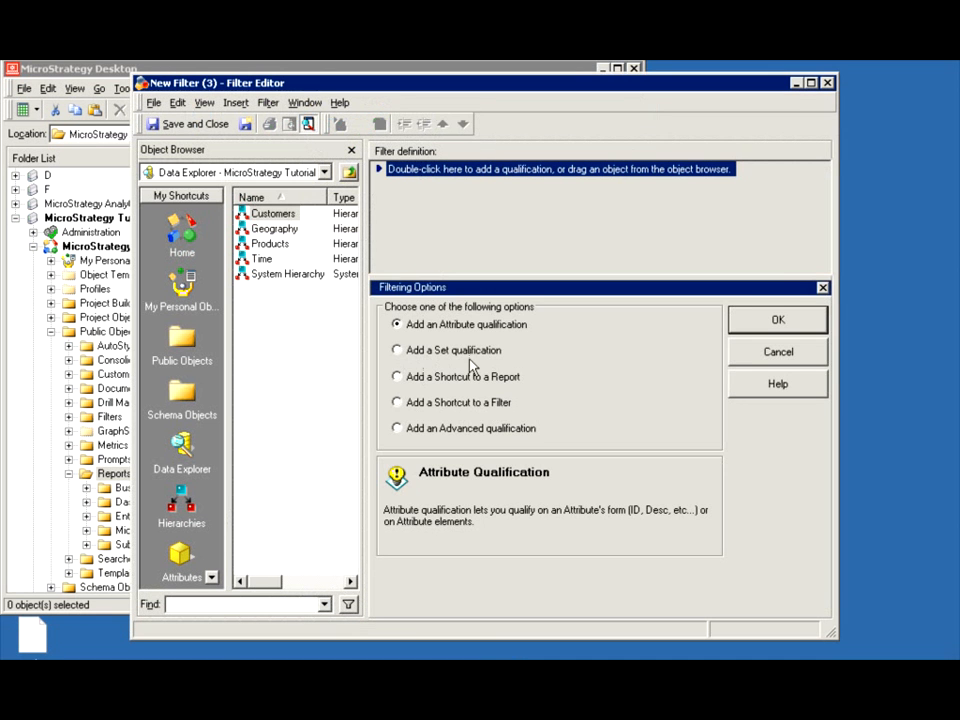
left_click(439, 353)
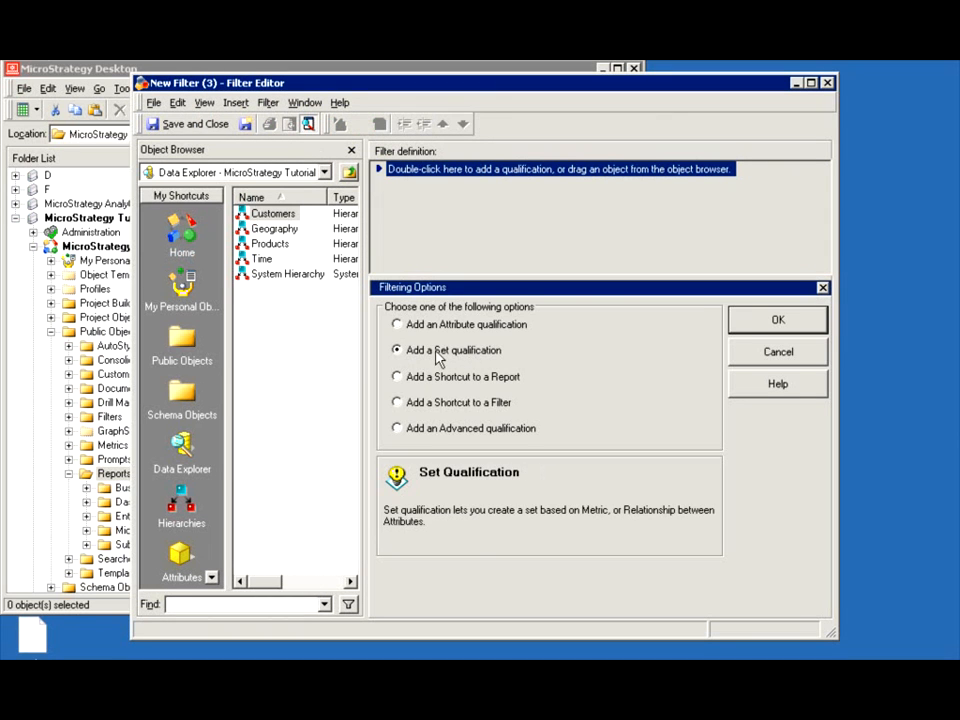
left_click(745, 327)
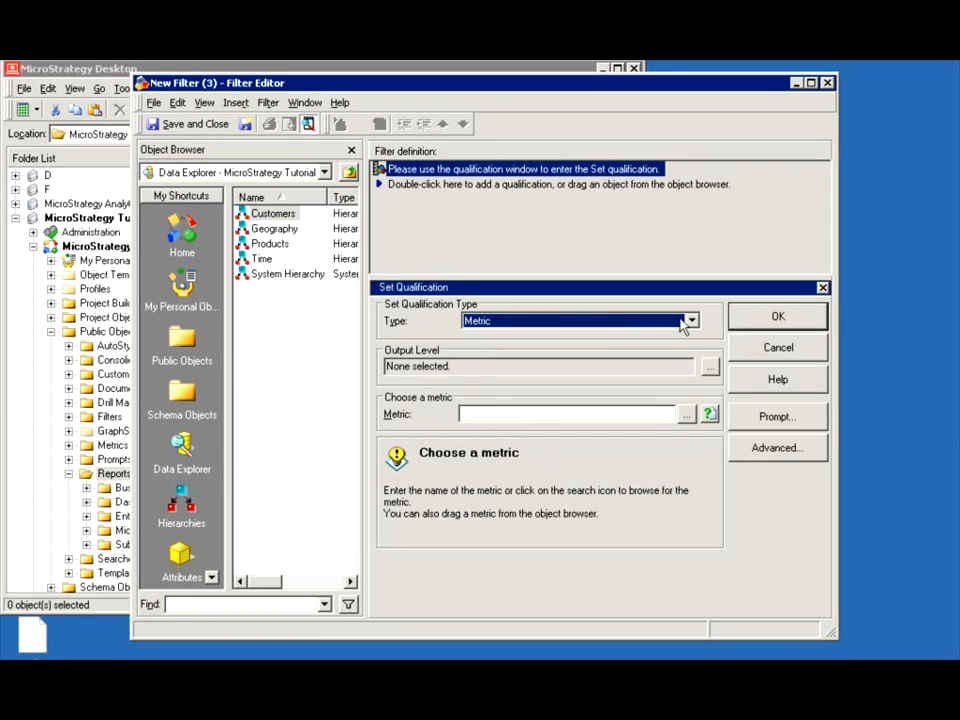
left_click(621, 325)
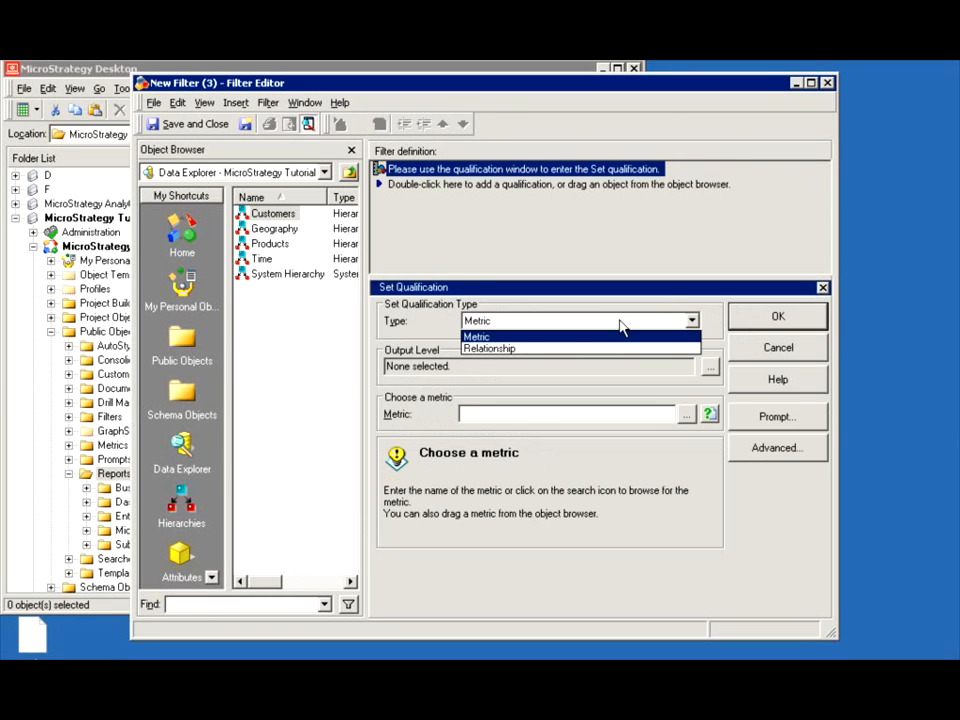
left_click(518, 348)
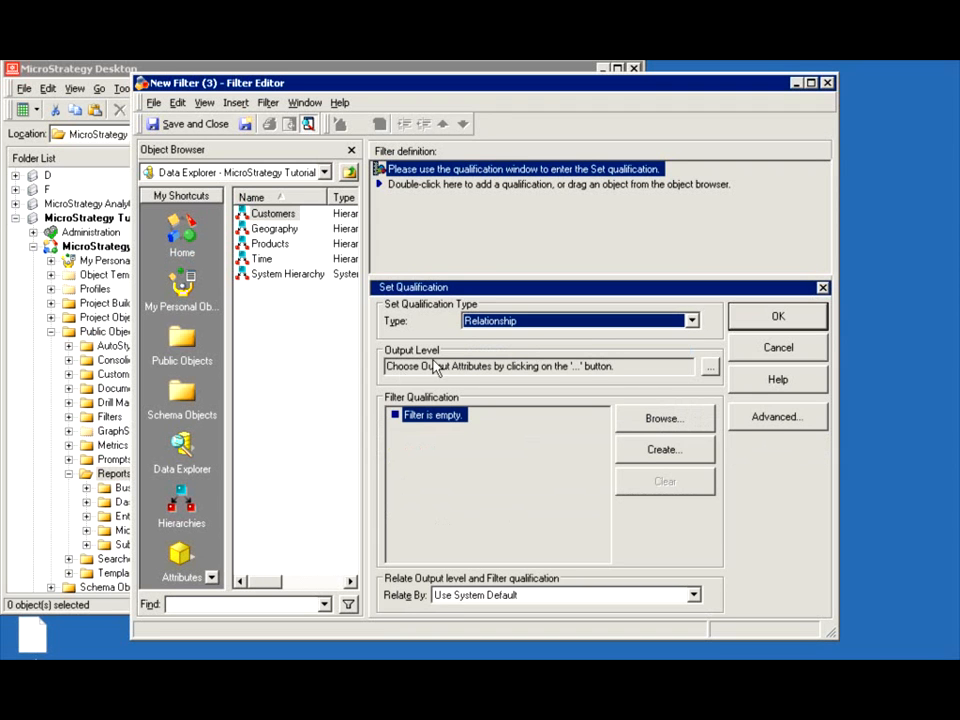
Set the qualification's output level to the Customer attribute from the Customers folder.
left_click(709, 367)
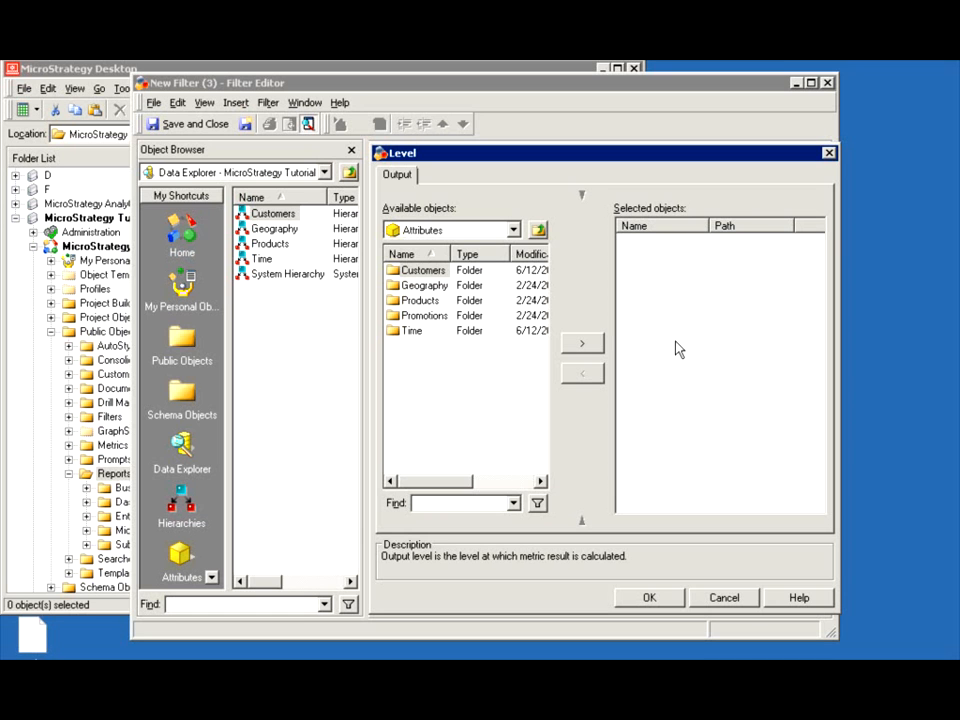
double_click(425, 270)
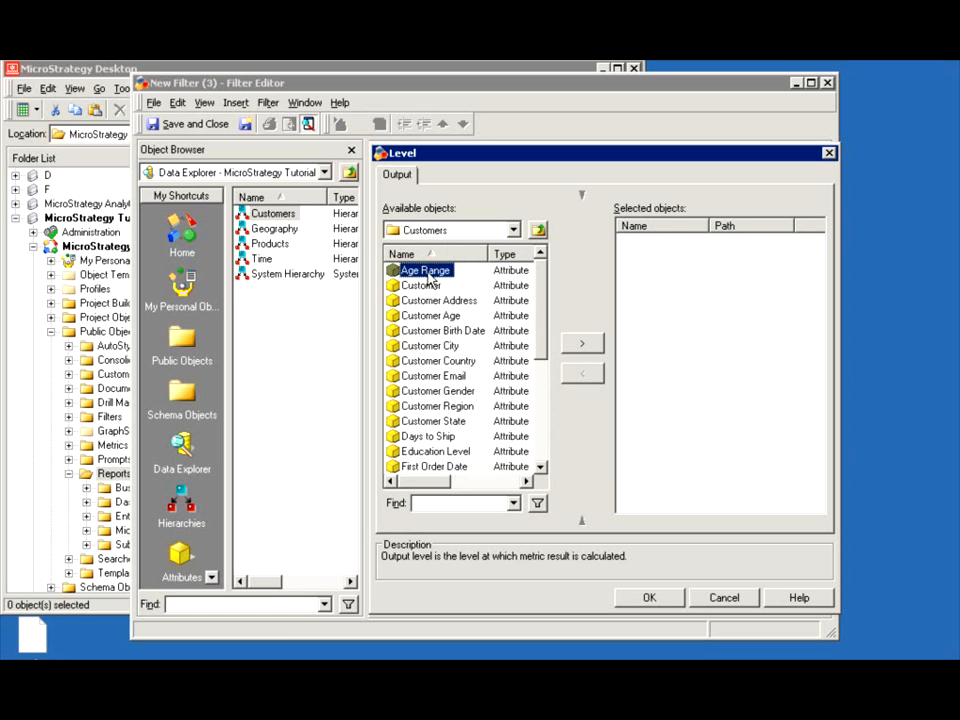
double_click(430, 285)
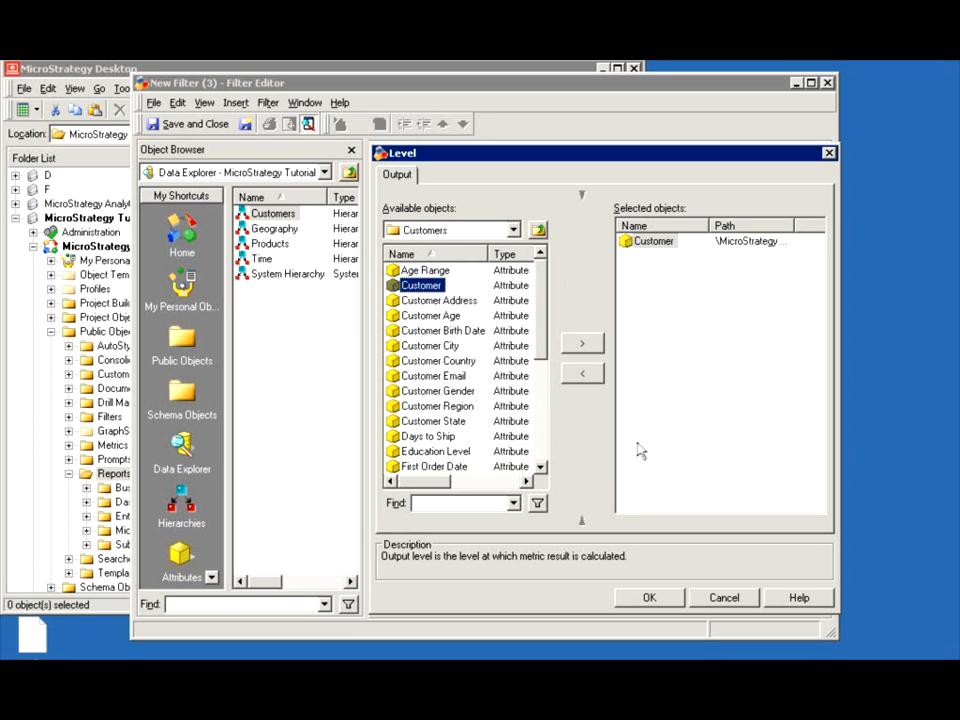
left_click(649, 597)
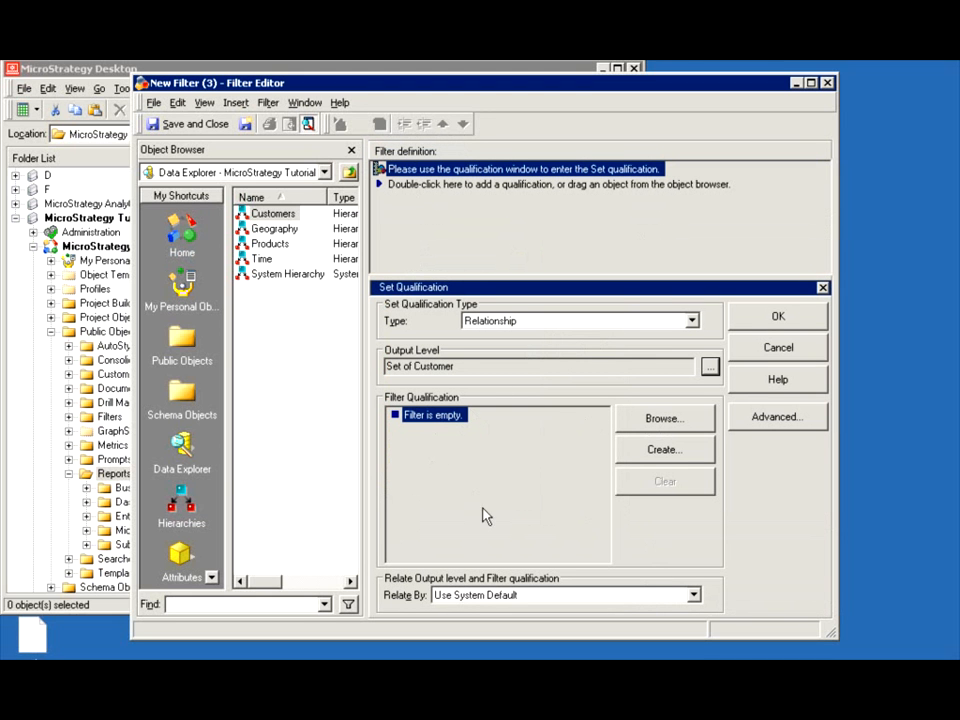
Set the relationship's filter qualification to the Choose Item filter from the Reports folder.
left_click(660, 420)
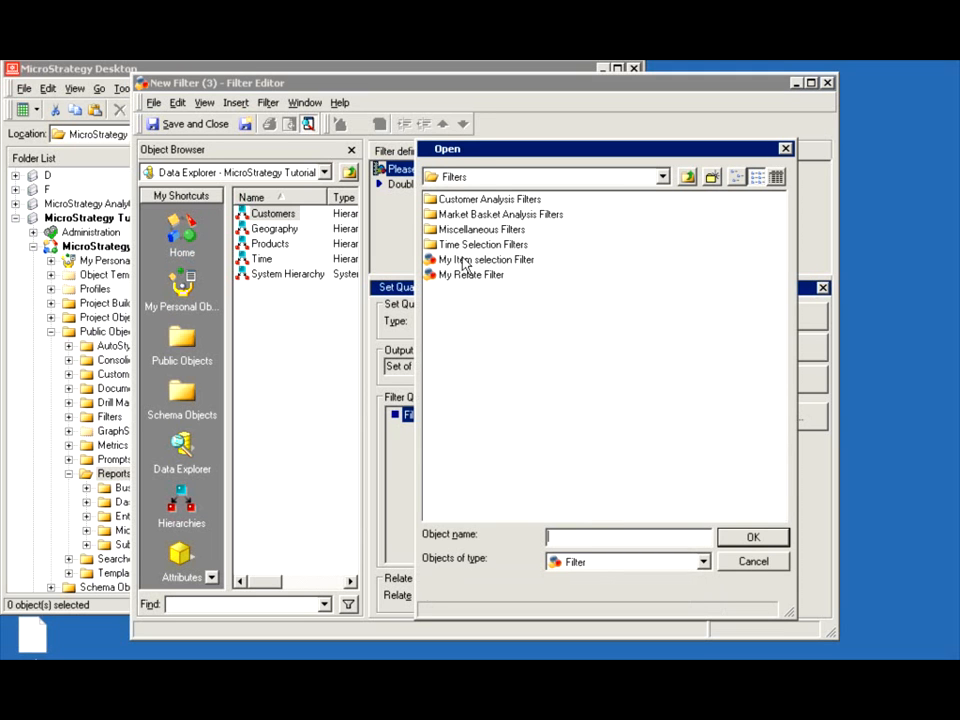
left_click(688, 177)
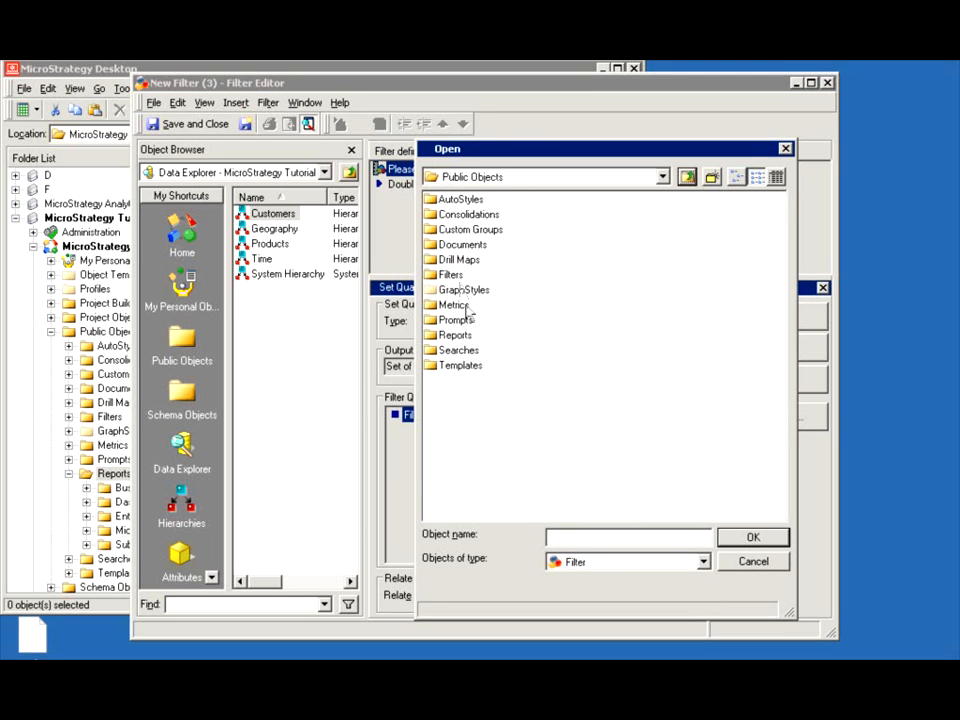
double_click(456, 335)
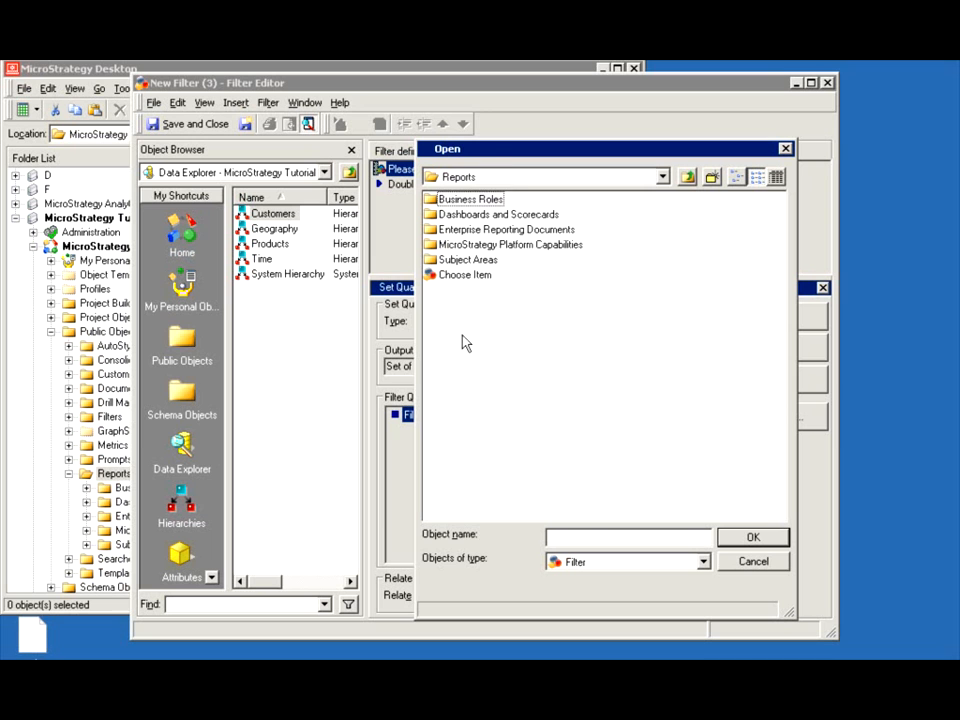
left_click(456, 274)
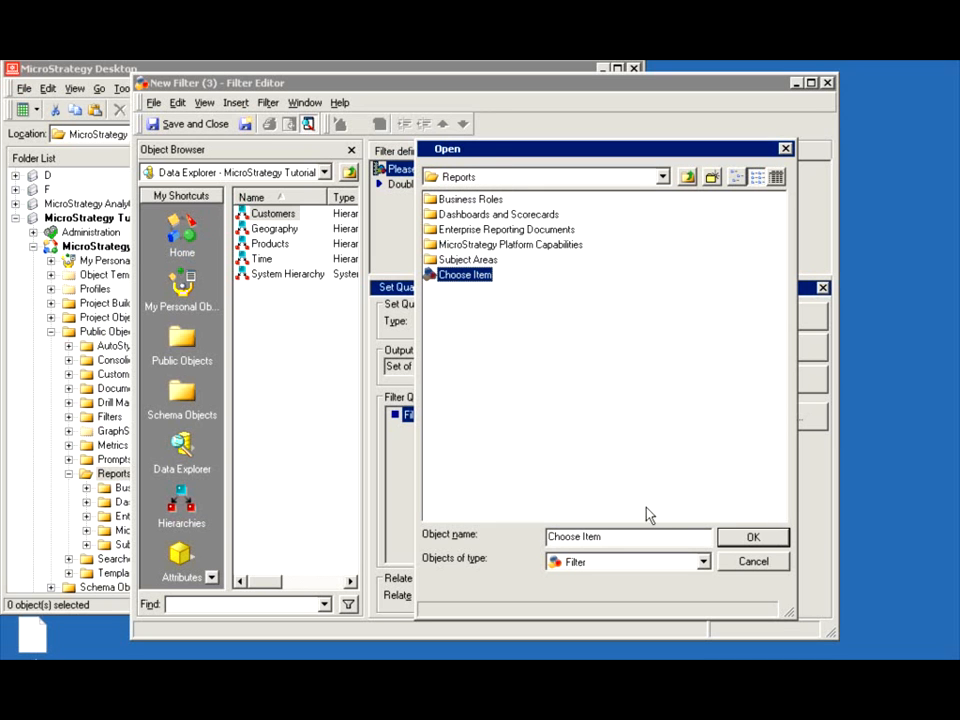
left_click(767, 539)
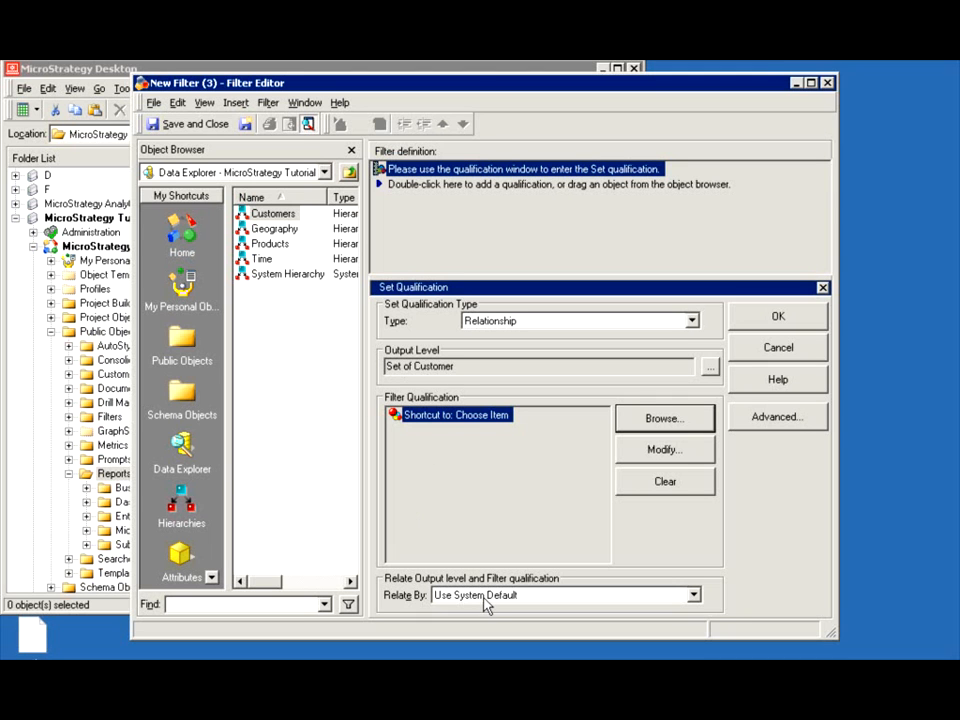
Relate the output level and filter qualification by the ORDER_DETAIL logical table.
left_click(453, 598)
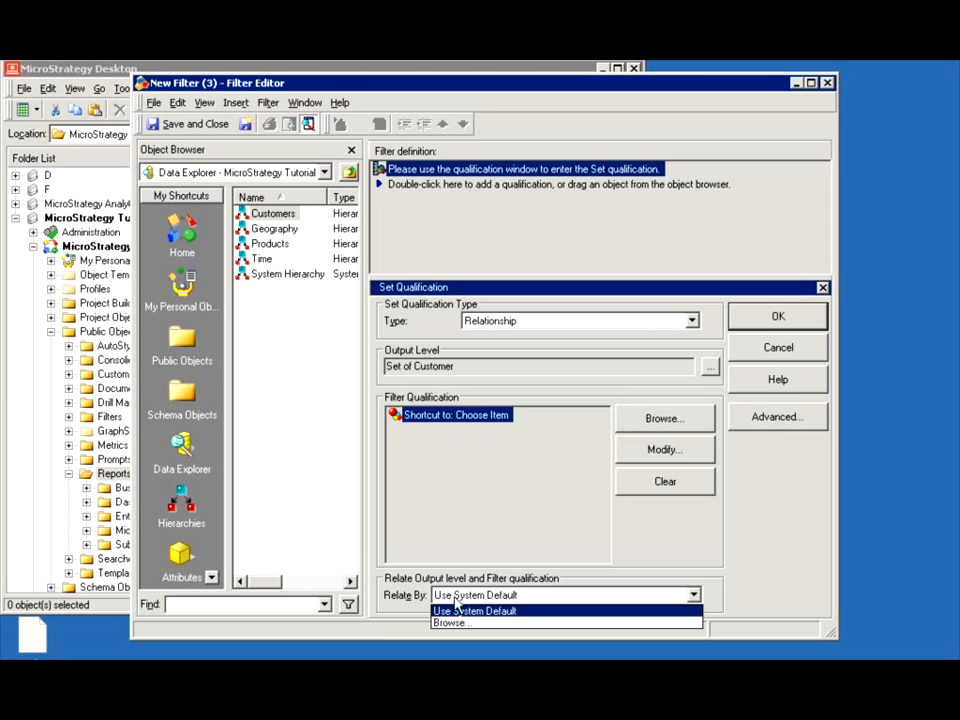
left_click(452, 622)
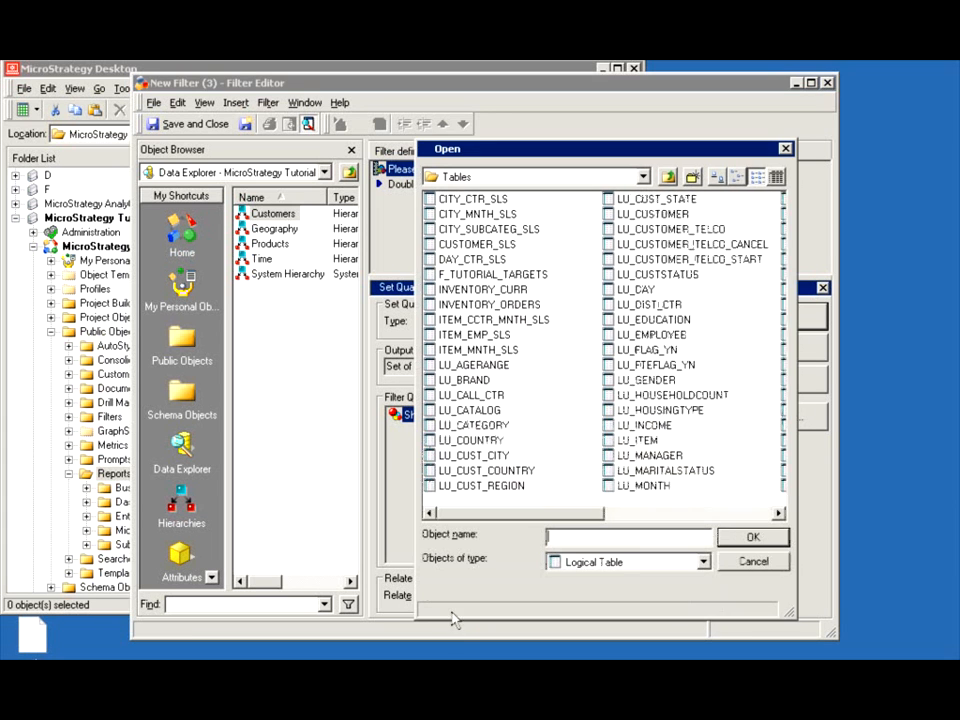
left_click(647, 519)
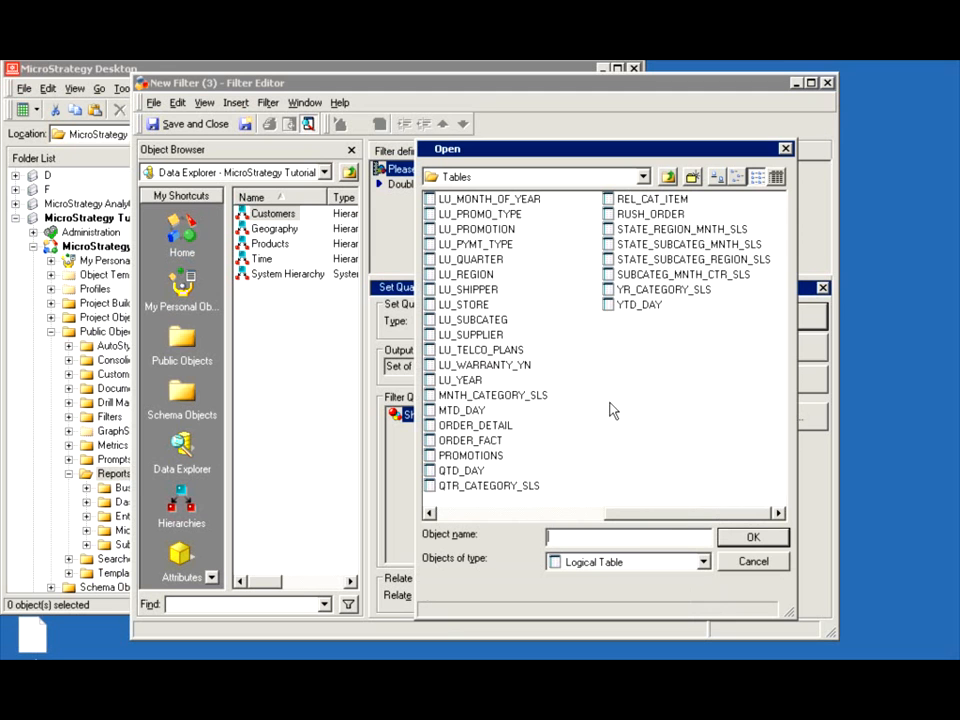
left_click(455, 426)
left_click(745, 539)
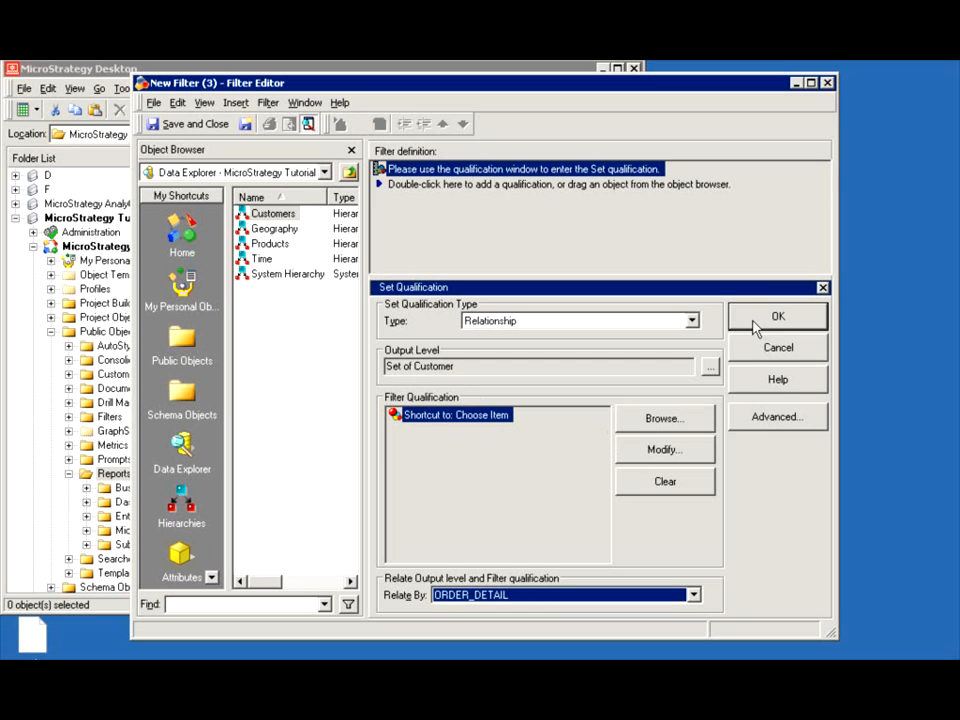
Keep the advanced option to also apply the qualification independently of the relationship filter, and accept the set qualification.
left_click(772, 416)
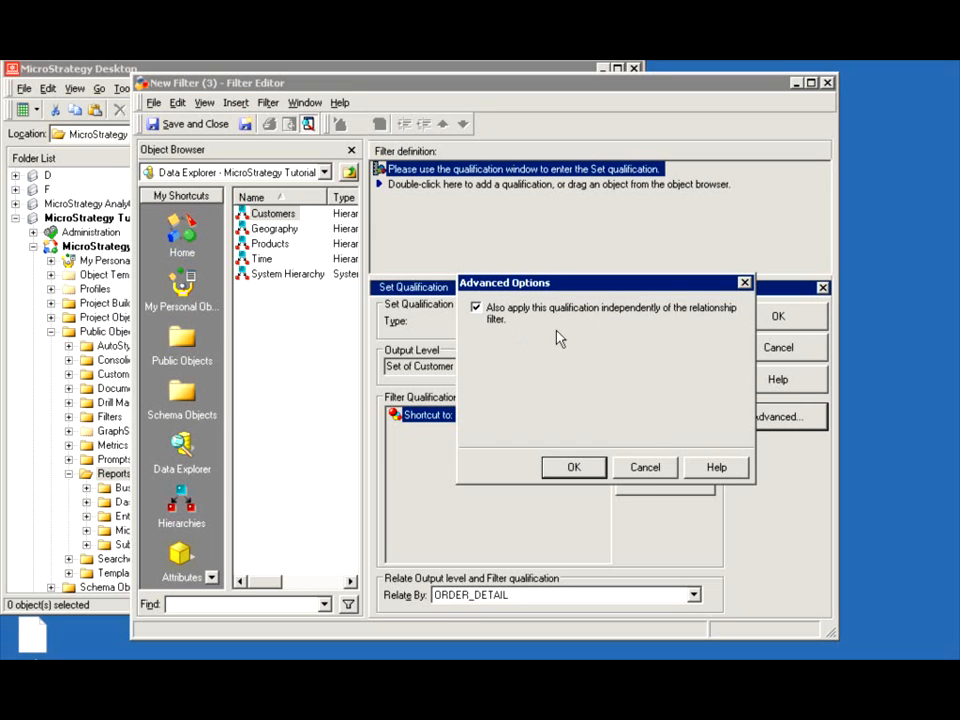
left_click(578, 467)
left_click(777, 318)
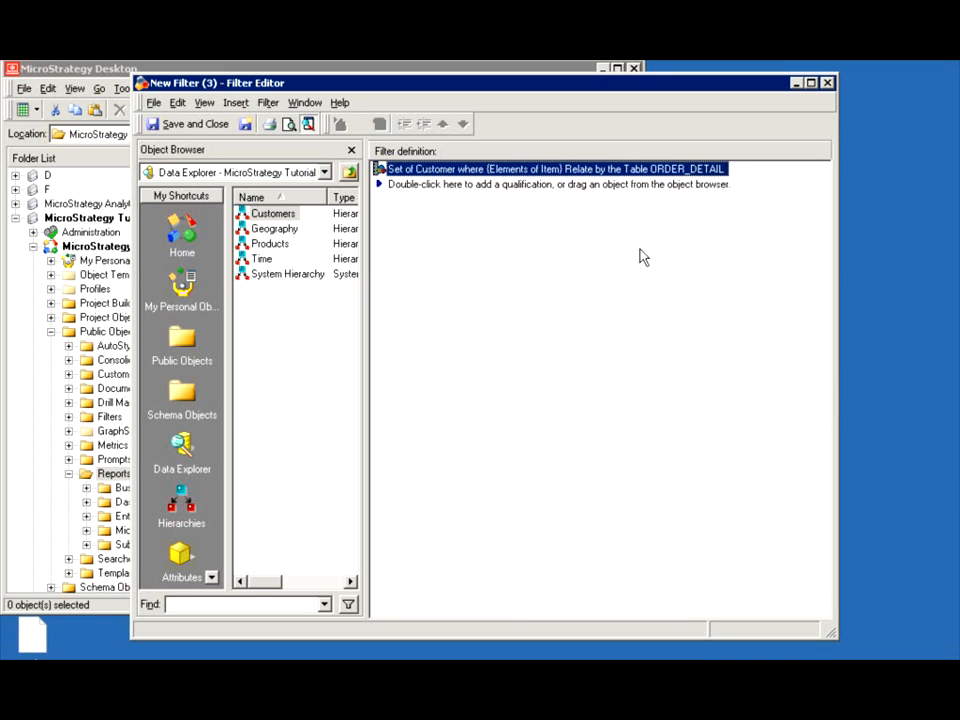
Save the filter in the Reports folder as "Relate Filter" and close it.
left_click(195, 124)
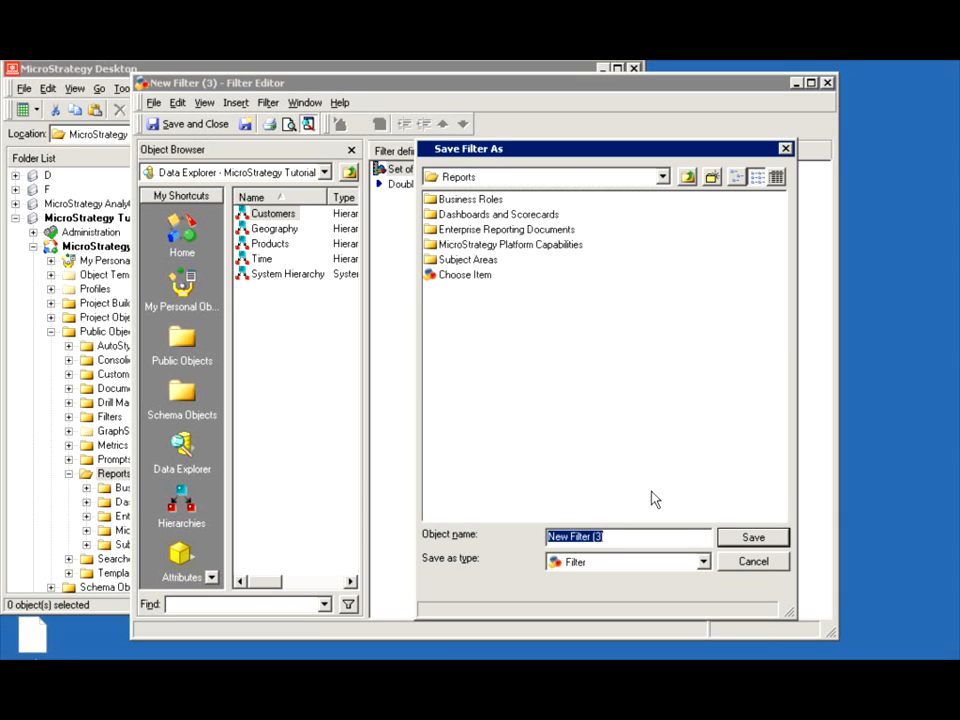
type("Relate Fi")
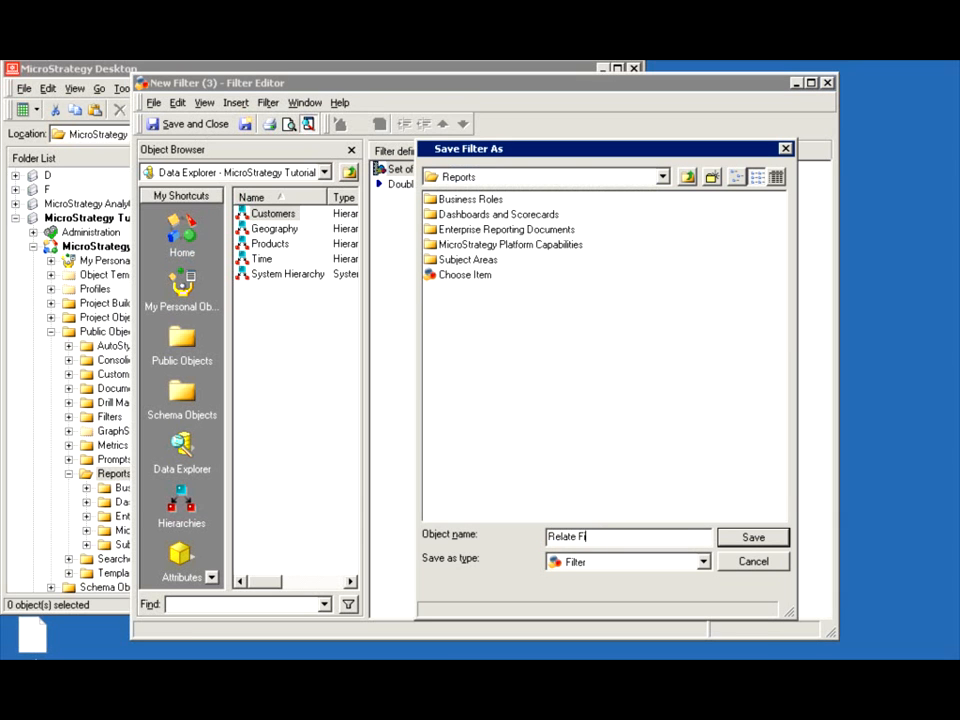
type("lter")
left_click(741, 537)
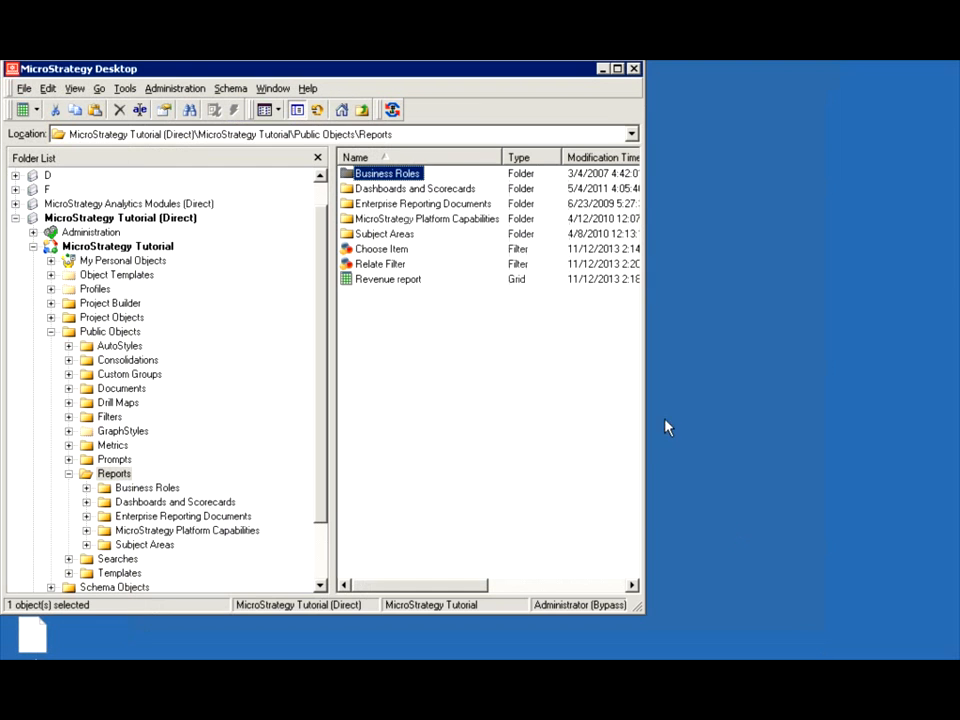
right_click(365, 287)
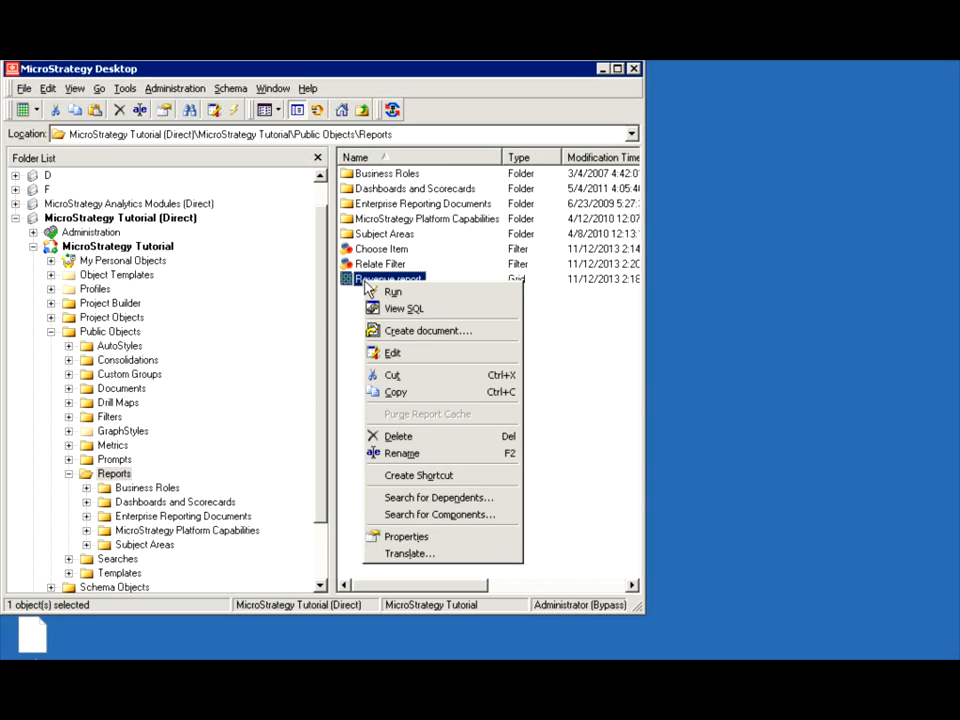
left_click(352, 318)
right_click(352, 318)
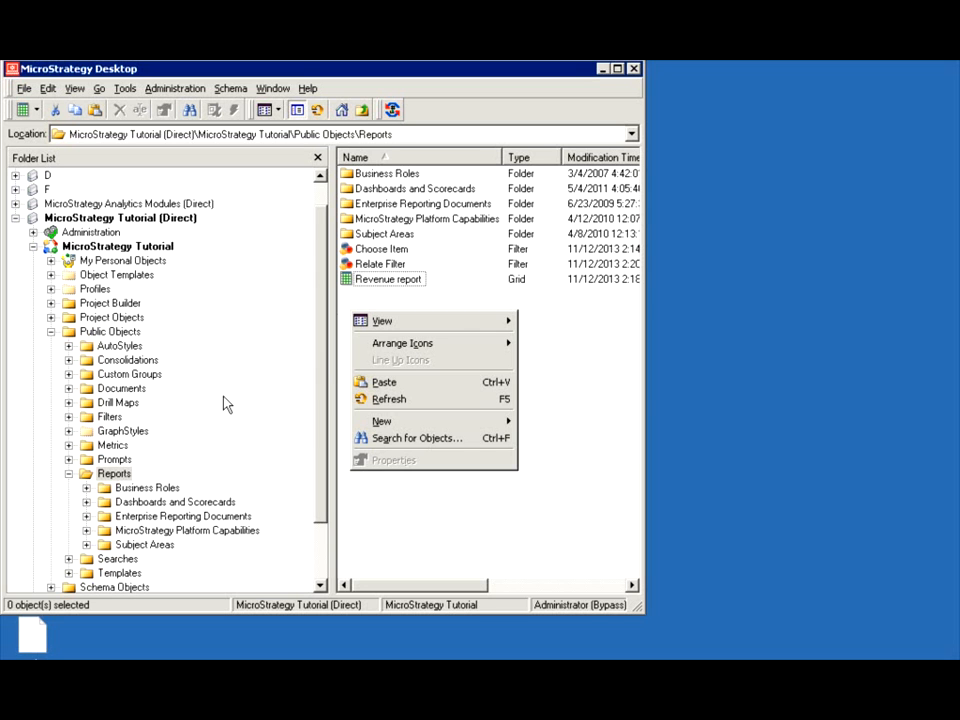
Copy the Revenue metric from the Sales Metrics folder under Metrics.
left_click(110, 445)
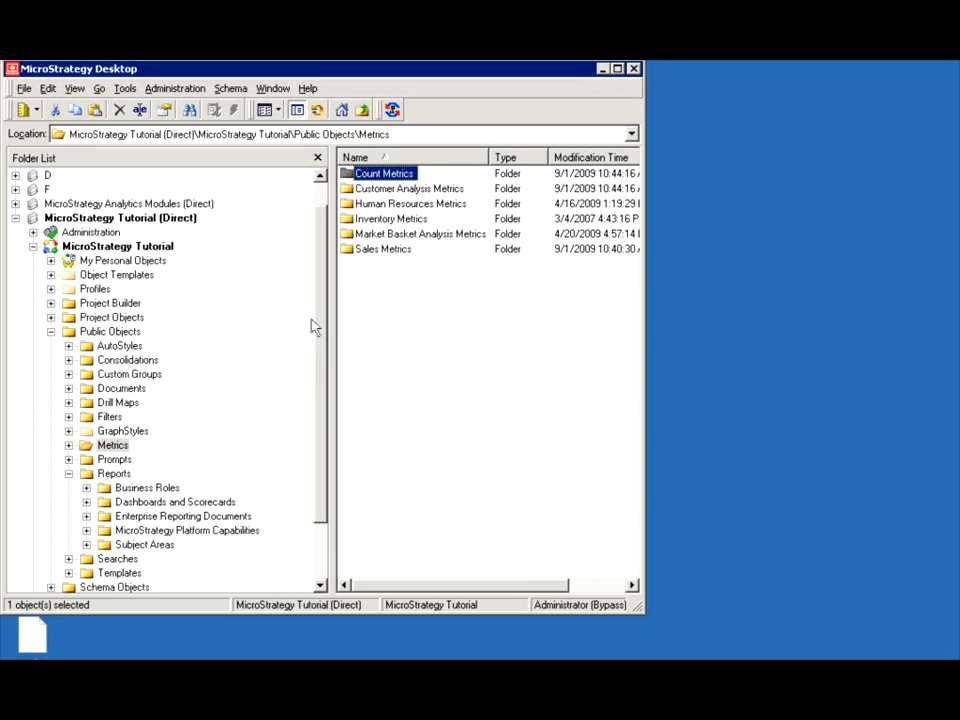
double_click(350, 249)
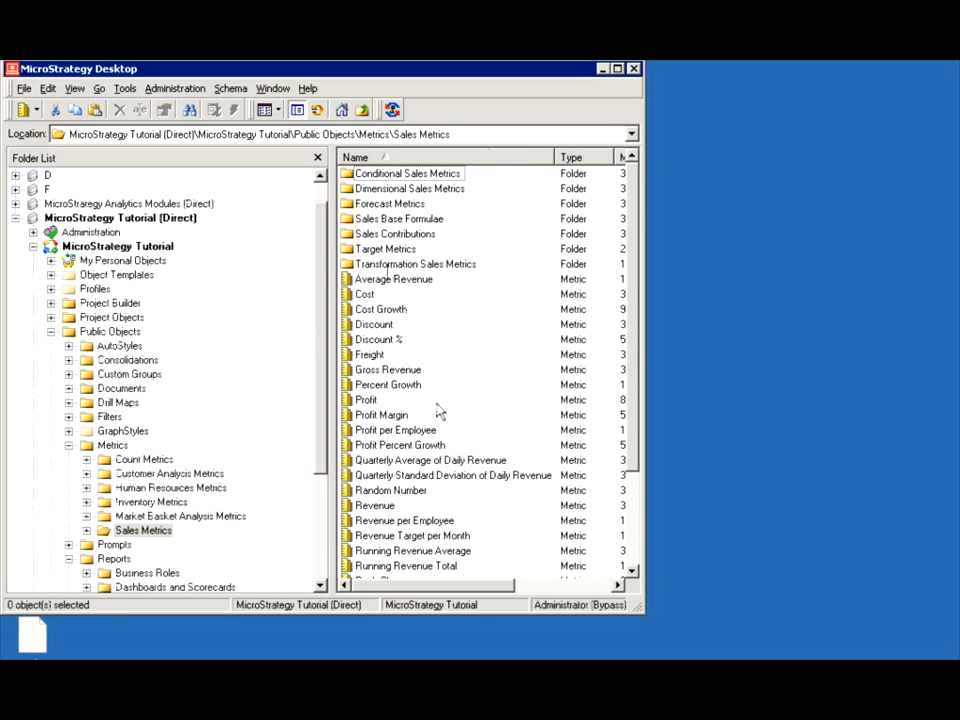
left_click(637, 518)
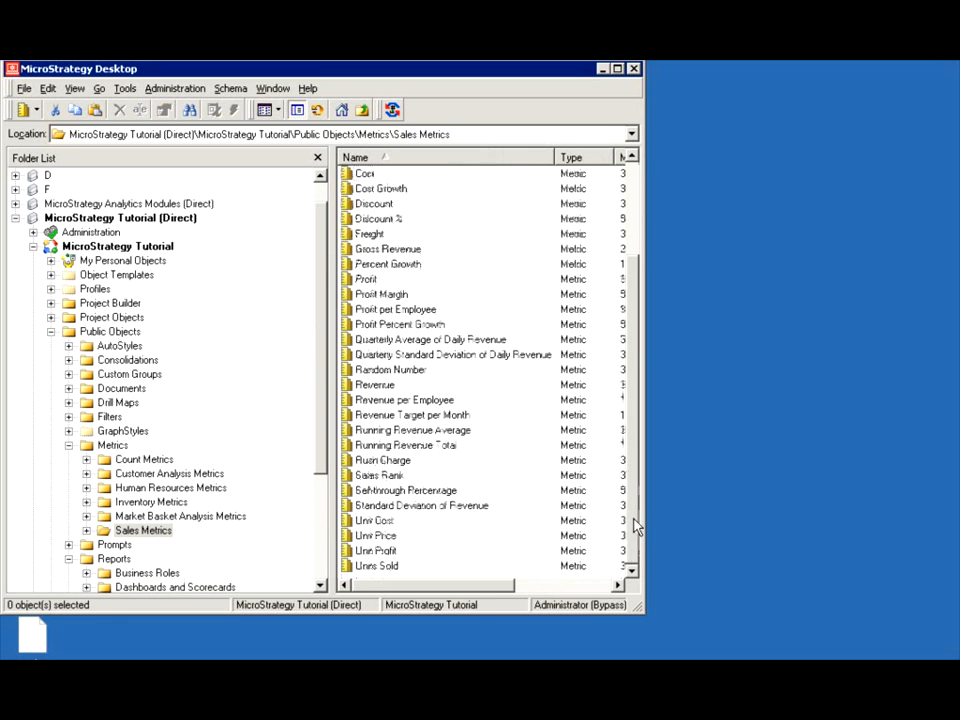
left_click(372, 387)
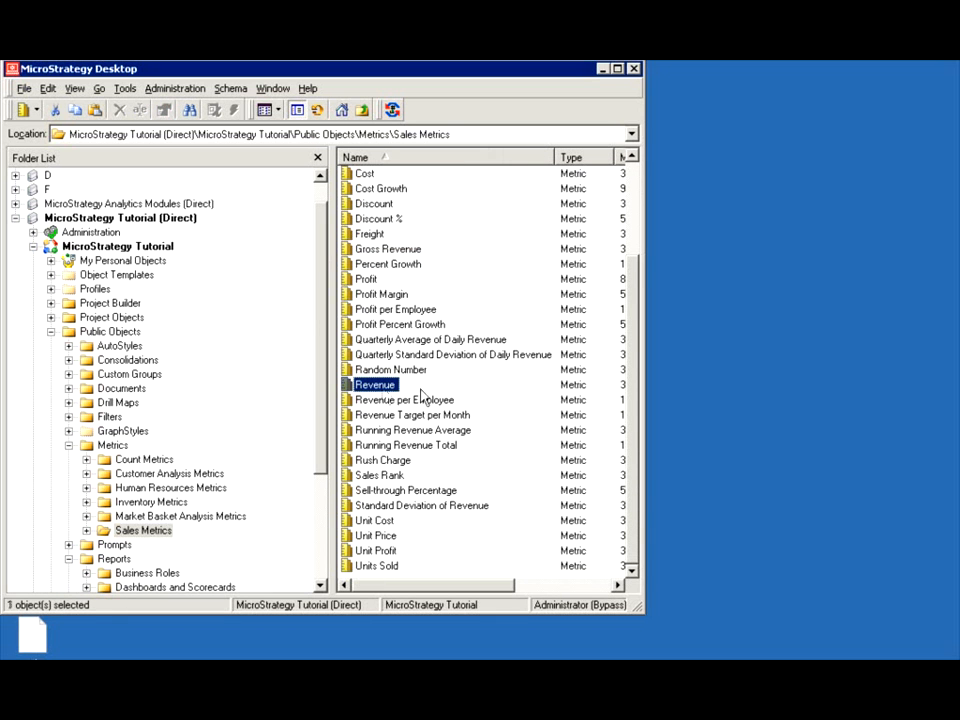
right_click(366, 390)
left_click(392, 449)
Paste the copied Revenue metric into the Reports folder under Public Objects.
left_click(68, 445)
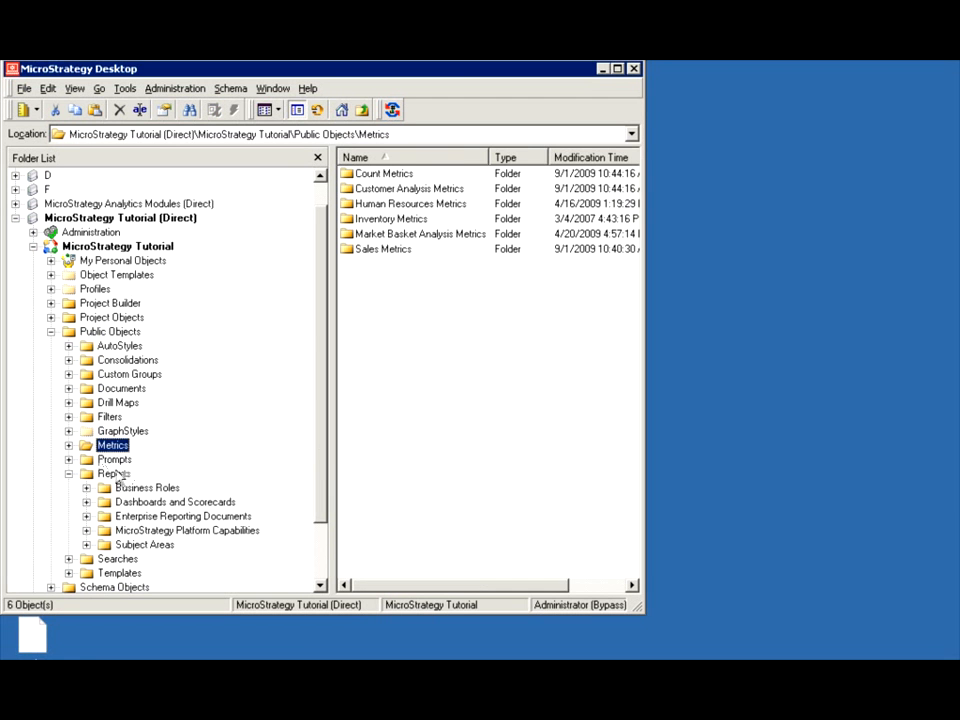
left_click(115, 473)
right_click(352, 325)
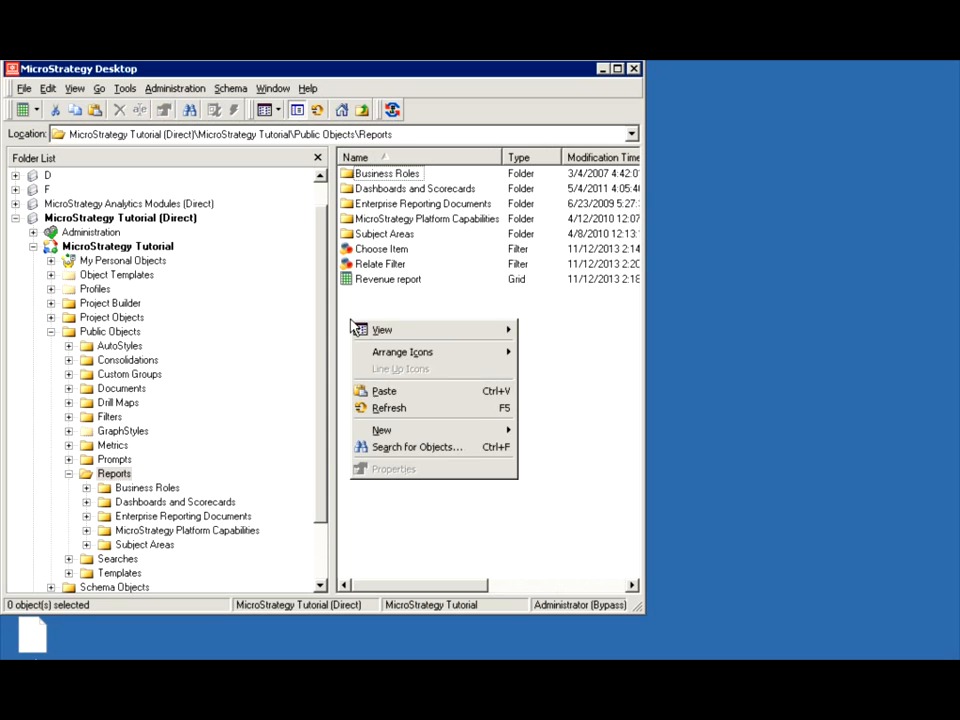
left_click(386, 390)
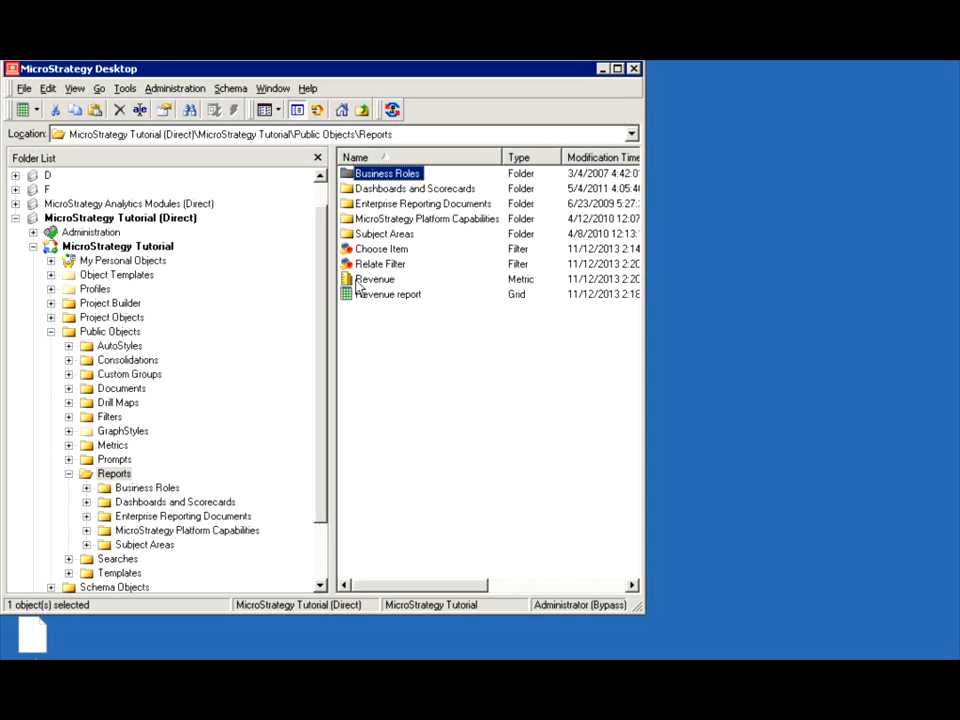
Open the Revenue metric in the Reports folder for editing.
left_click(360, 281)
right_click(361, 280)
left_click(379, 290)
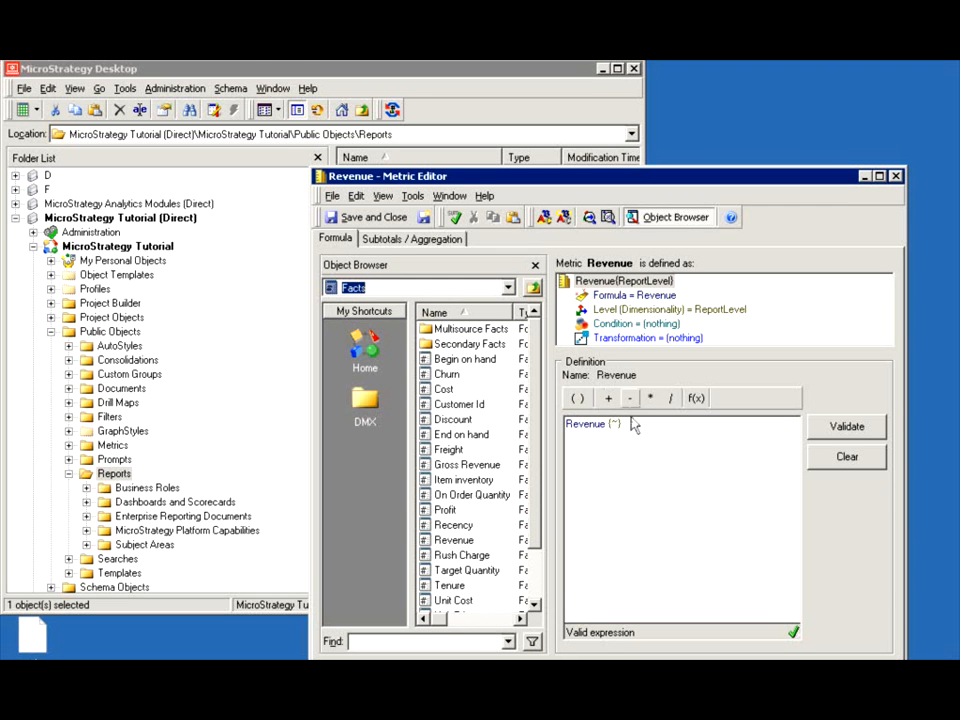
Set the Revenue metric's condition to Relate Filter from the Reports folder.
left_click(600, 324)
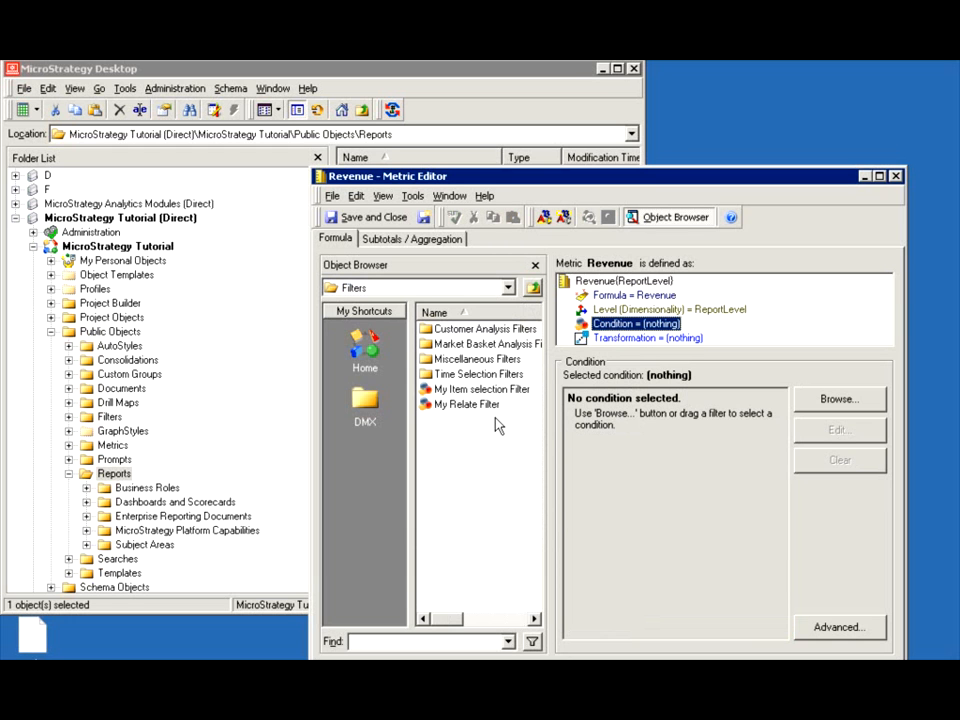
left_click(533, 288)
double_click(447, 462)
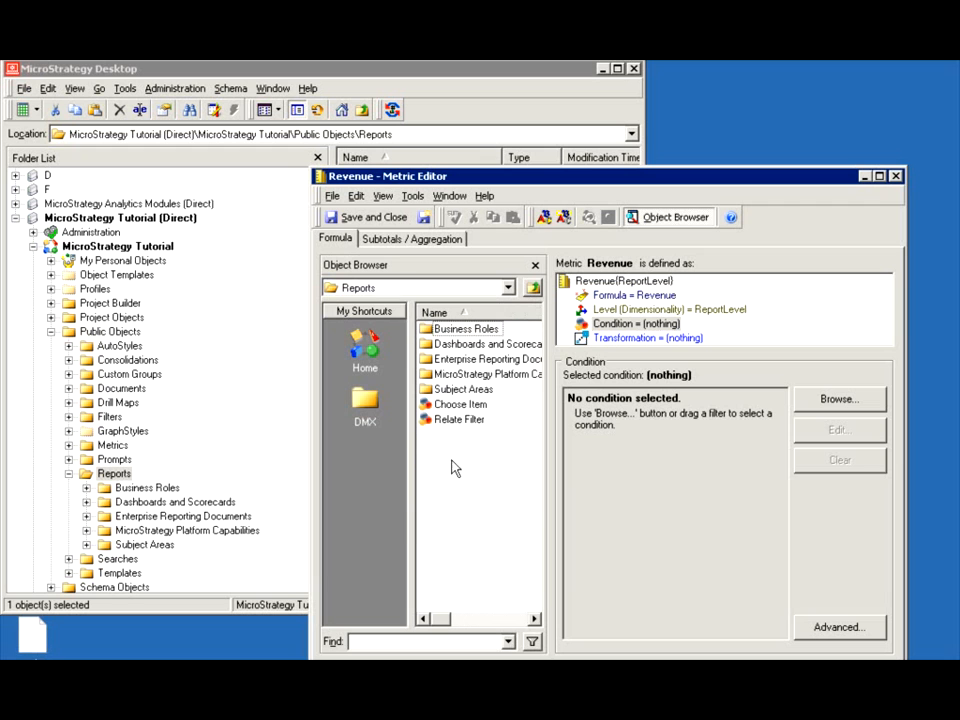
left_click(442, 419)
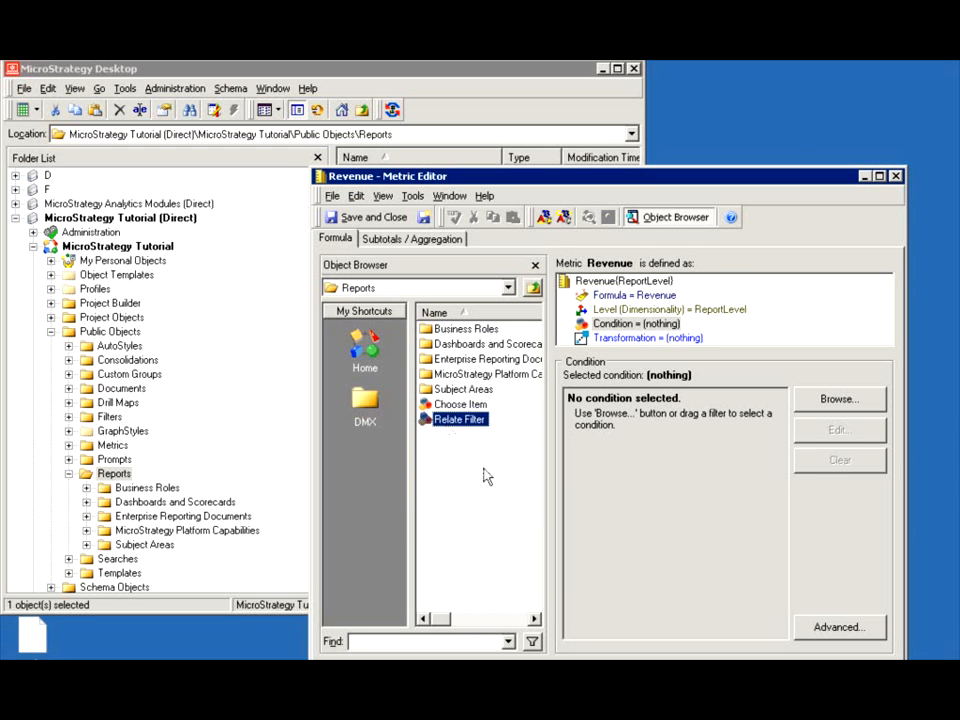
double_click(446, 422)
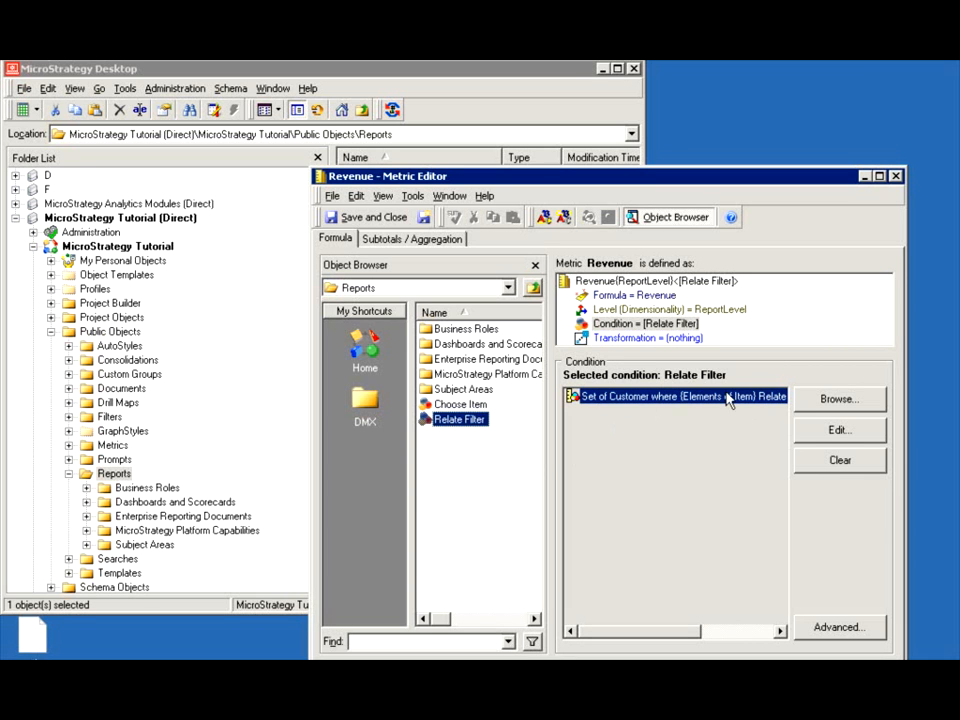
Review the condition's embedding methods, keep Merge report filter into metric with related report filter elements removed, and save and close the metric.
left_click(846, 627)
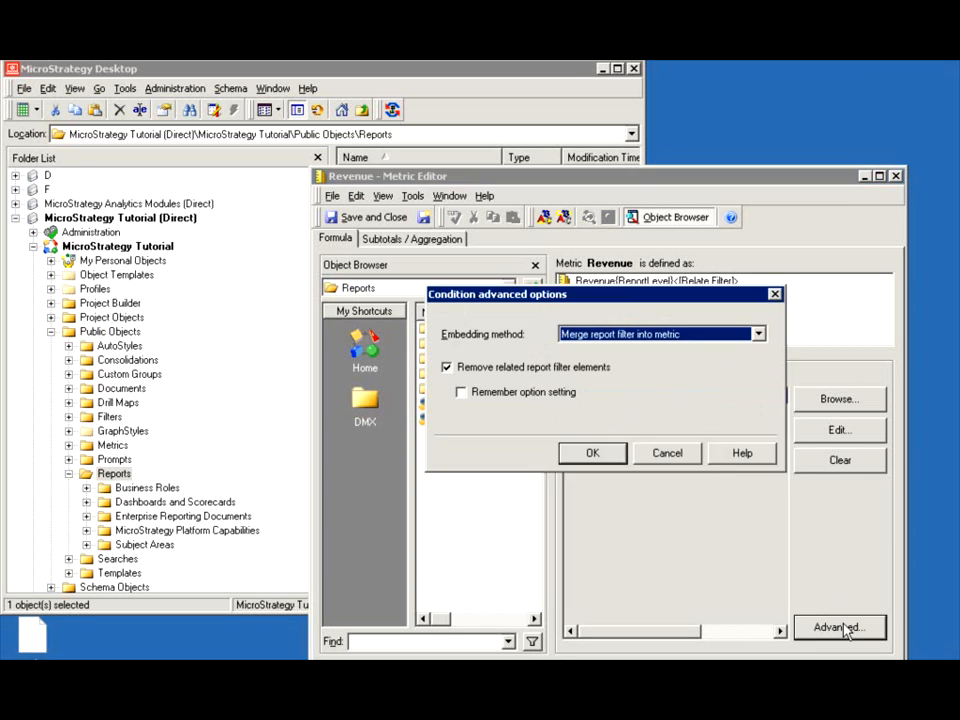
left_click(649, 336)
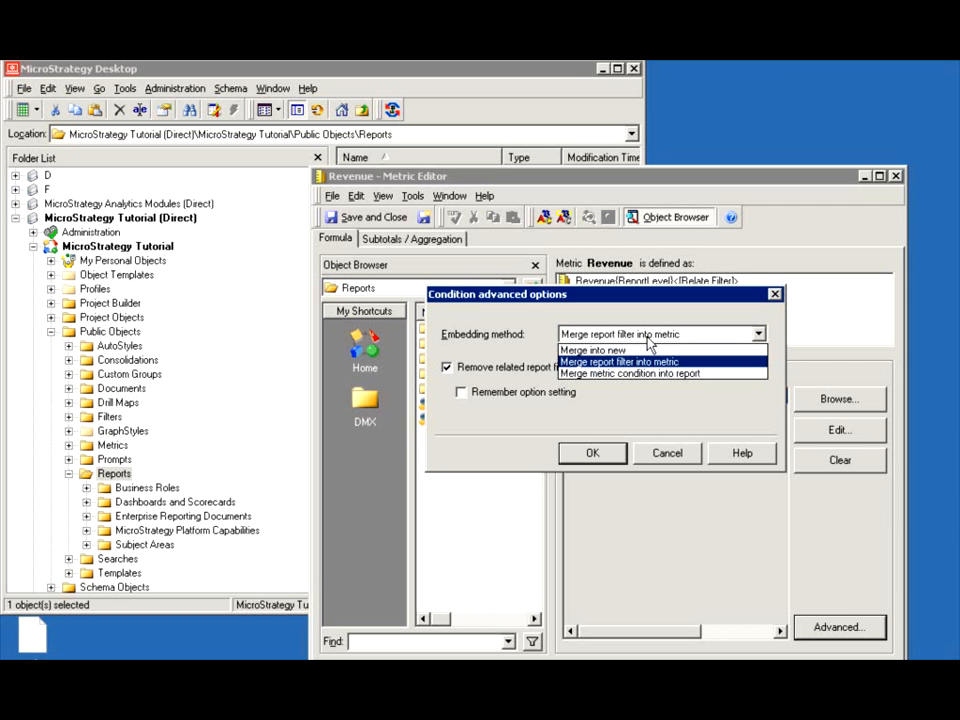
left_click(649, 340)
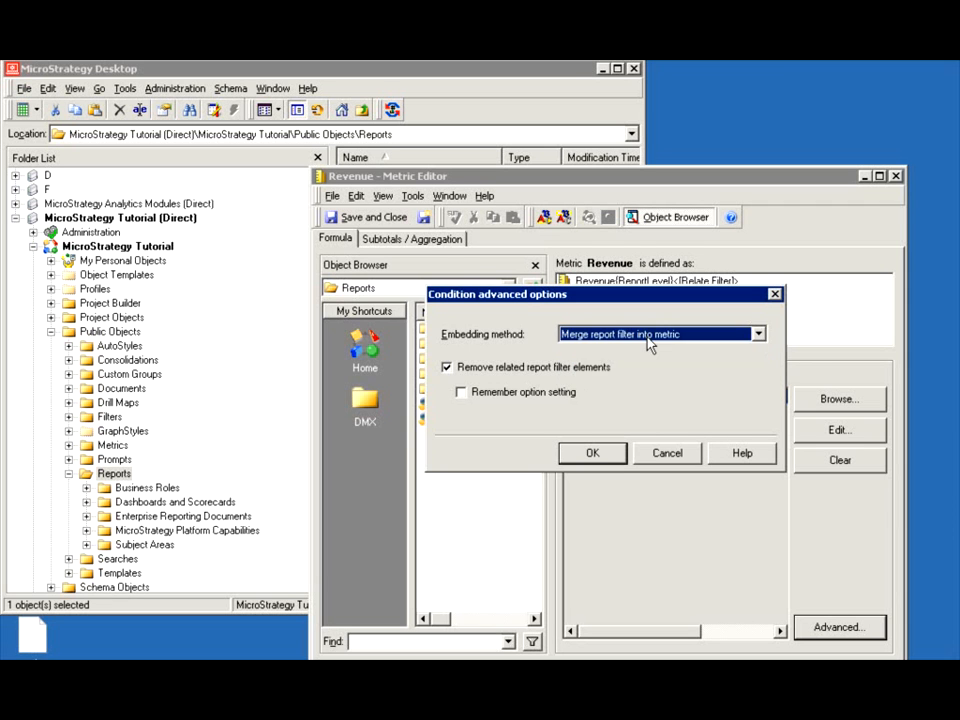
left_click(649, 340)
left_click(649, 340)
left_click(659, 341)
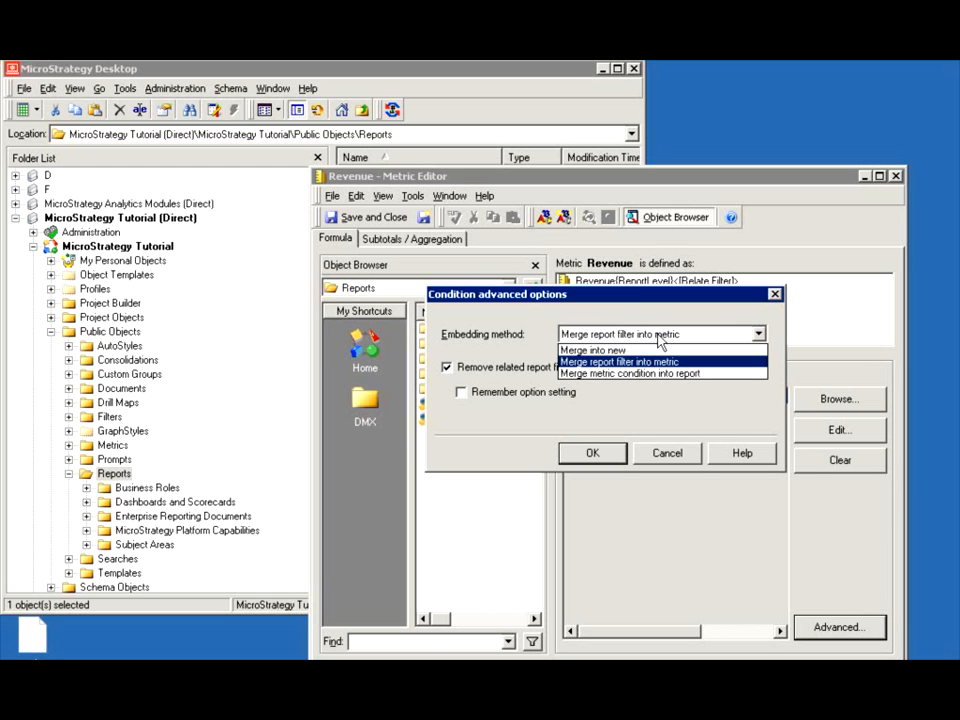
left_click(659, 341)
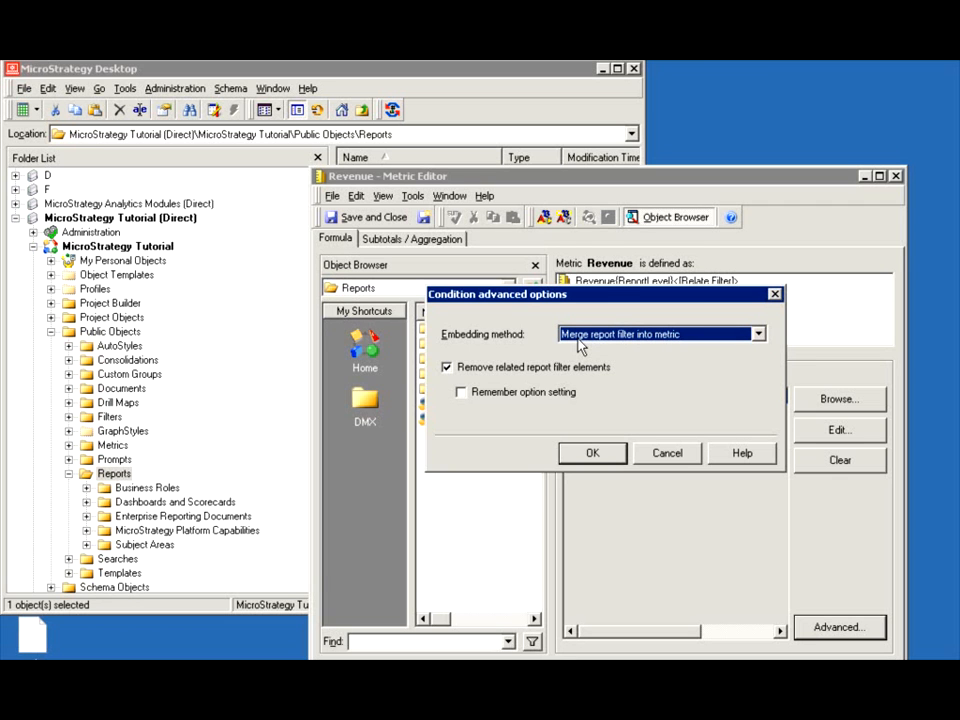
left_click(605, 451)
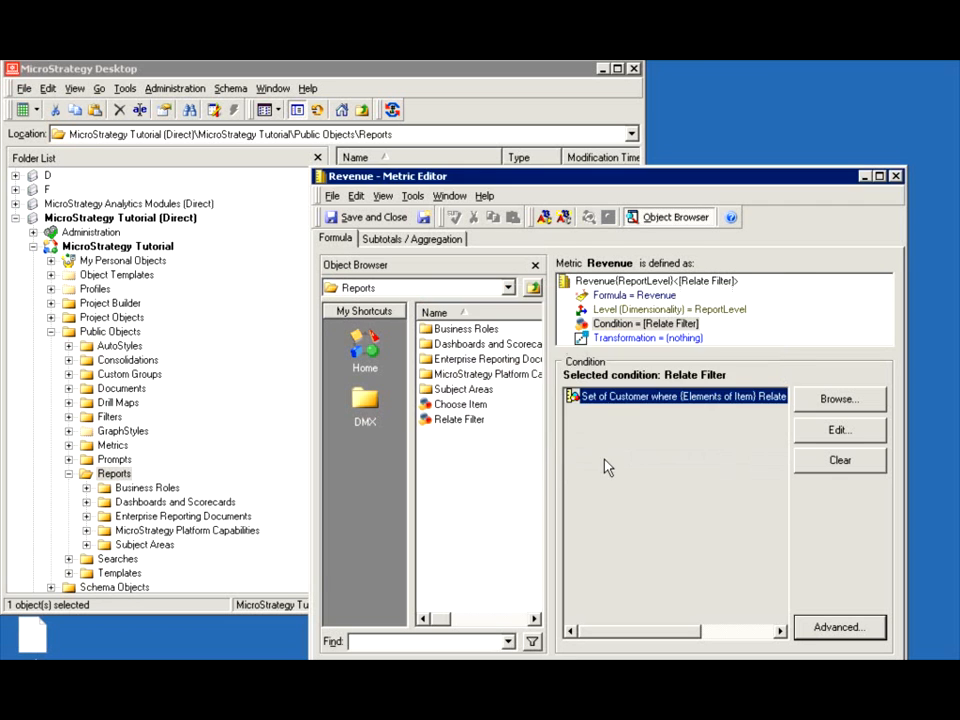
left_click(365, 218)
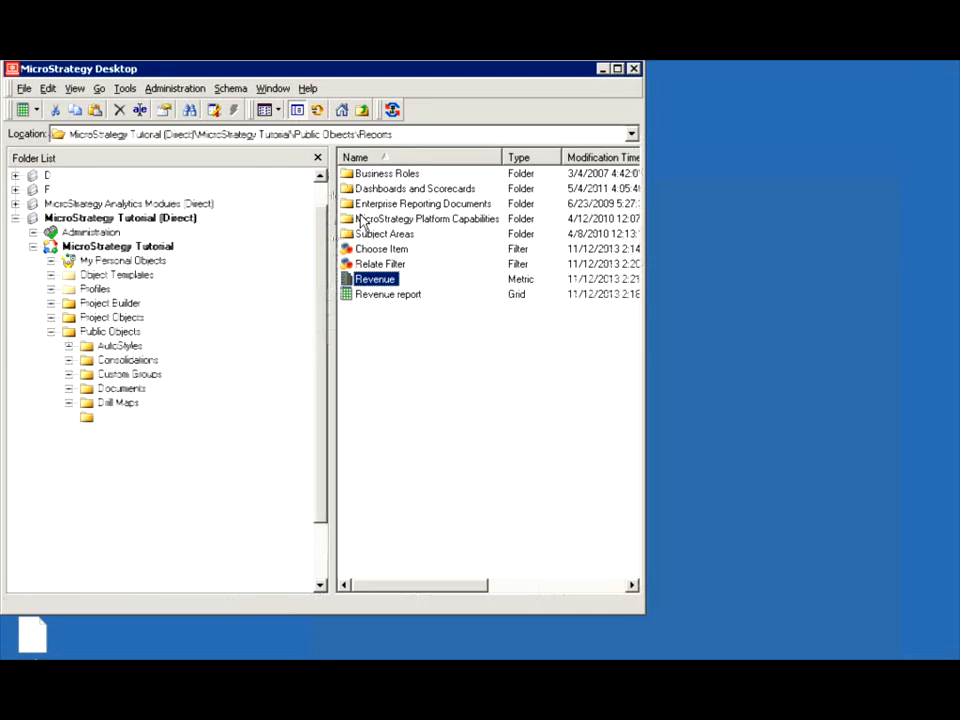
Rename the Revenue metric in the Reports folder as Adv Revenue.
left_click(348, 278)
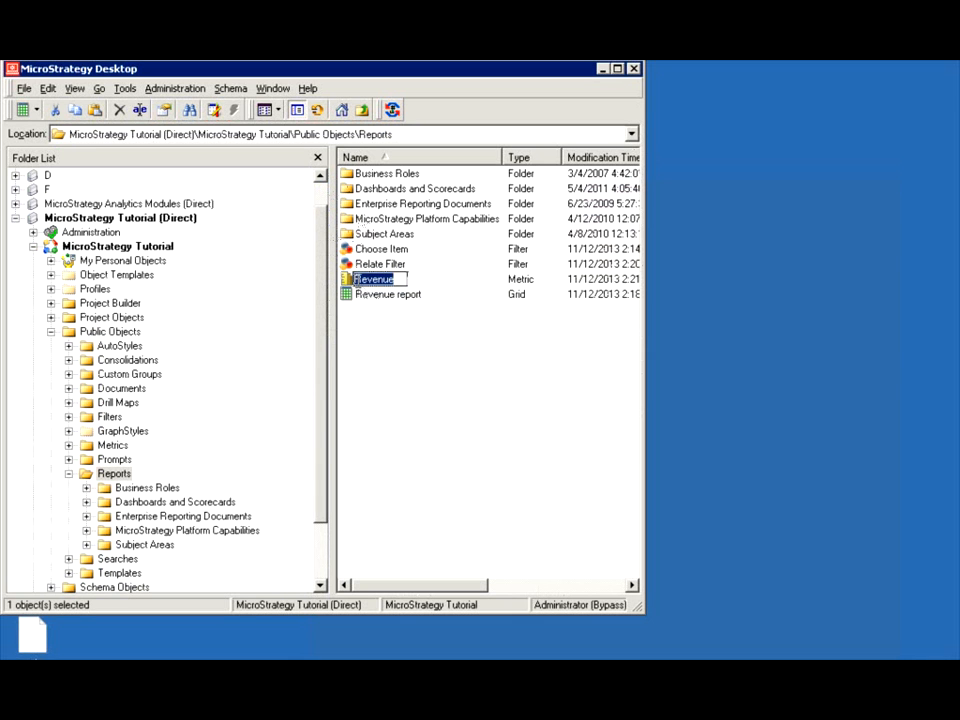
type("Av")
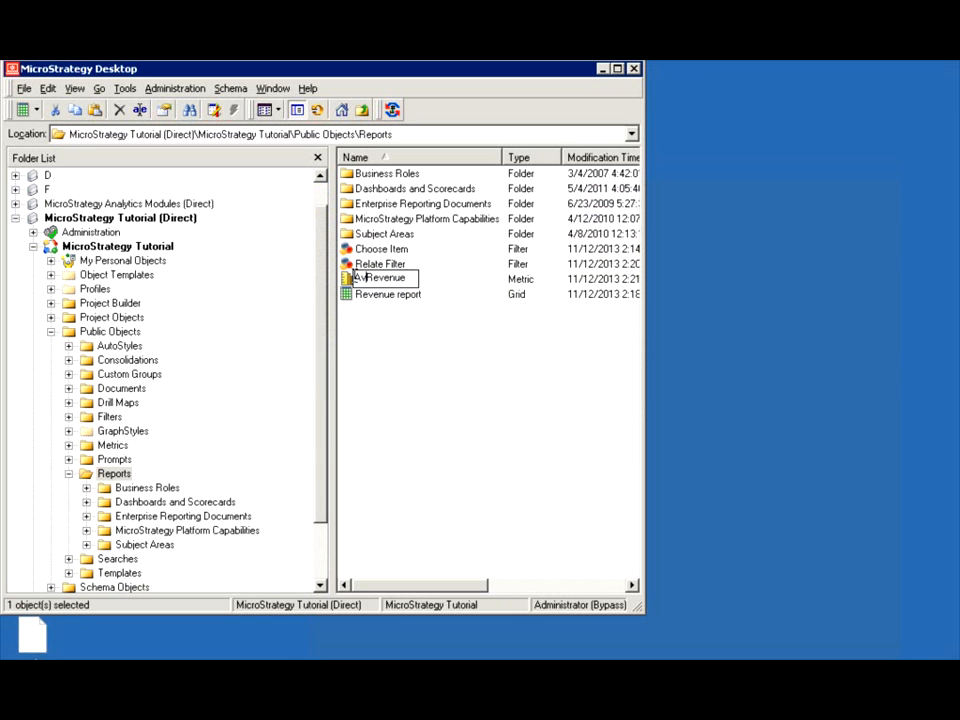
key("BackSpace")
type("dv")
left_click(384, 334)
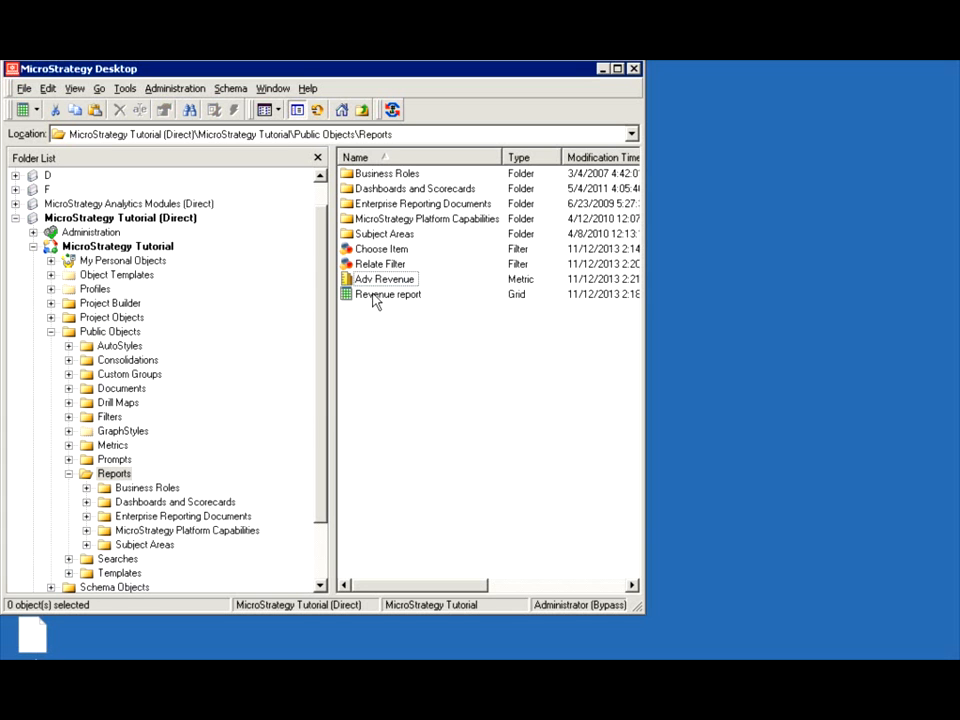
Open Revenue report for editing and add the Adv Revenue metric to its template beside Revenue.
right_click(377, 296)
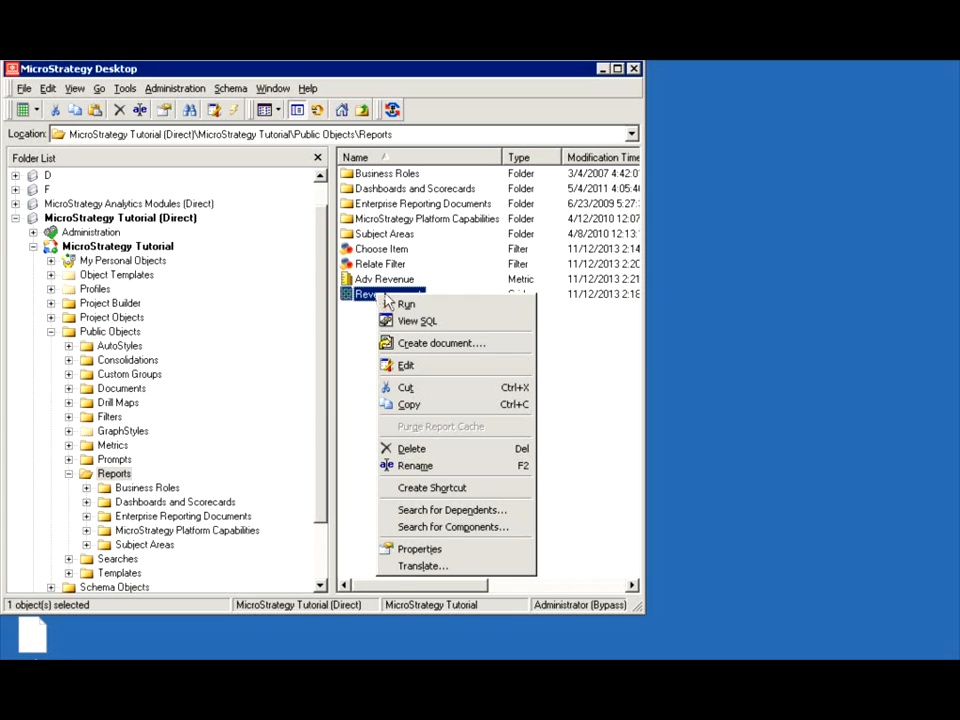
left_click(420, 368)
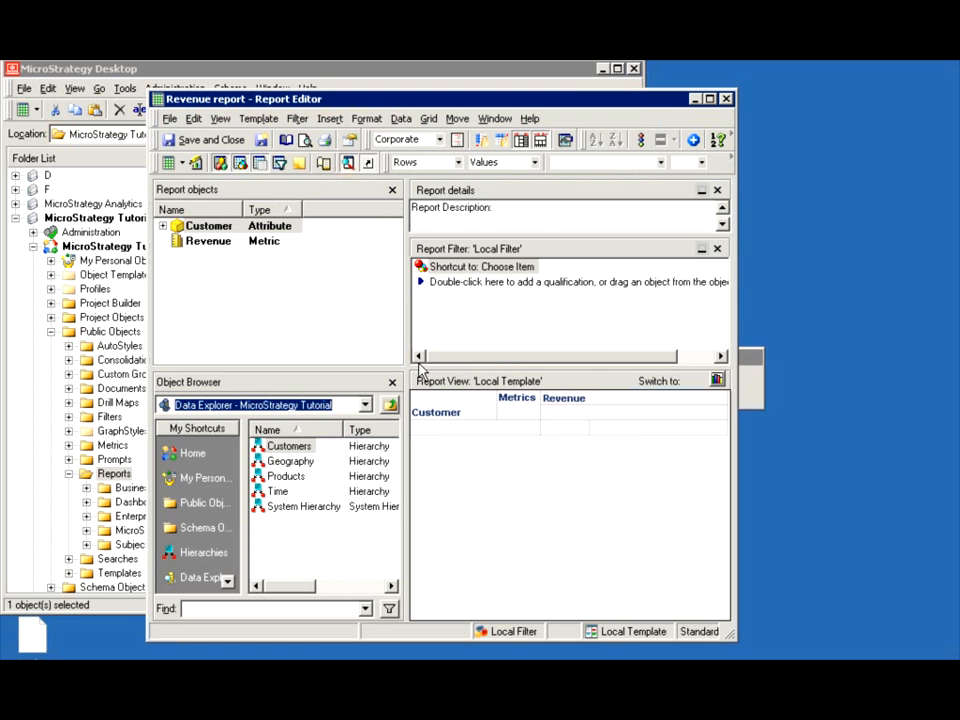
left_click_drag(336, 99, 424, 93)
left_click(456, 70)
left_click_drag(385, 279, 740, 412)
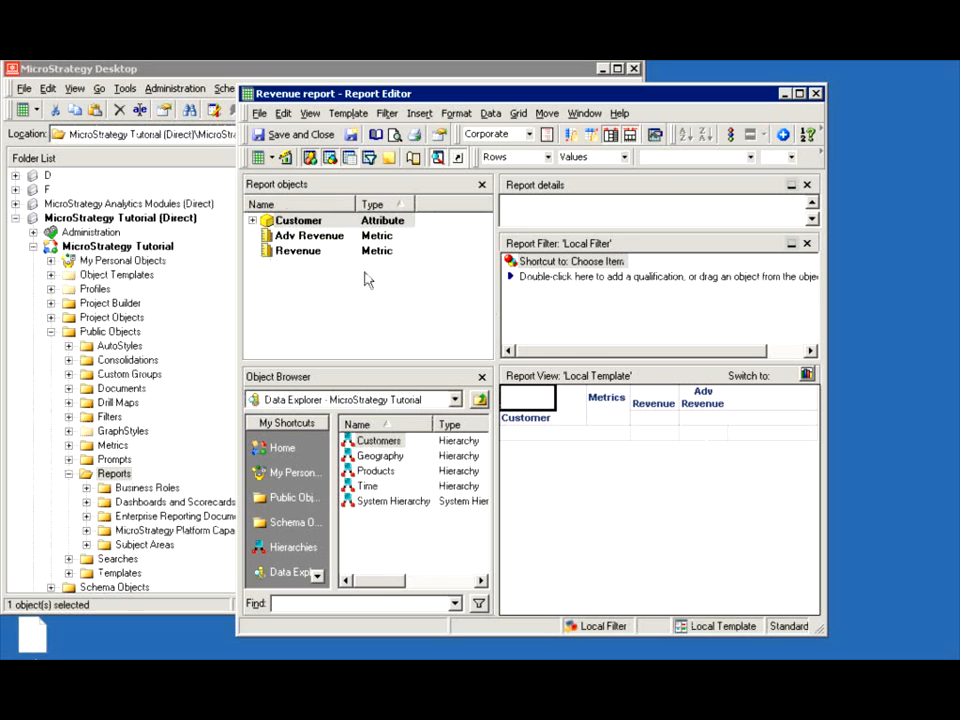
Run the report for the items 100 Places to Go While Still Young at Heart, Art As Experience and The Painted Word, and compare both metrics.
left_click(258, 158)
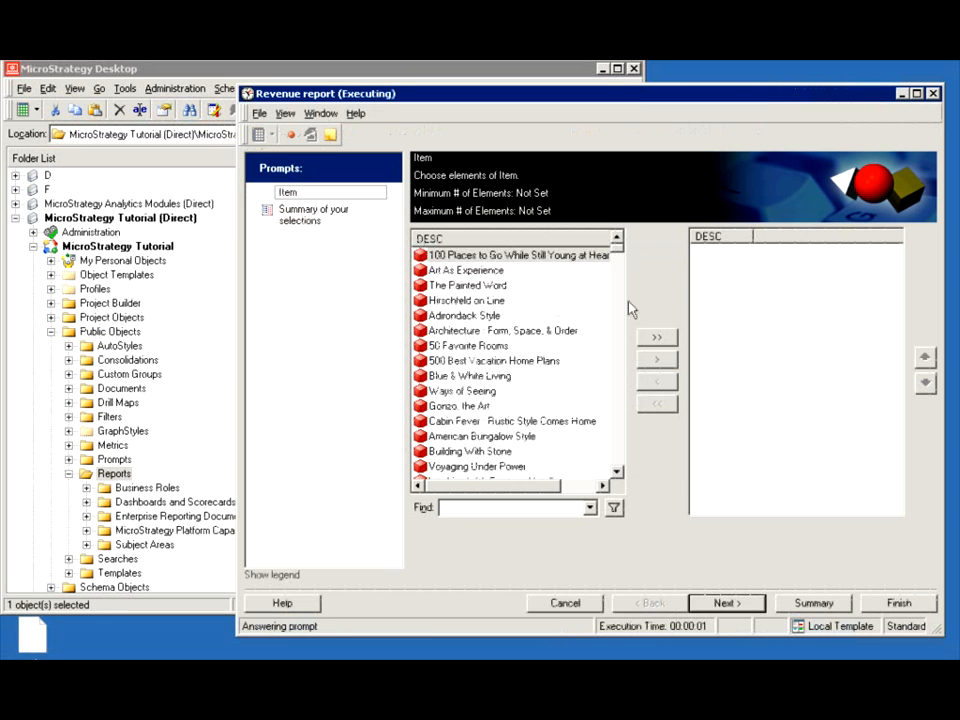
left_click(656, 359)
left_click(656, 359)
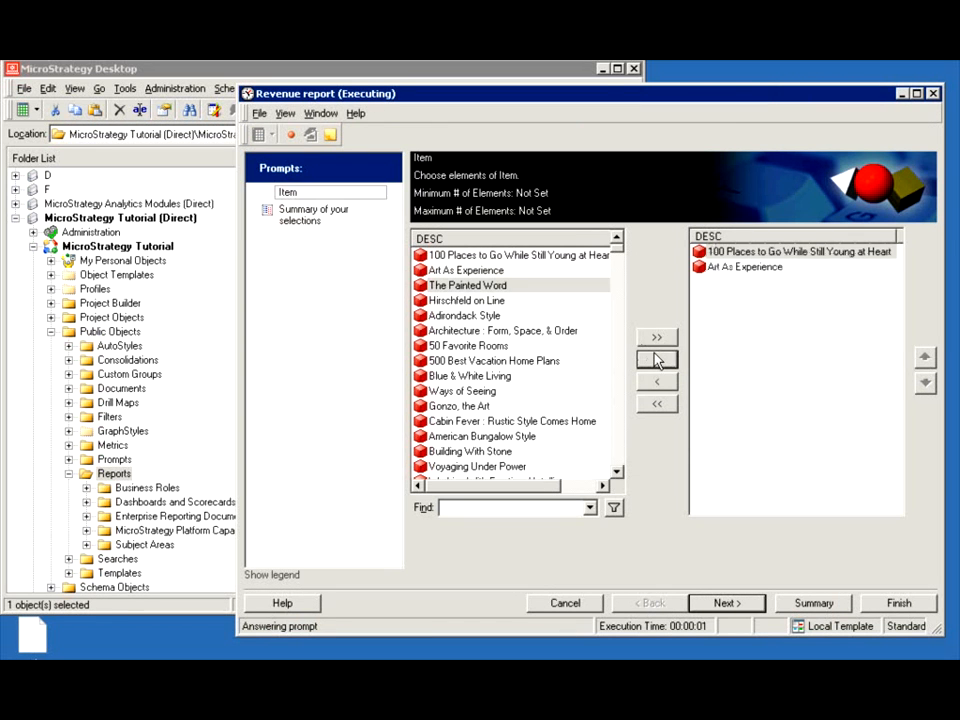
left_click(656, 359)
left_click(899, 602)
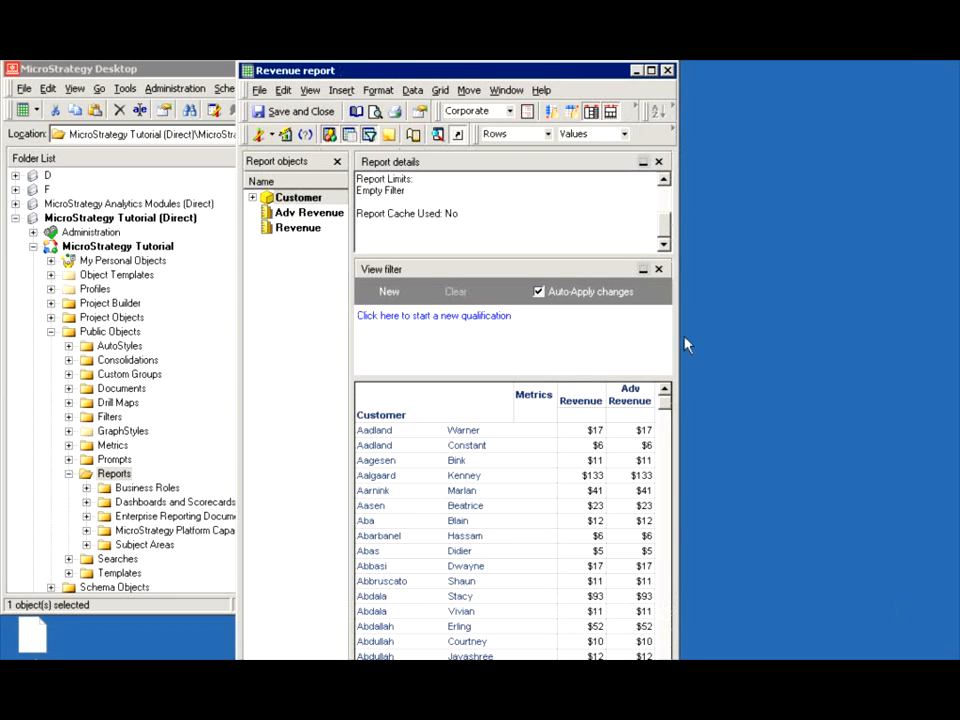
left_click_drag(330, 70, 289, 103)
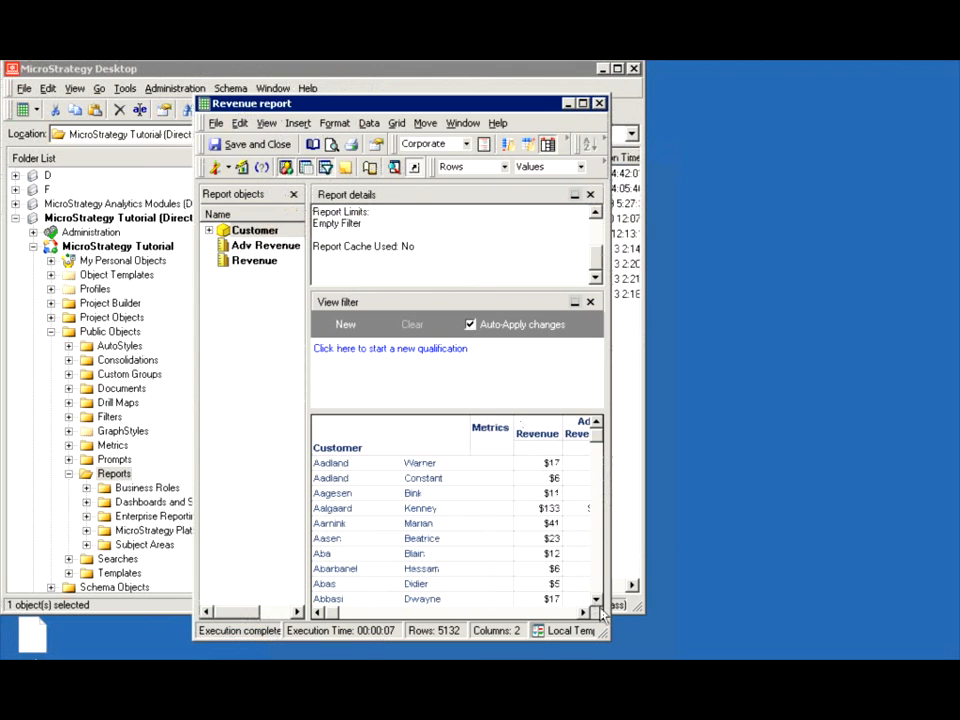
left_click_drag(606, 638, 757, 645)
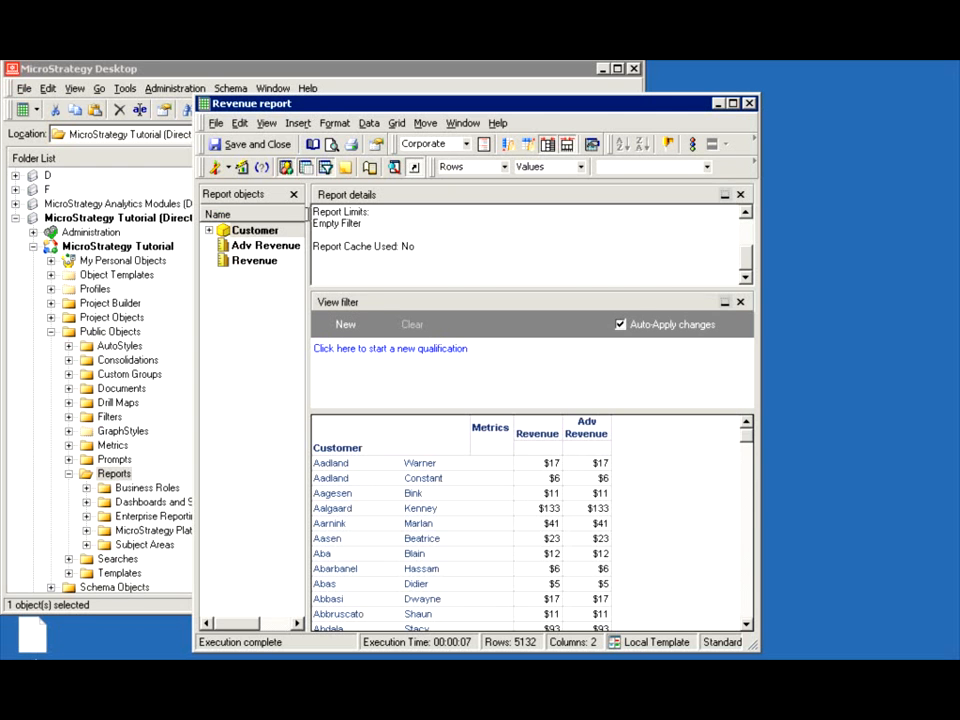
Return the report to Design View and save and close it as Prompted, with both filter and template prompted.
left_click(216, 167)
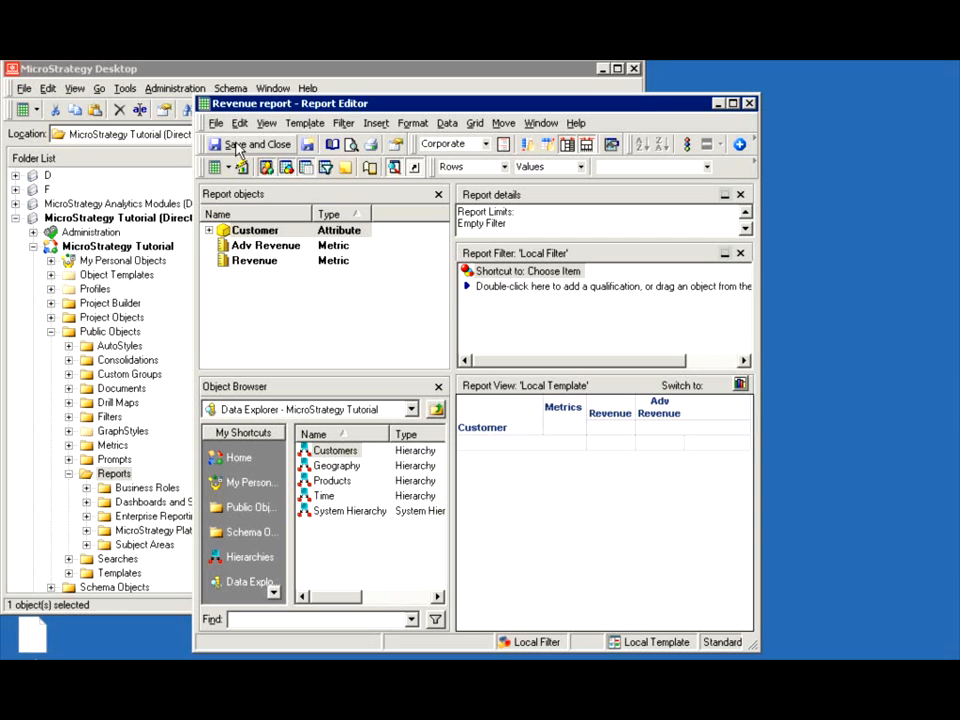
left_click(238, 146)
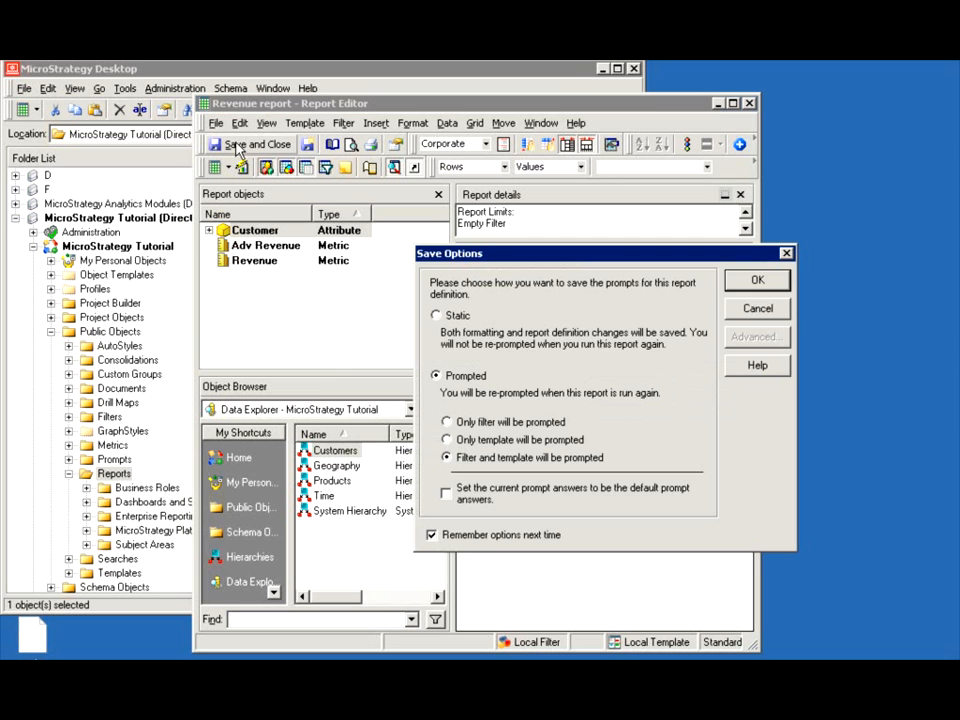
left_click(736, 285)
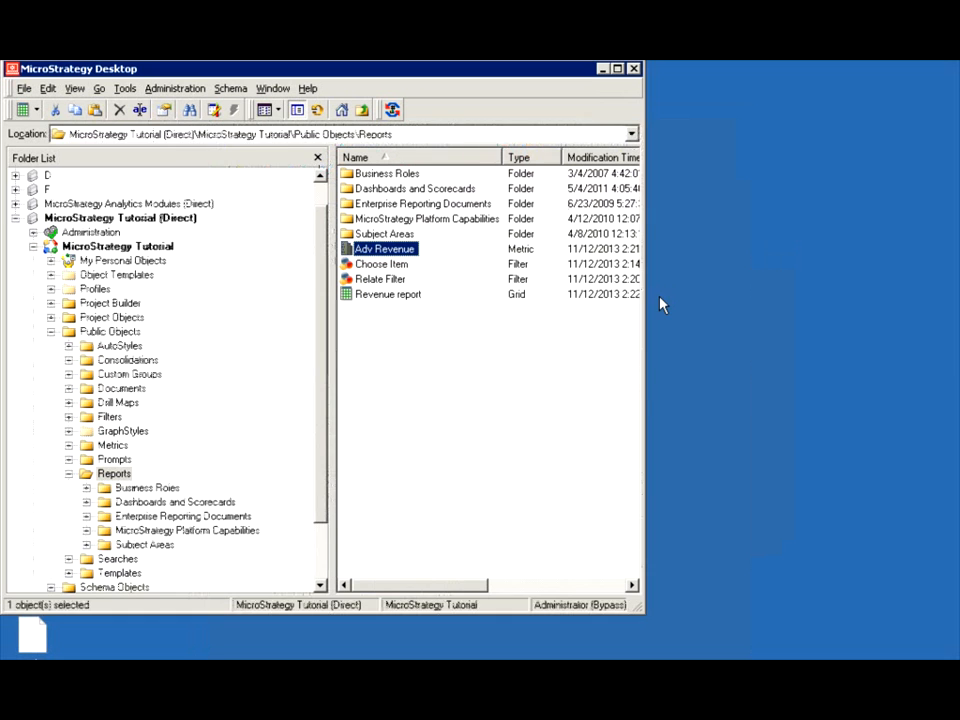
Turn off applying the qualification independently of the relationship filter in Relate Filter's advanced options, and save and close the filter.
double_click(385, 279)
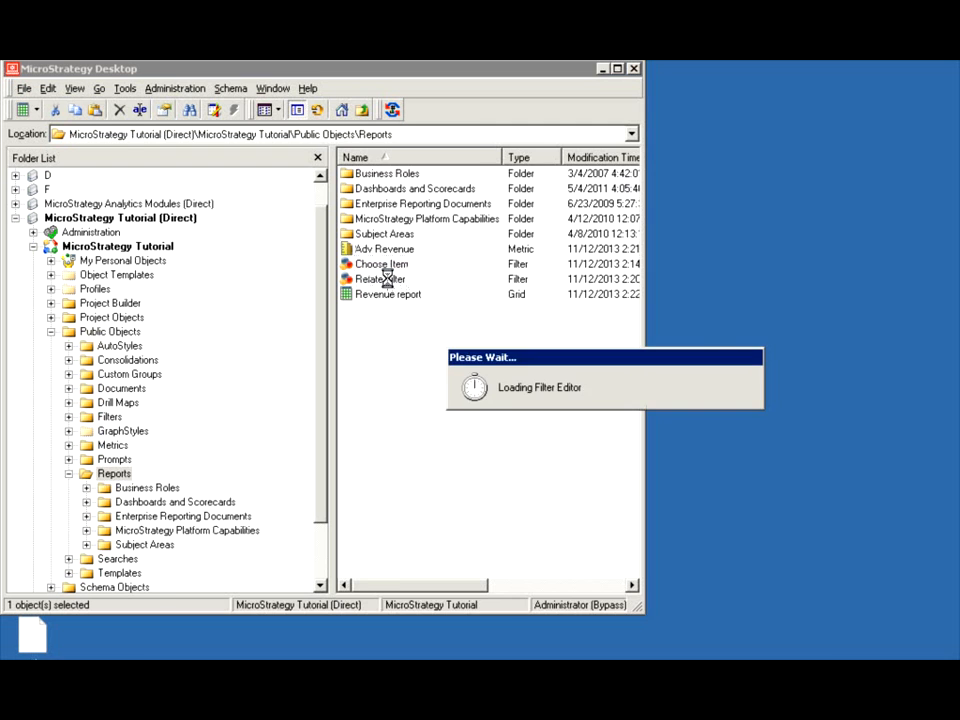
double_click(430, 172)
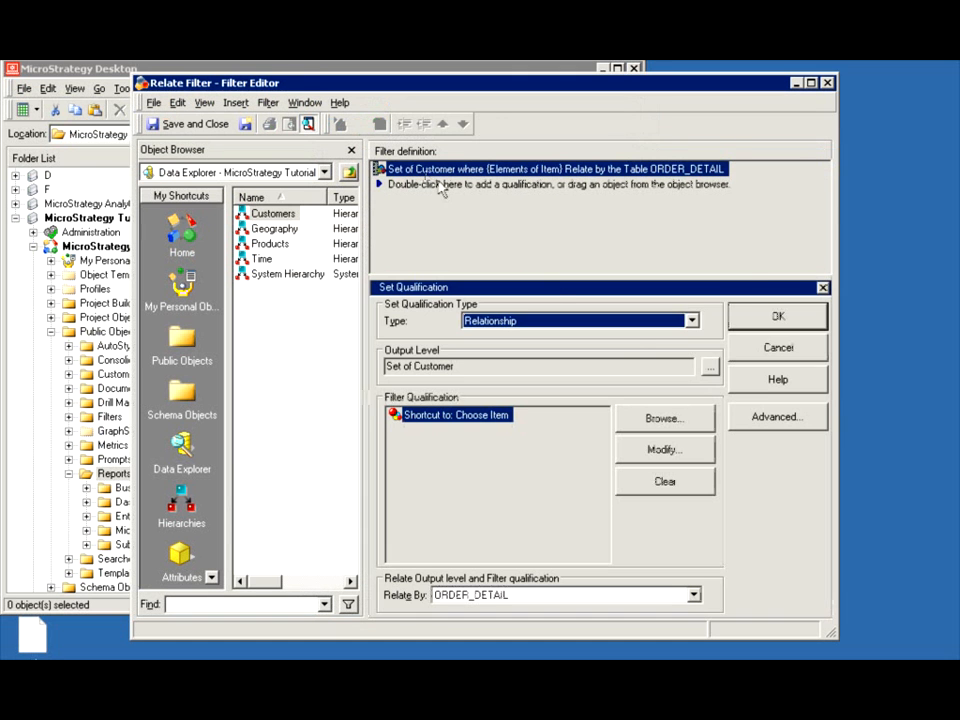
left_click(798, 420)
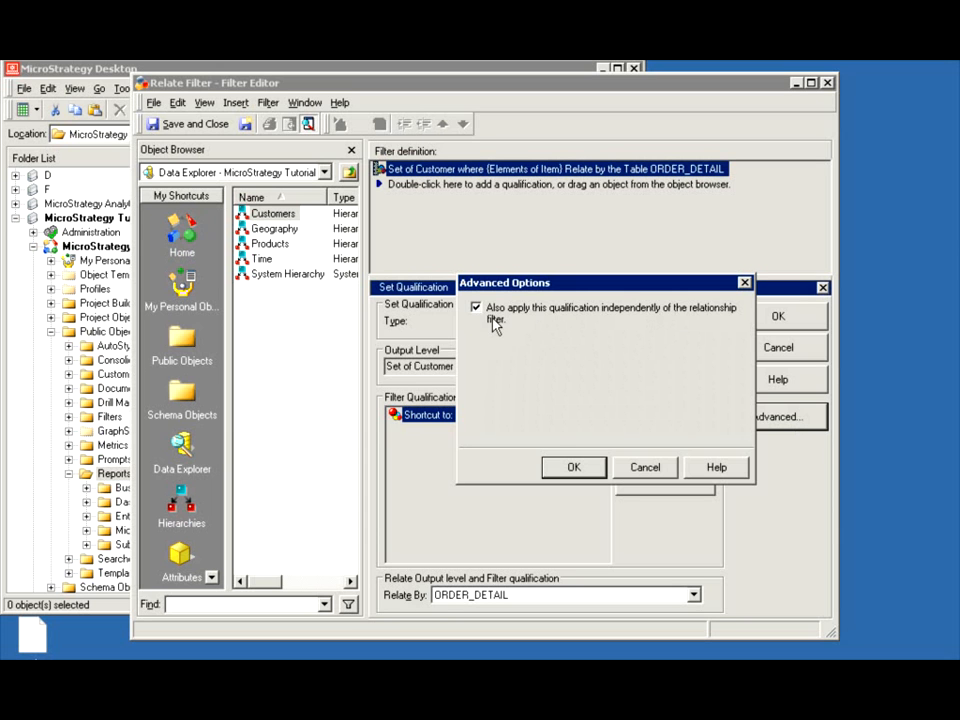
left_click(477, 309)
left_click(574, 469)
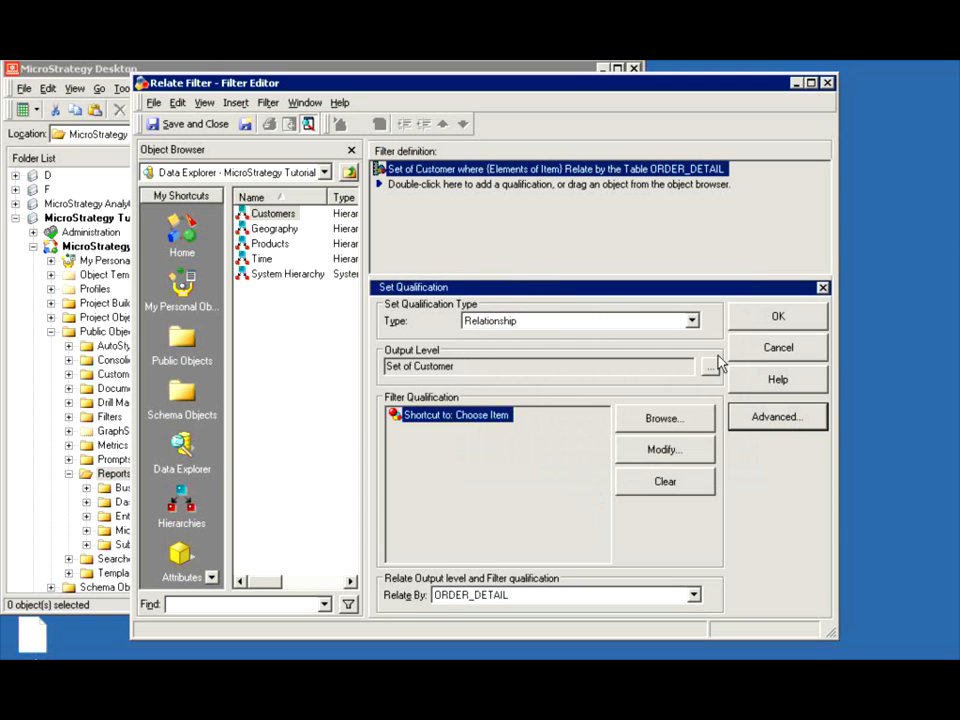
left_click(756, 320)
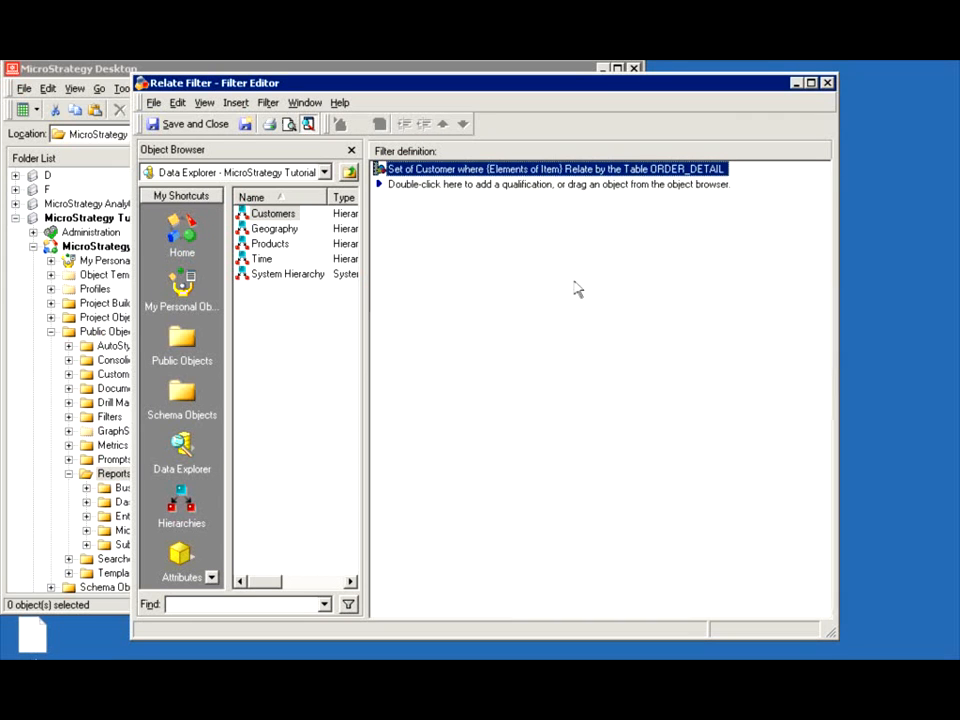
left_click(196, 126)
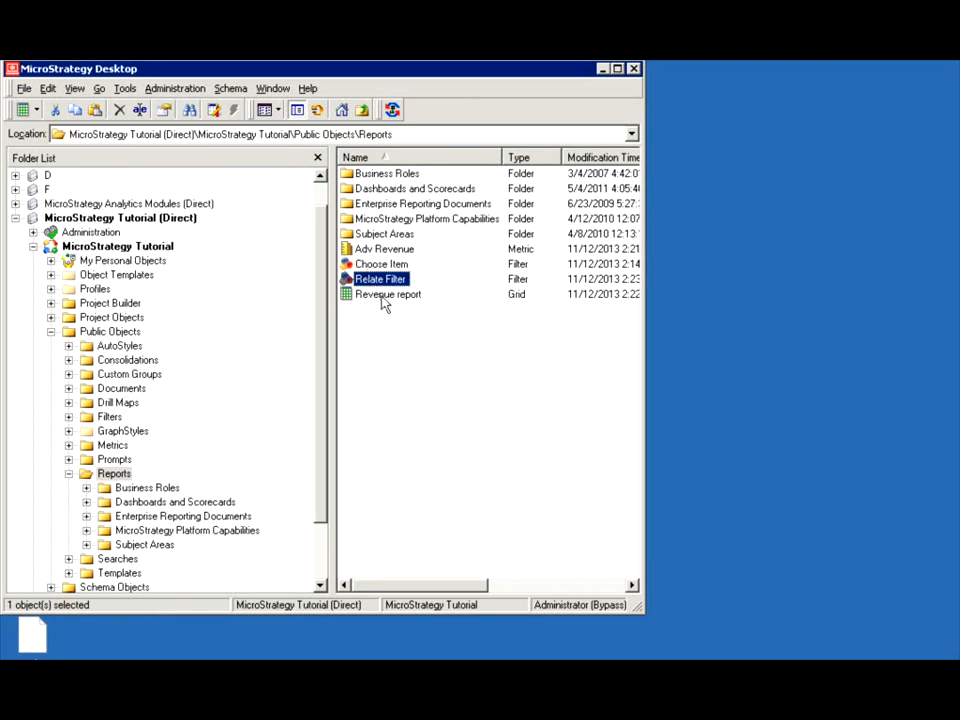
Rerun Revenue report with the first three items, from 100 Places to Go While Still Young at Heart to The Painted Word.
double_click(381, 296)
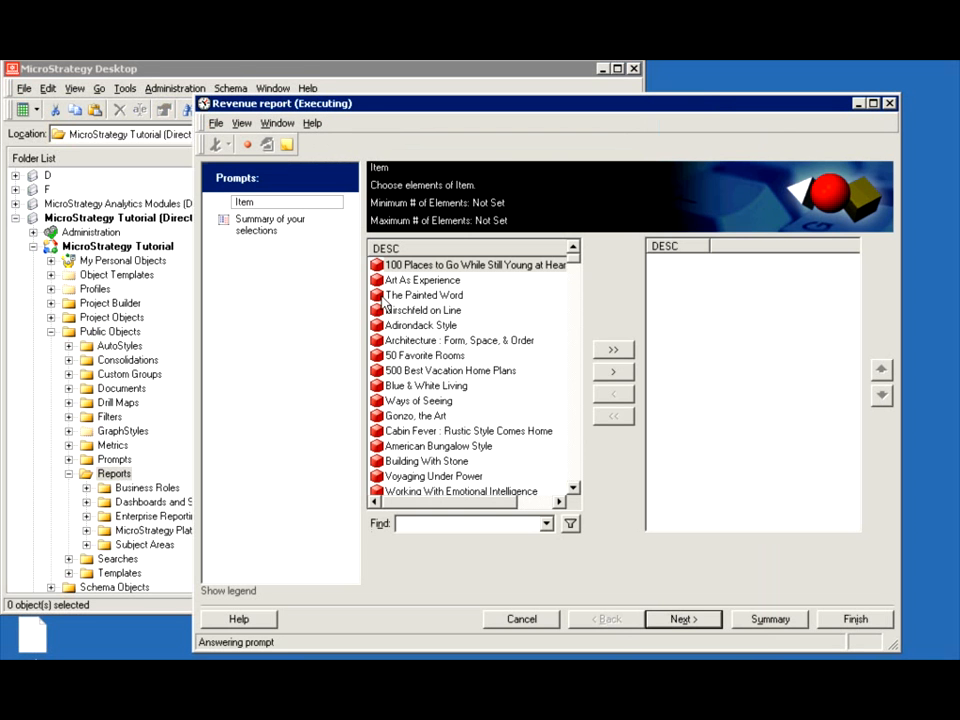
left_click(612, 372)
left_click(612, 372)
left_click(612, 372)
left_click(855, 618)
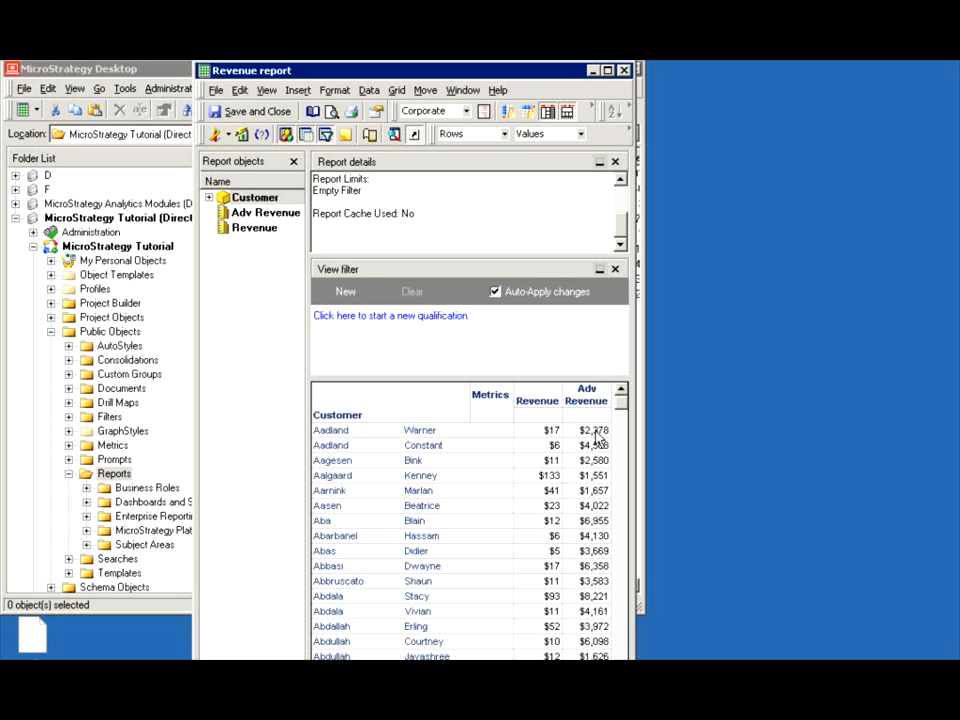
Show the report's SQL and examine how Pass1, Pass3 and Pass5 select customers and calculate the two revenue metrics.
left_click(228, 134)
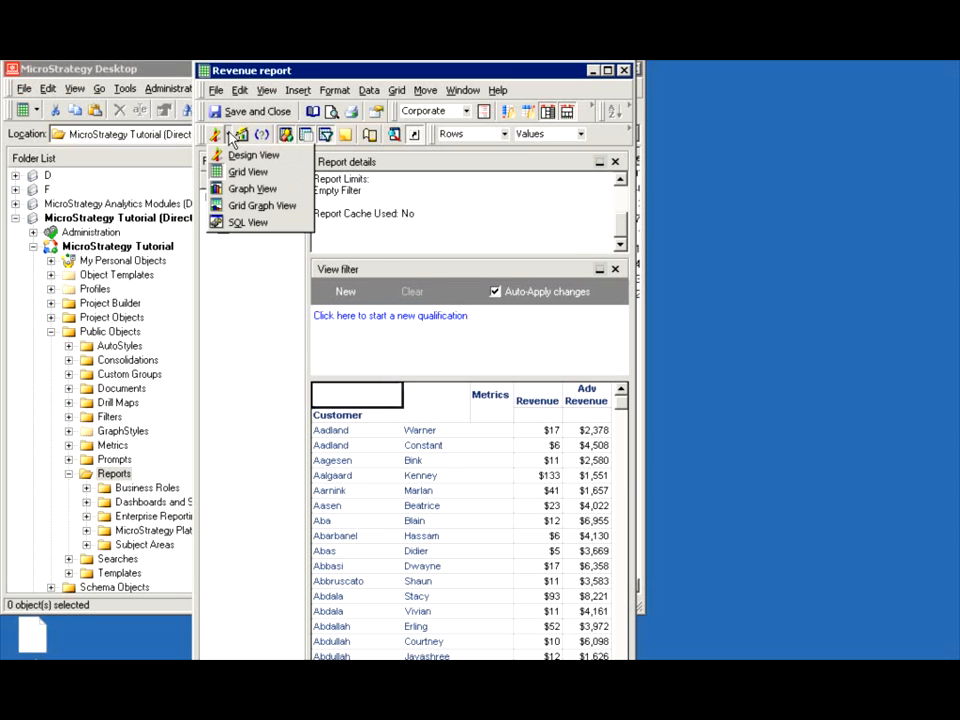
left_click(251, 221)
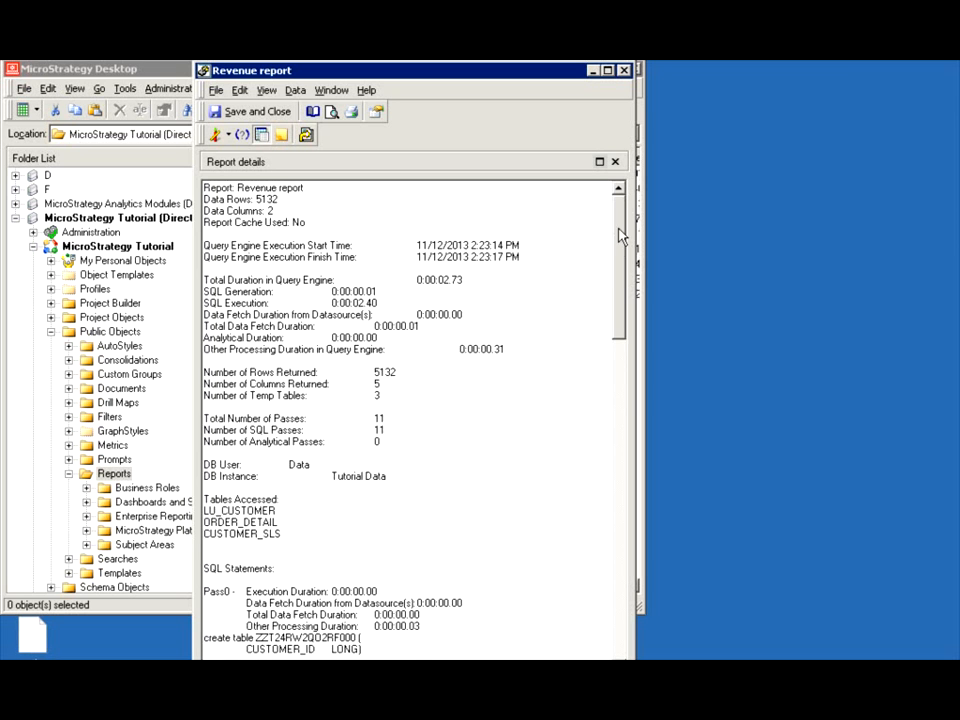
left_click_drag(620, 235, 636, 356)
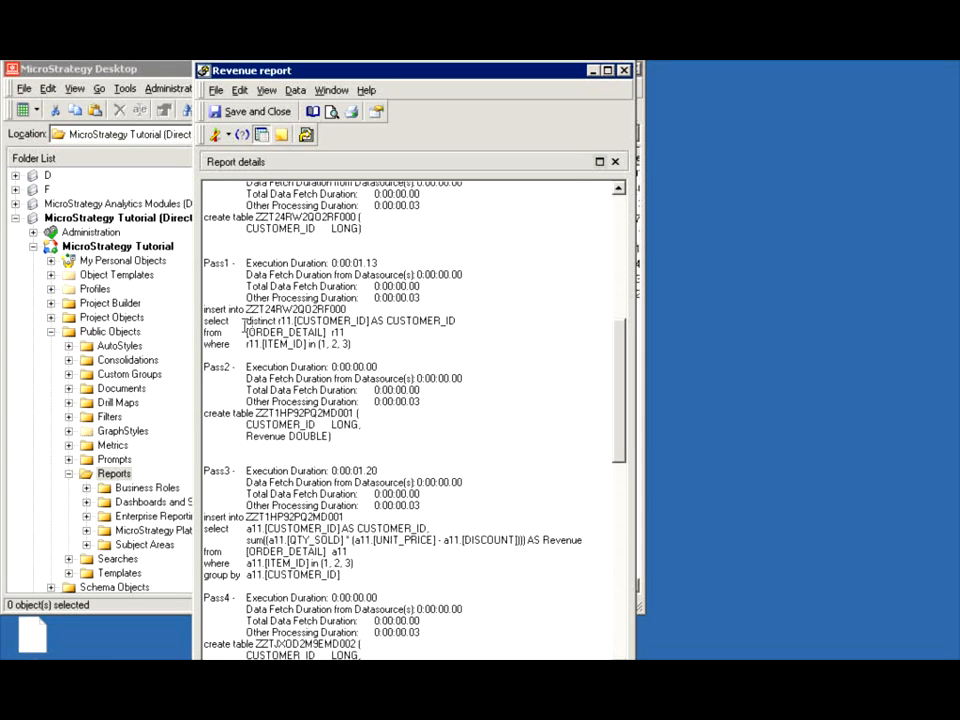
left_click_drag(247, 320, 363, 342)
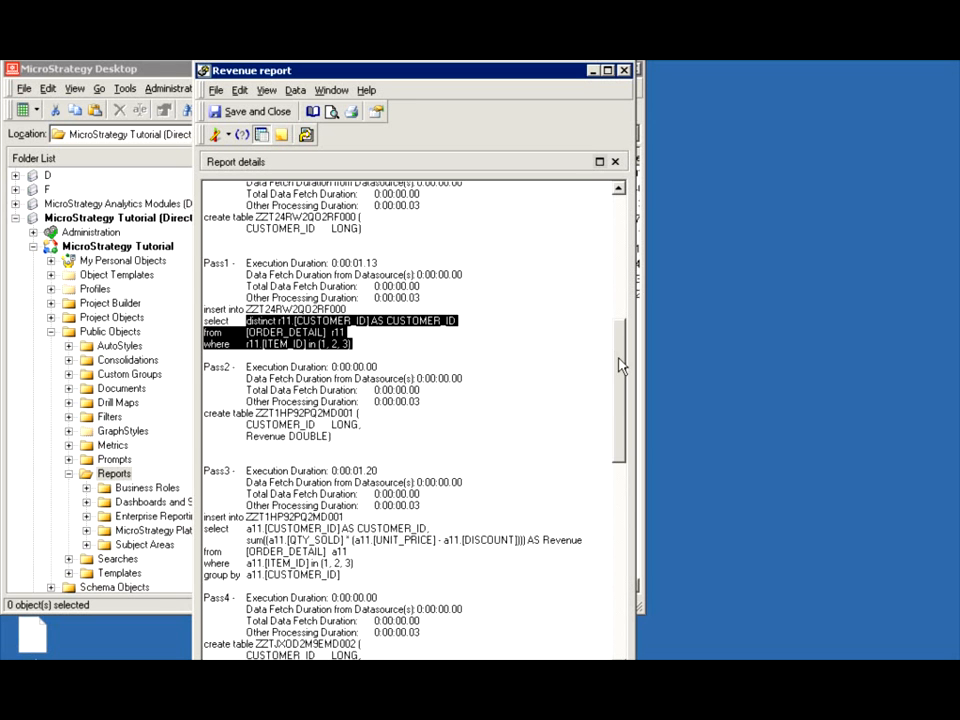
left_click_drag(621, 364, 624, 395)
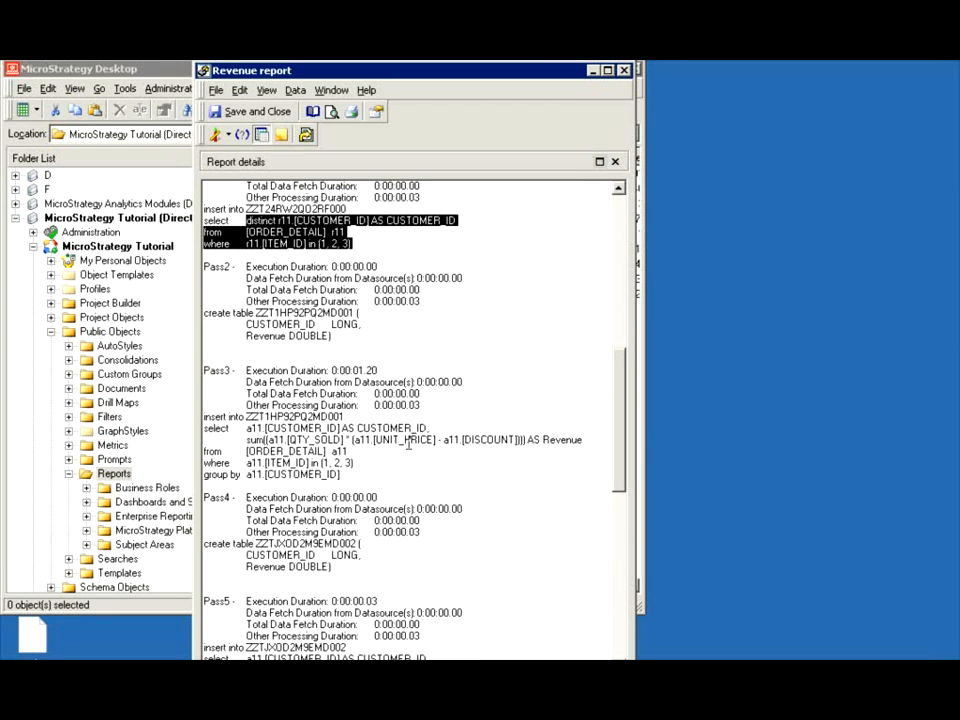
left_click_drag(243, 432, 424, 466)
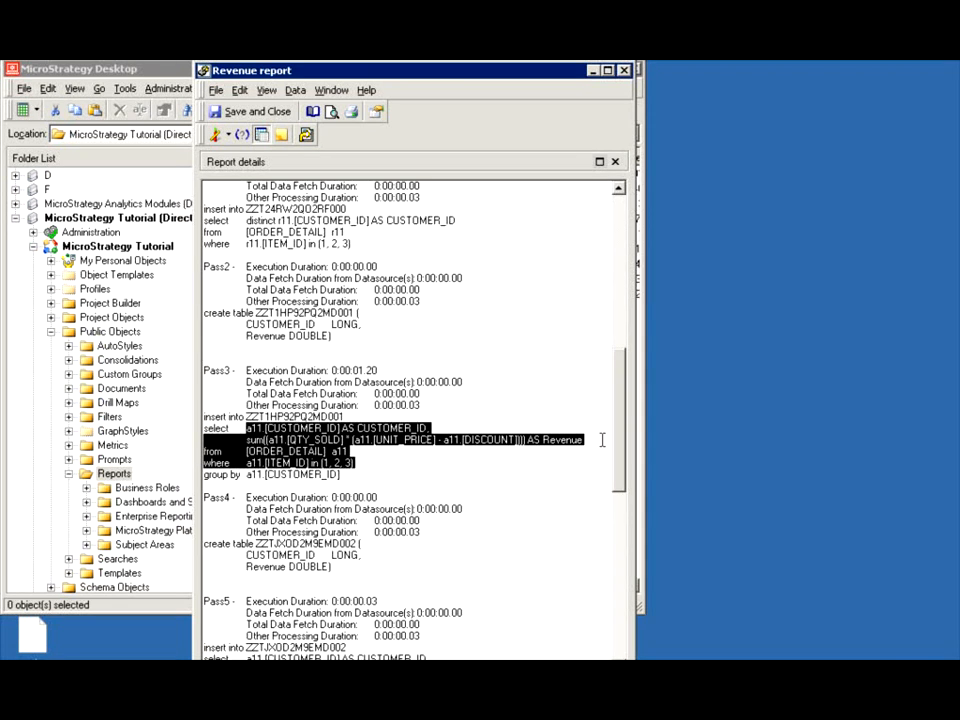
left_click_drag(619, 431, 621, 486)
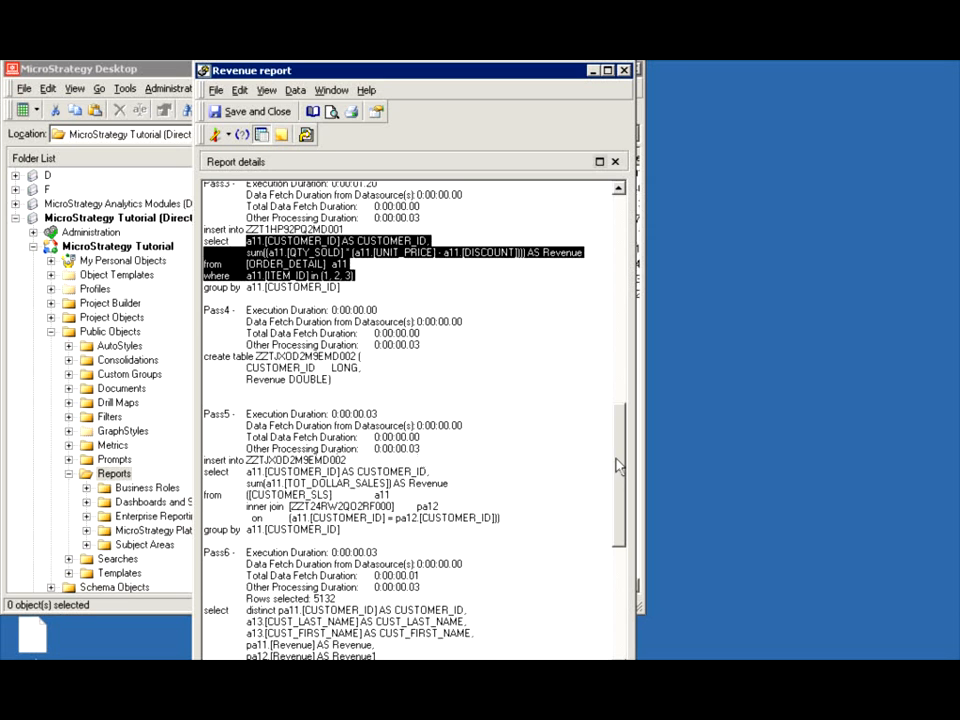
left_click_drag(618, 465, 617, 476)
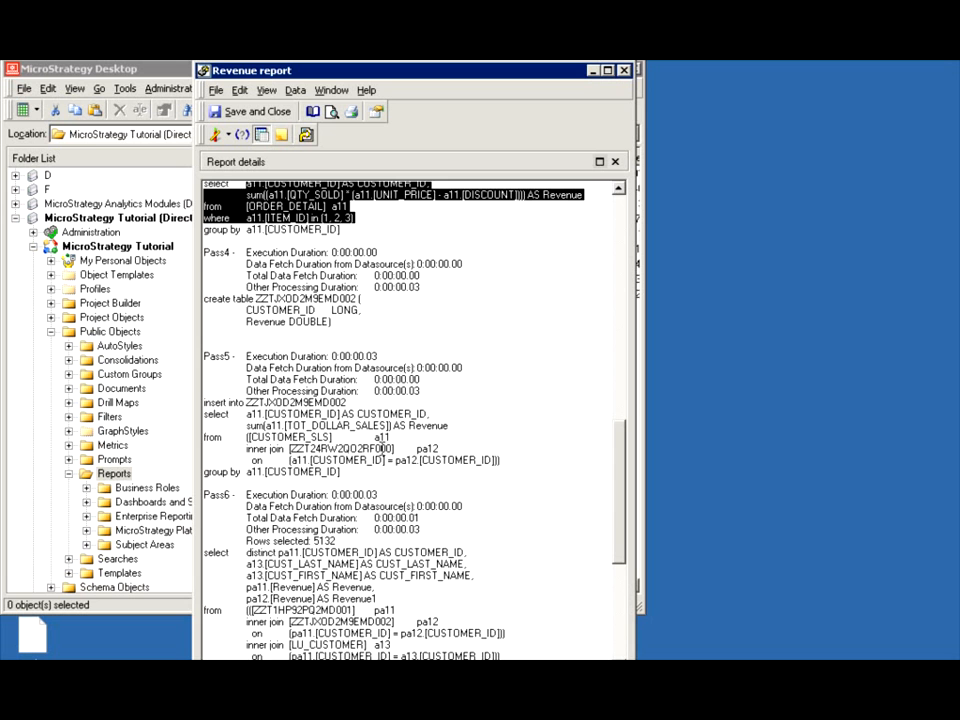
Compare the item conditions in the Pass1 and Pass3 SQL with the customer join in Pass5.
left_click_drag(619, 482, 423, 355)
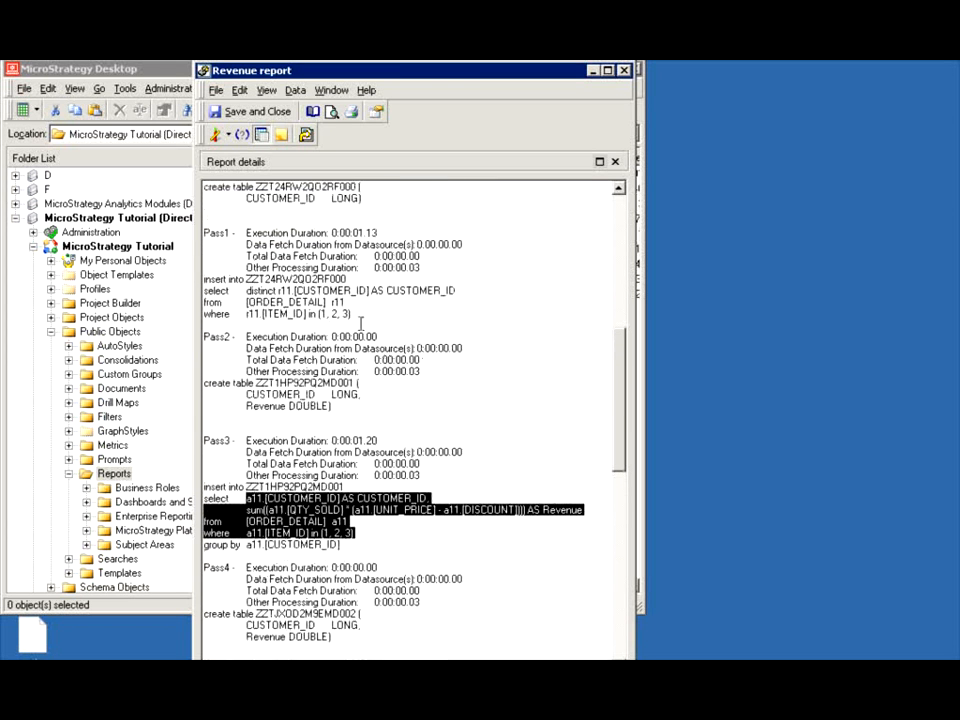
left_click_drag(352, 315, 197, 290)
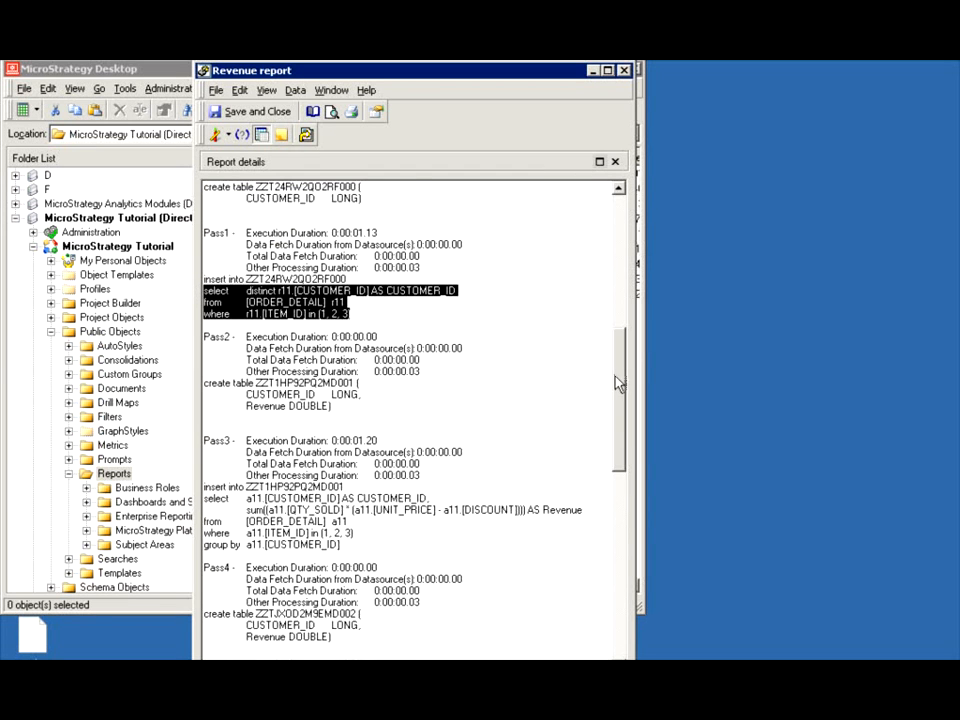
mouse_move(618, 383)
left_mouse_down()
mouse_move(628, 423)
mouse_move(627, 400)
left_mouse_up()
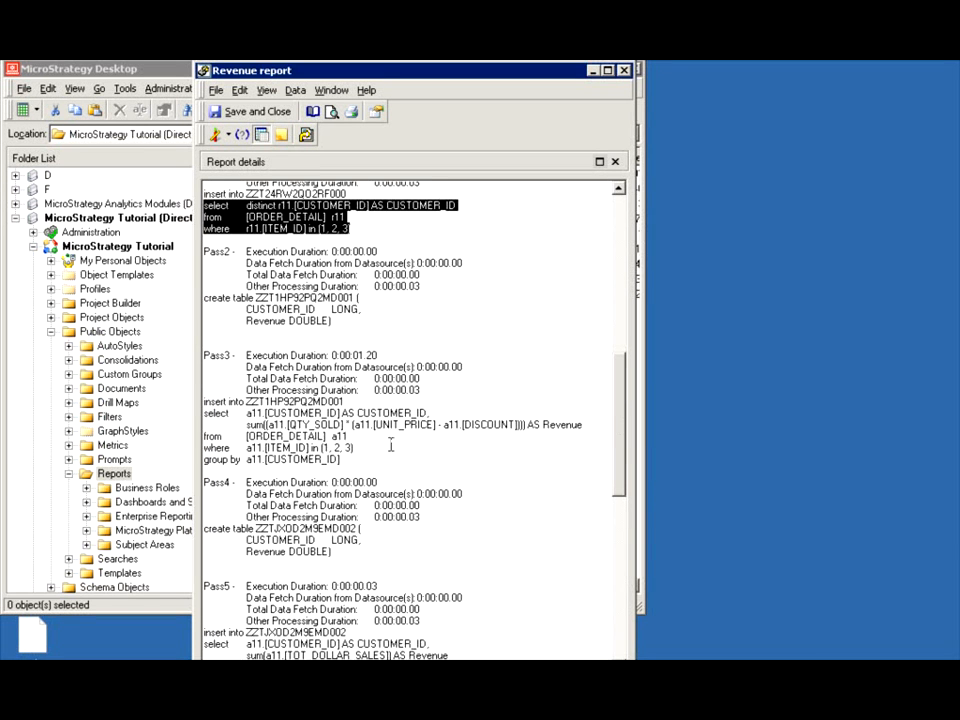
left_click_drag(354, 448, 304, 448)
left_click_drag(613, 441, 615, 481)
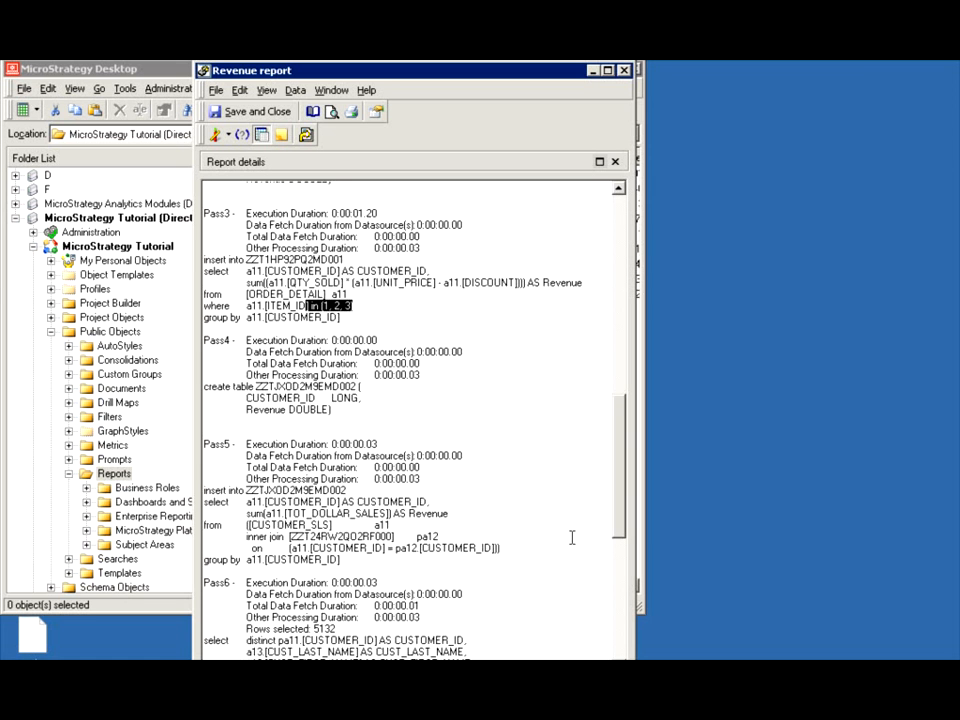
left_click_drag(624, 504, 620, 452)
left_click_drag(354, 256, 302, 256)
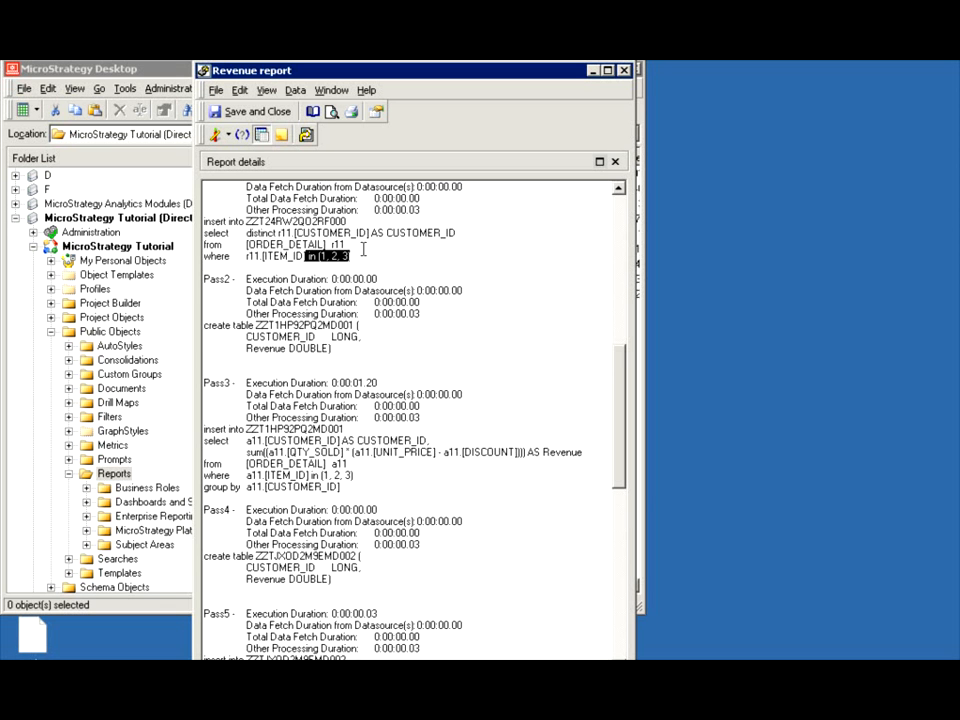
Return Revenue report to Grid View, then save and close it with both filter and template prompted.
left_click_drag(617, 373, 648, 470)
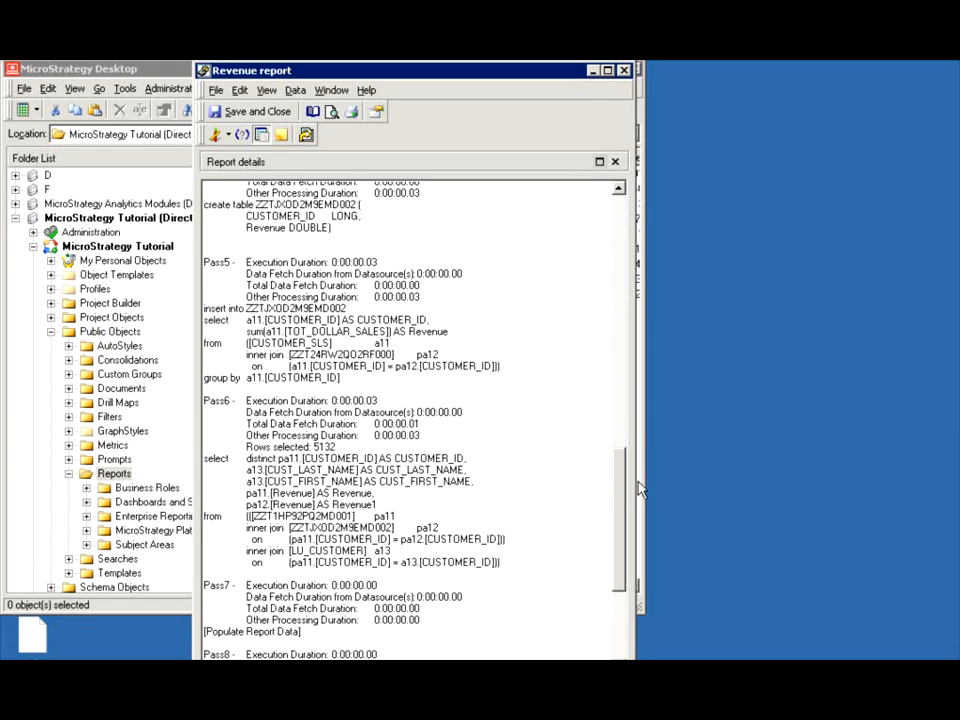
scroll(623, 485, "down", 2)
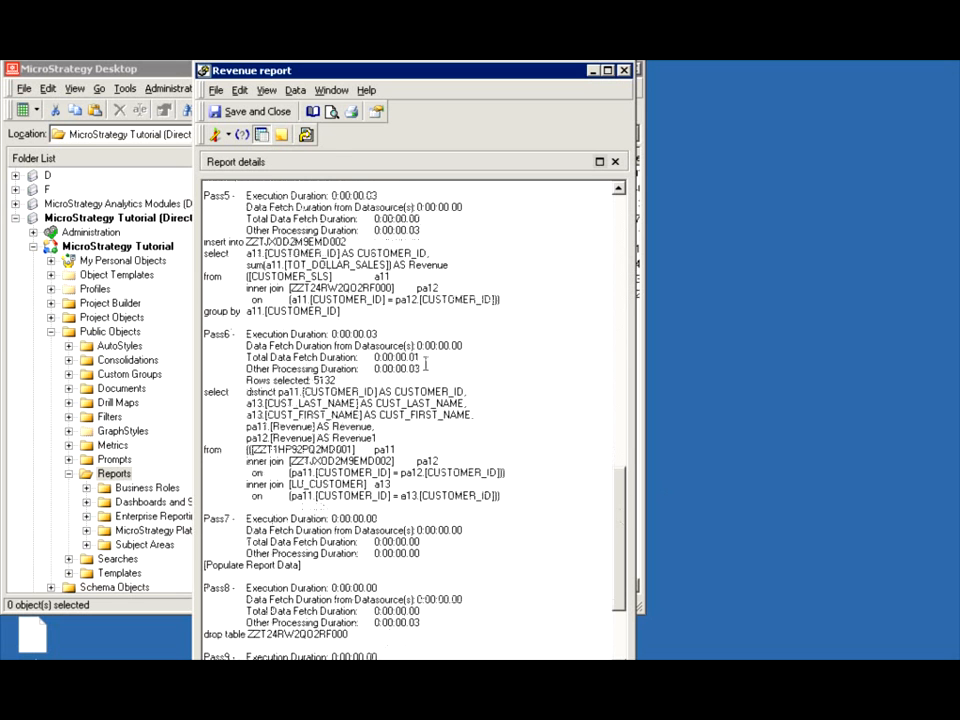
left_click(228, 134)
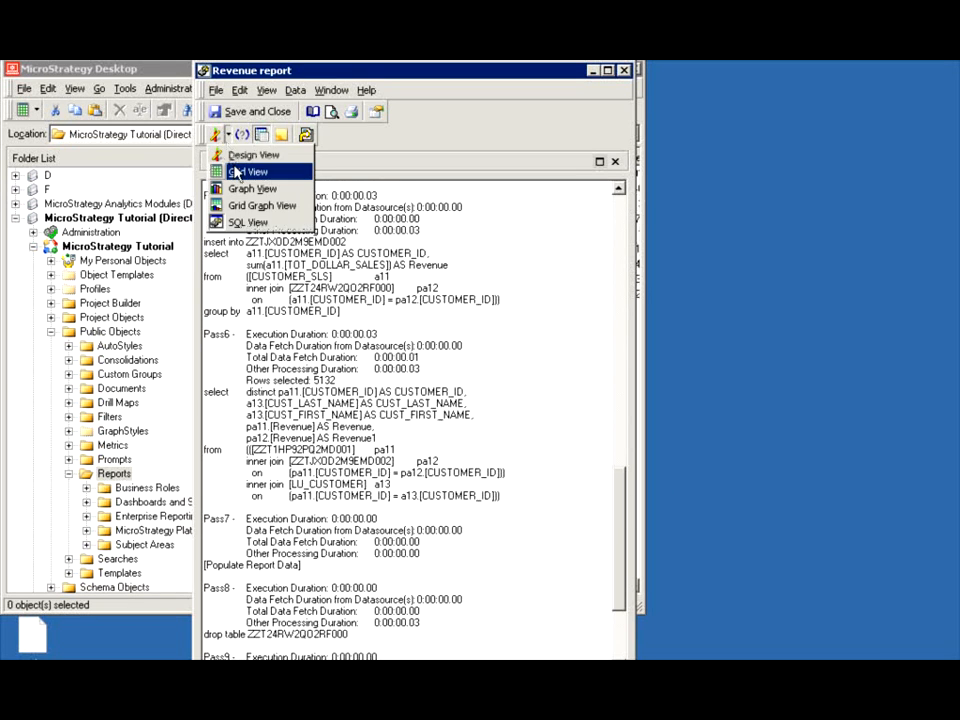
left_click(236, 166)
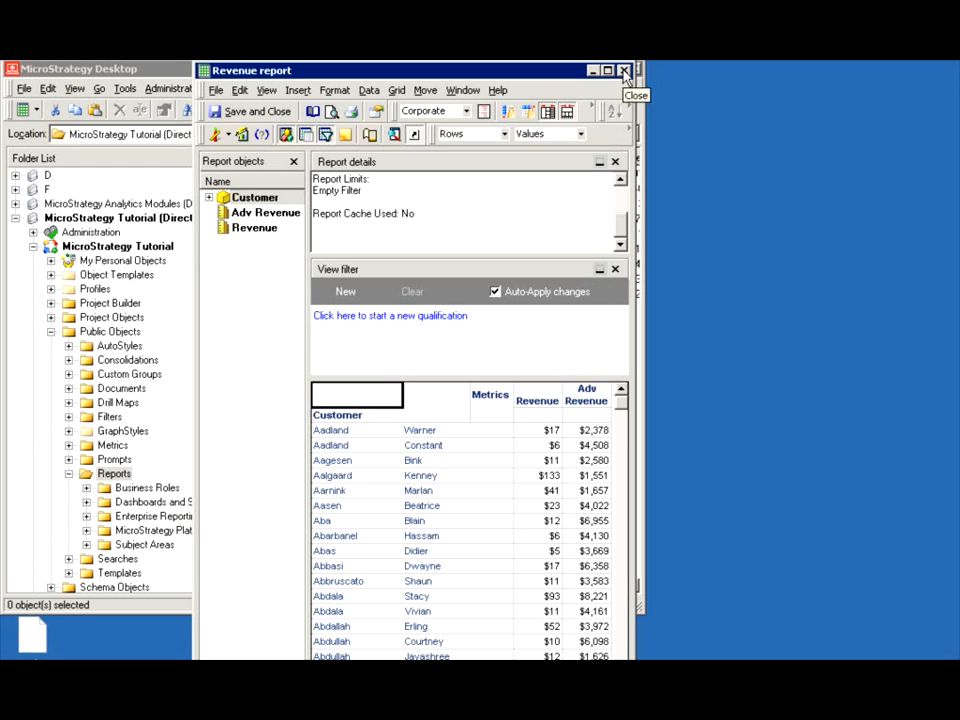
left_click(248, 111)
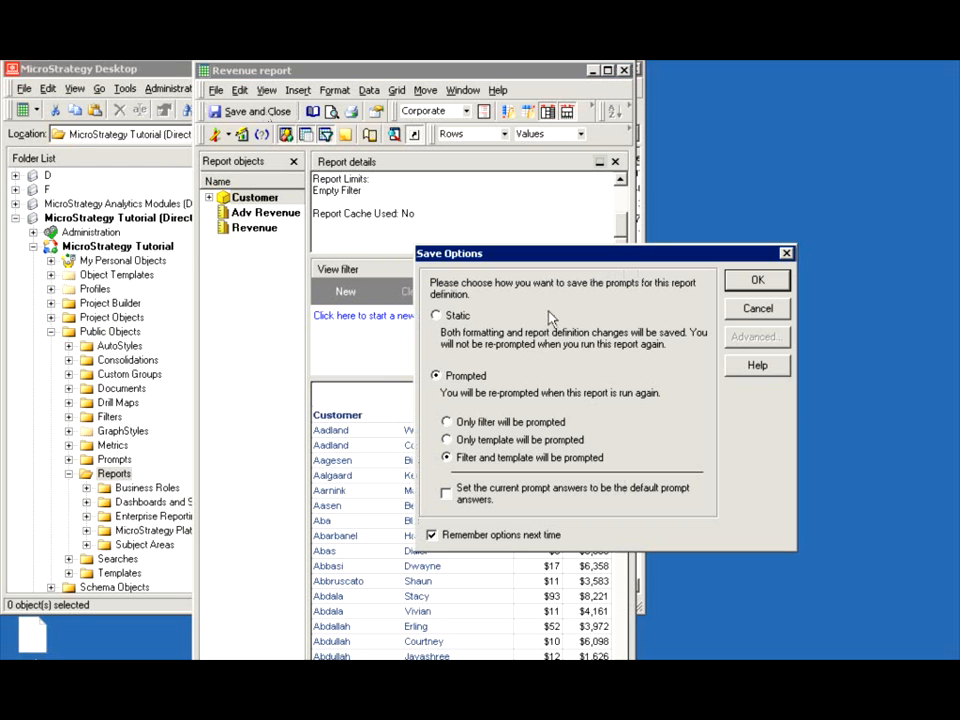
left_click(745, 285)
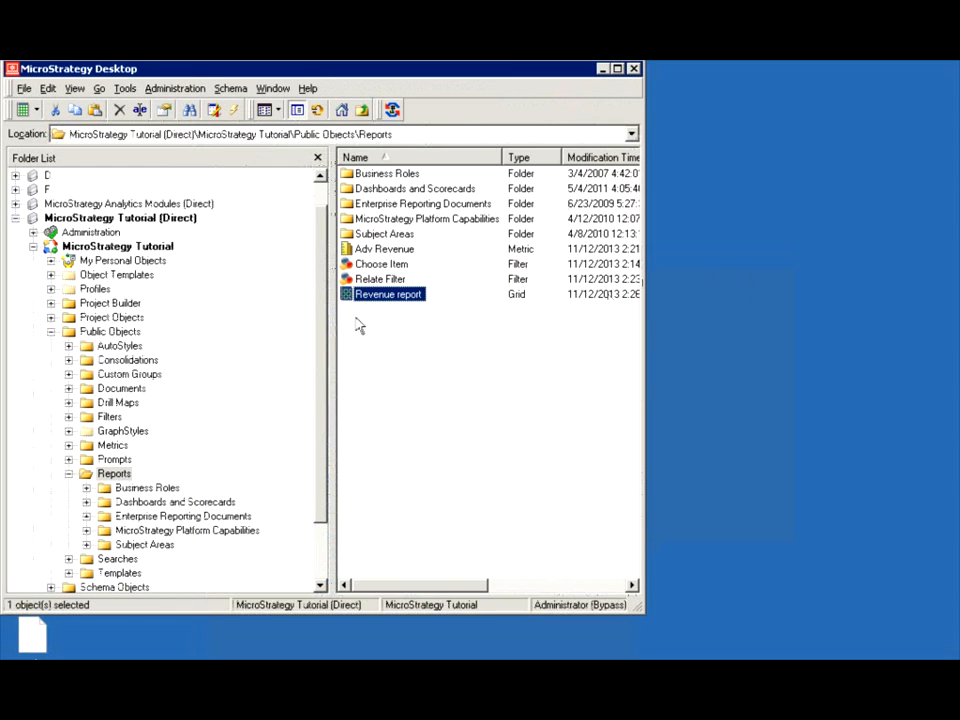
Create a blank report in the Reports folder and add the Customer attribute from the Customers attributes to its grid.
right_click(360, 334)
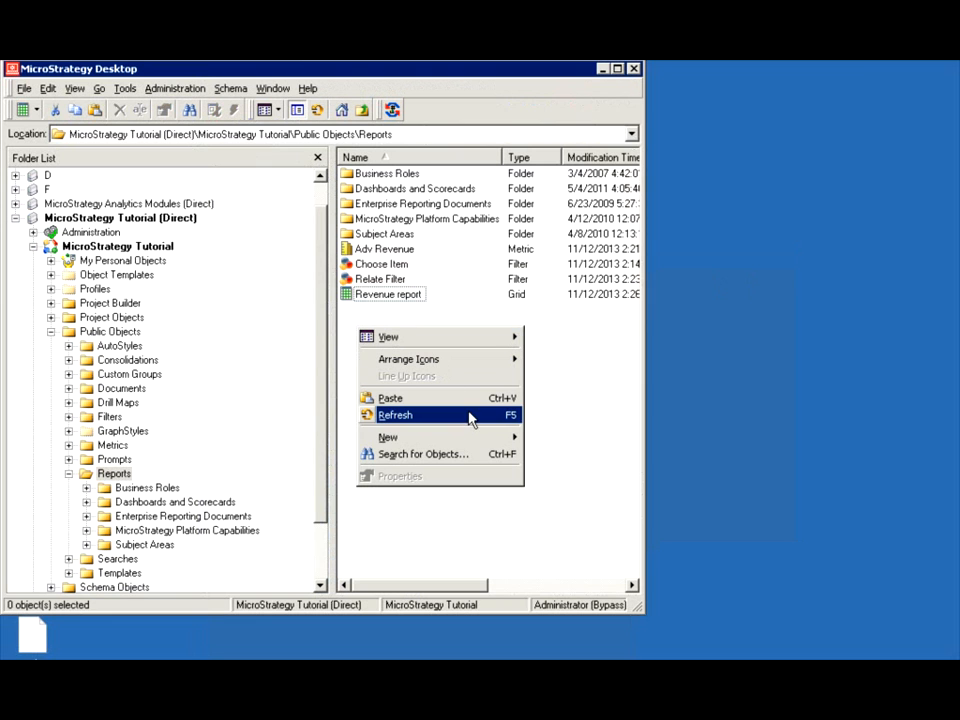
mouse_move(499, 437)
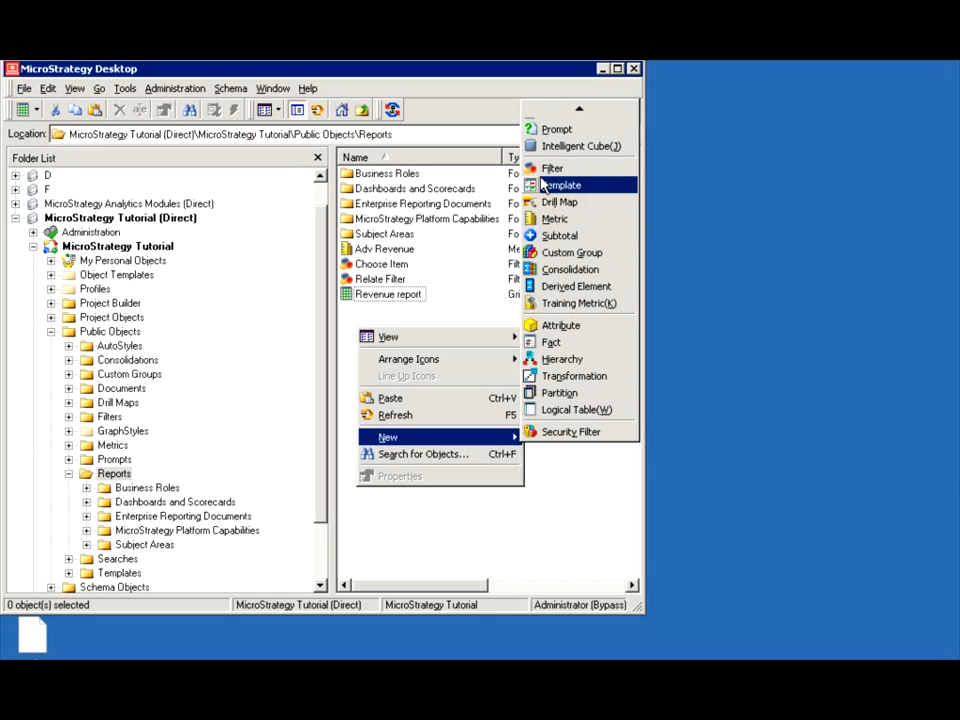
left_click(561, 150)
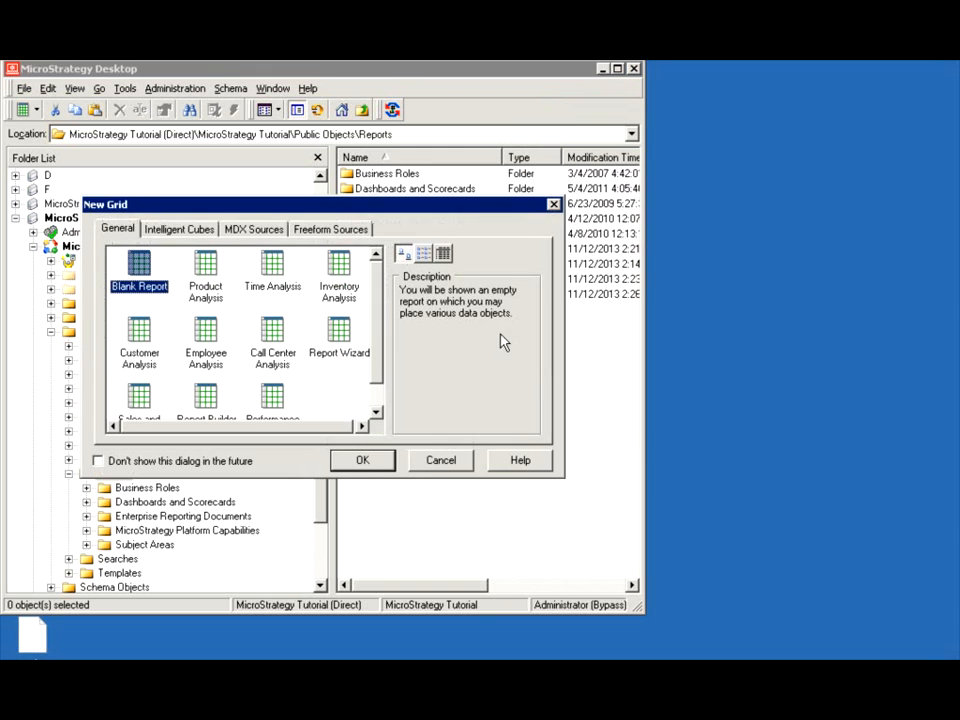
left_click(361, 459)
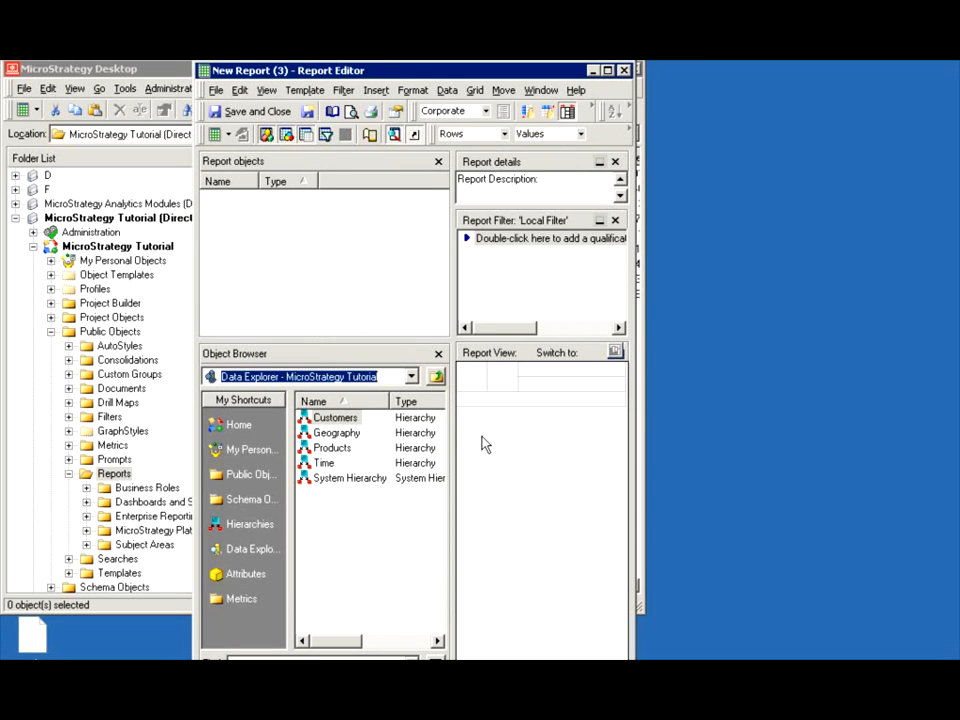
left_click(214, 577)
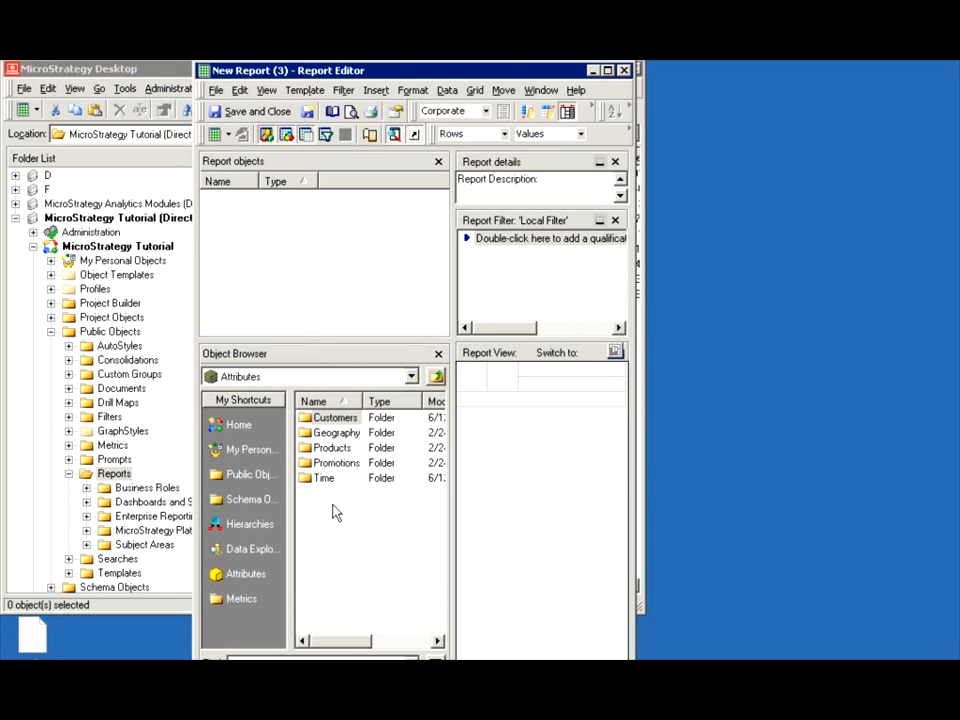
double_click(333, 418)
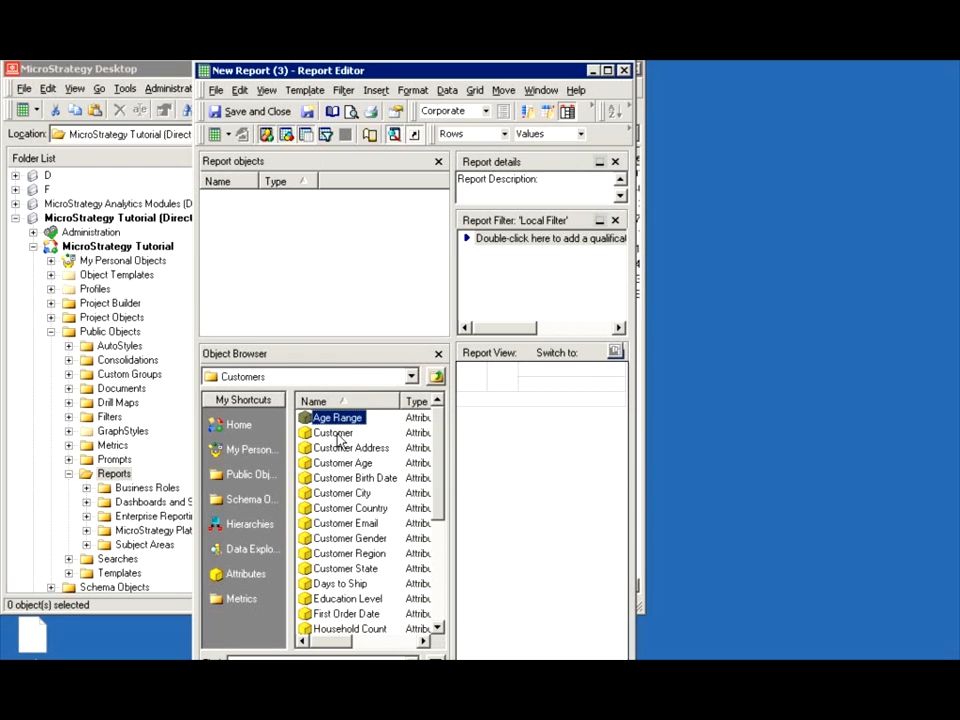
left_click(335, 434)
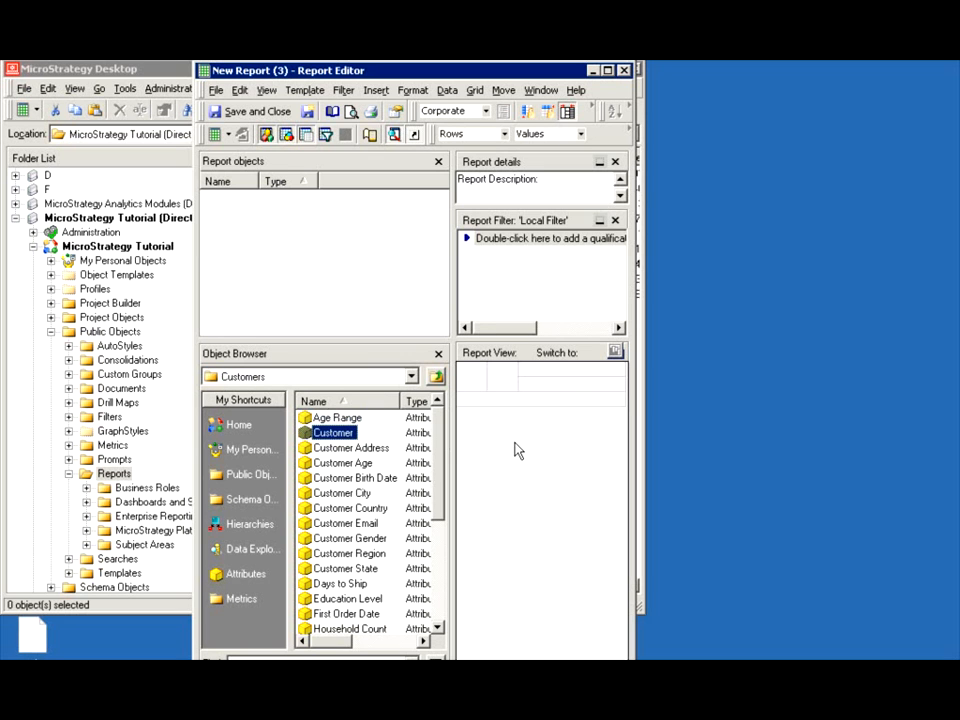
double_click(336, 432)
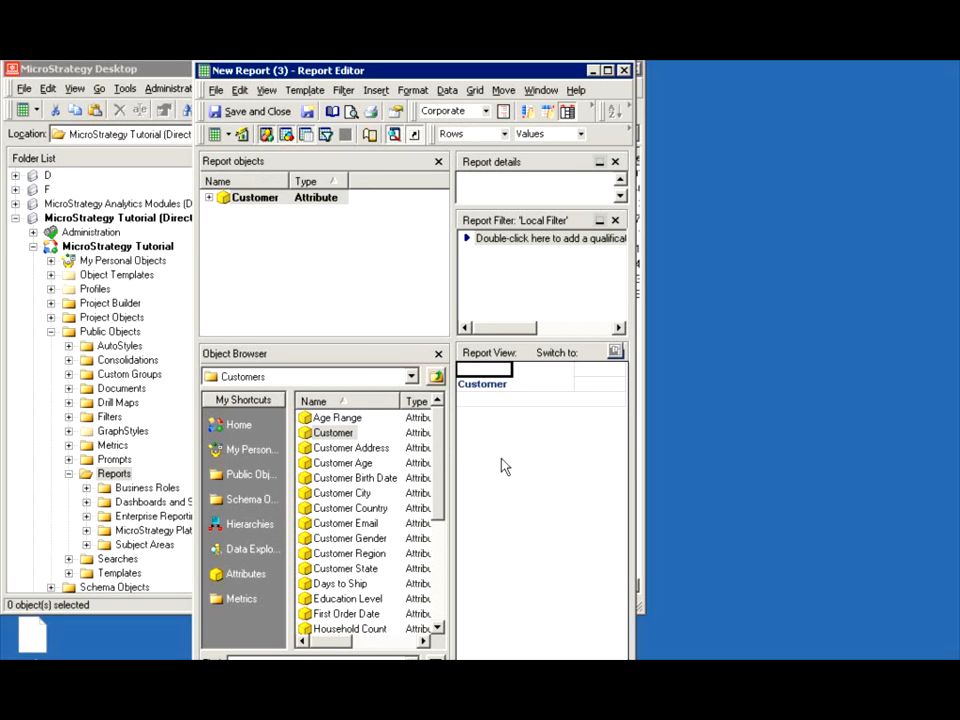
Add My Item selection Filter from the public Filters folder to the new report's filter.
left_click(250, 474)
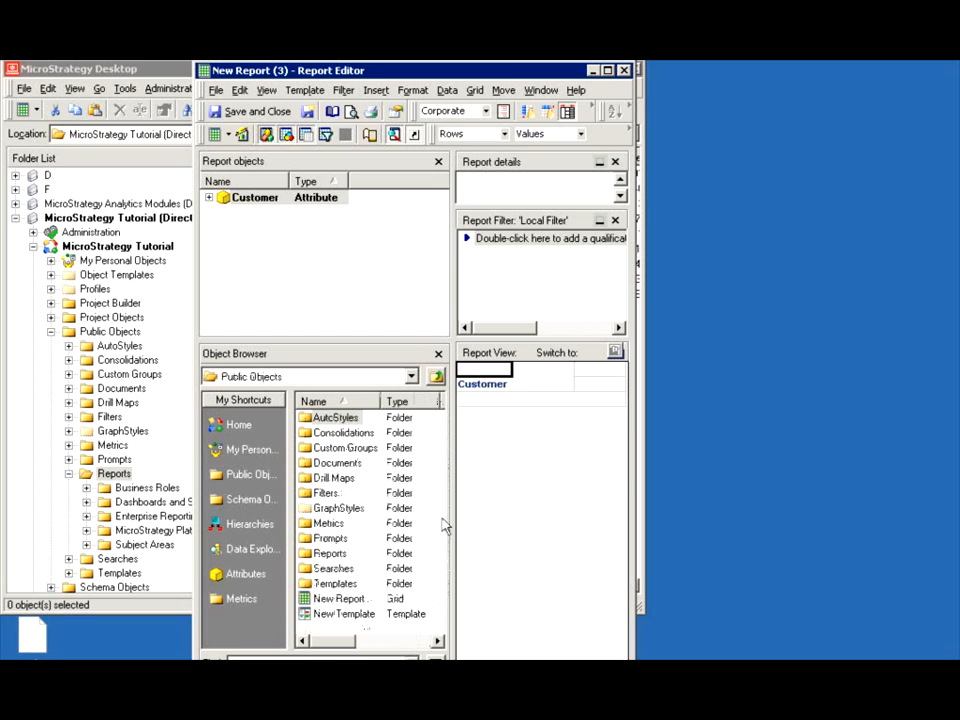
double_click(325, 493)
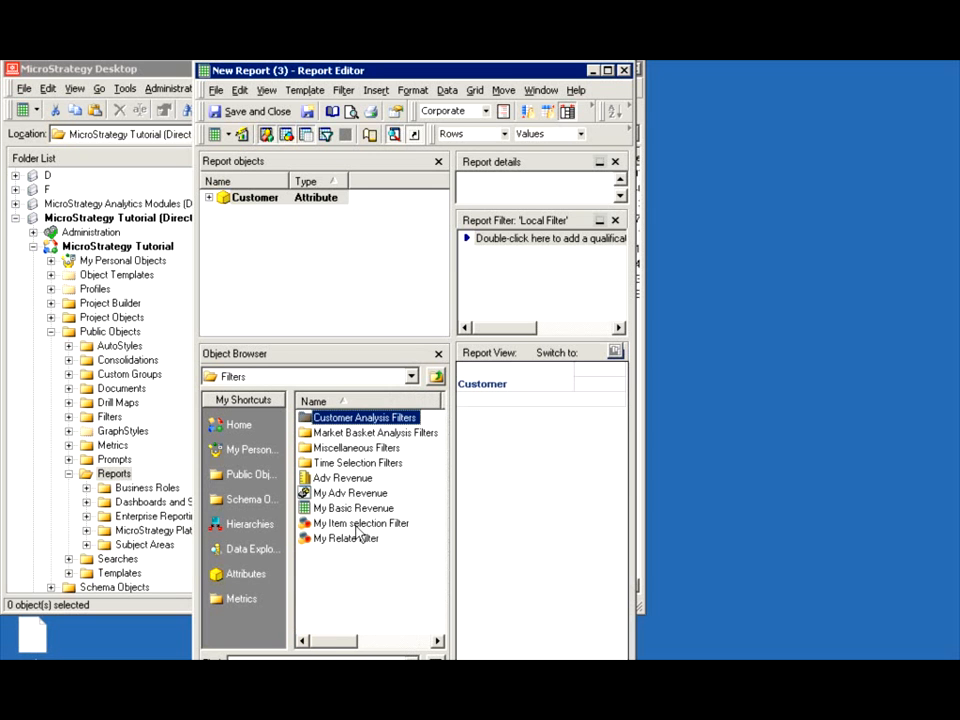
right_click(340, 524)
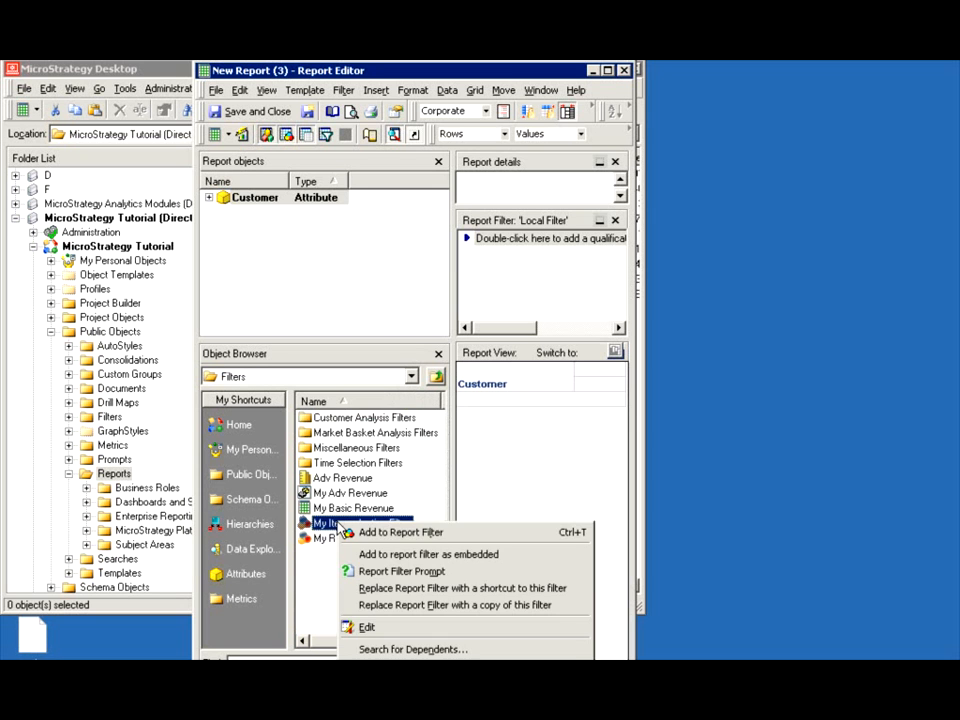
left_click(369, 530)
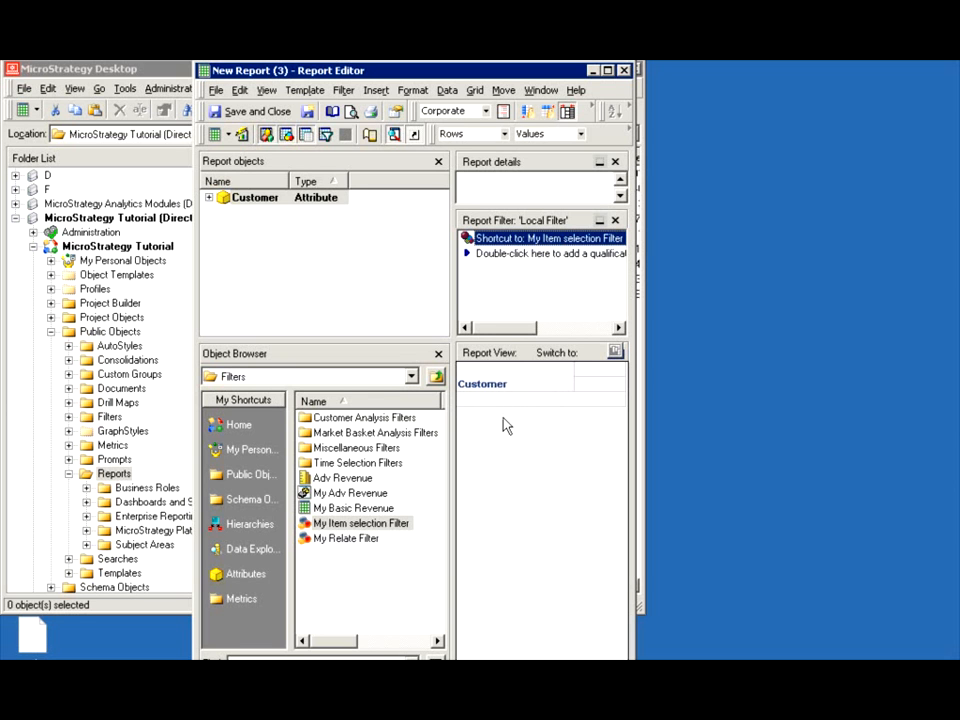
Add the Revenue metric from the public Sales Metrics folder to the report and move the metrics to the columns.
left_click(212, 474)
double_click(333, 553)
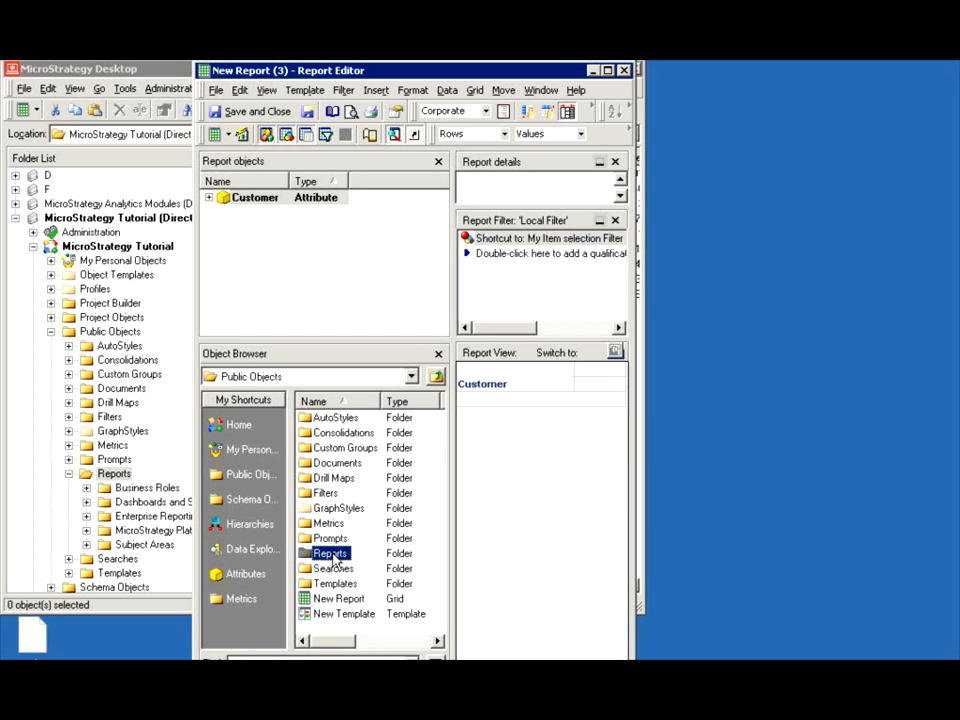
left_click(248, 484)
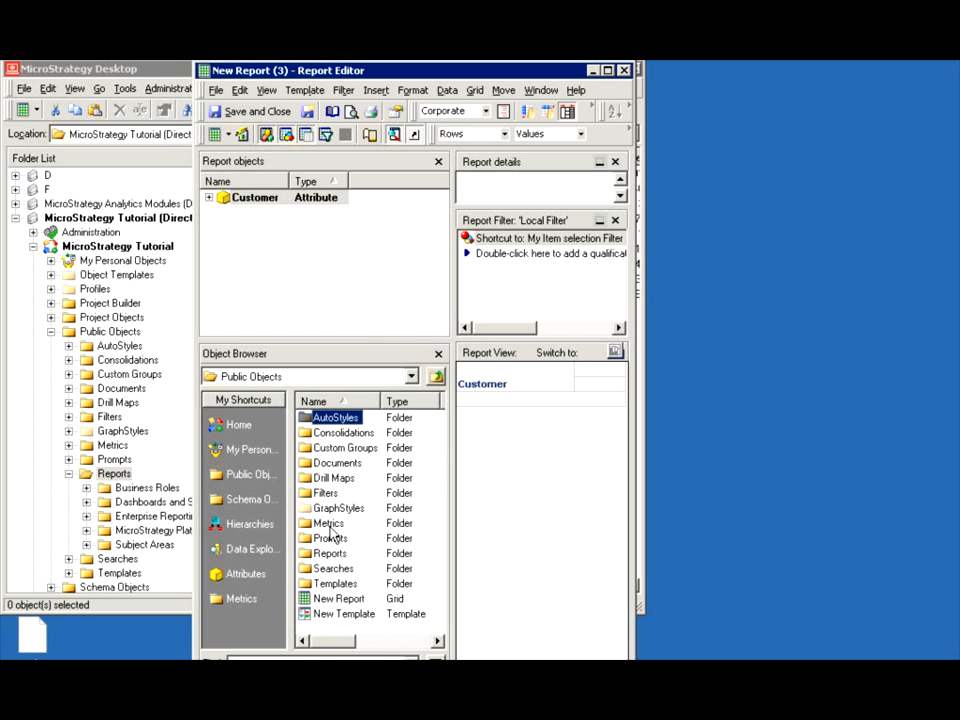
double_click(330, 521)
double_click(340, 493)
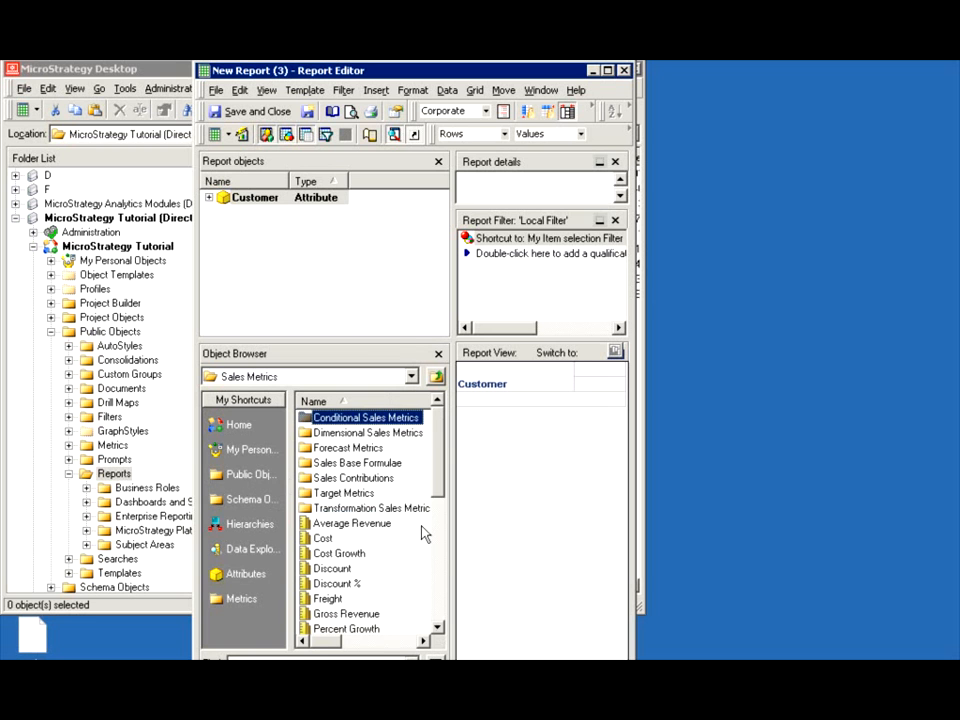
scroll(438, 548, "down", 6)
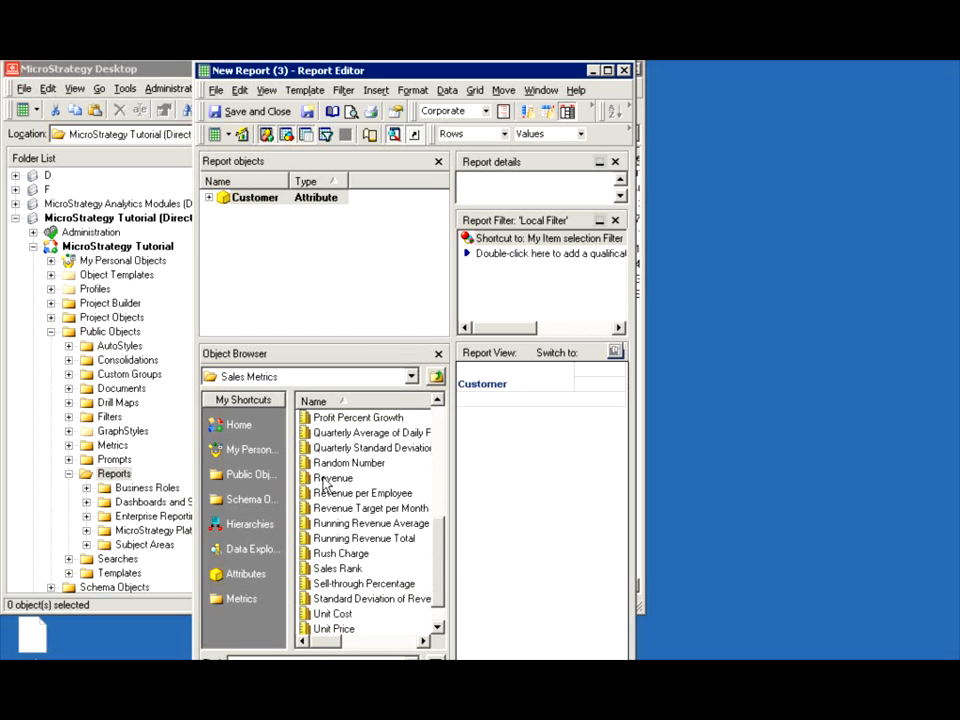
right_click(325, 482)
left_click(345, 488)
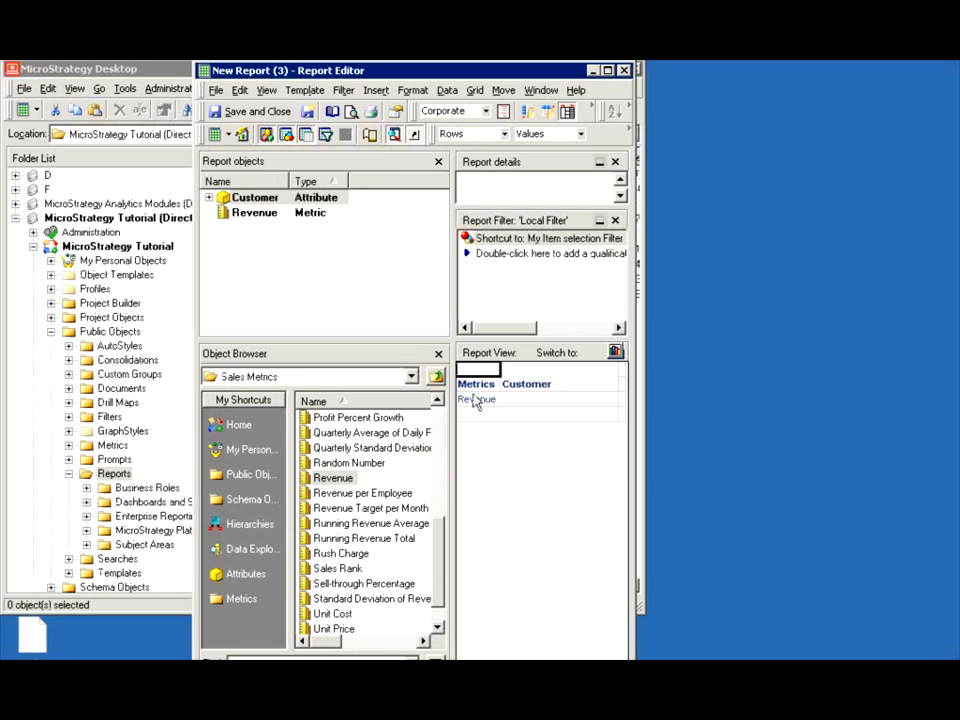
right_click(474, 386)
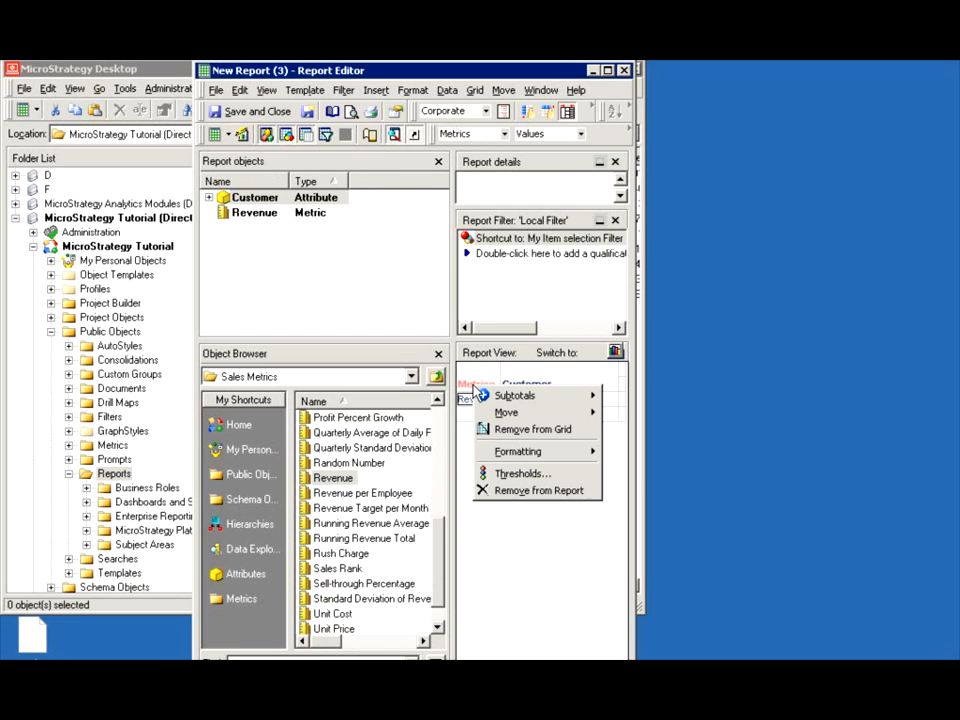
left_click(607, 413)
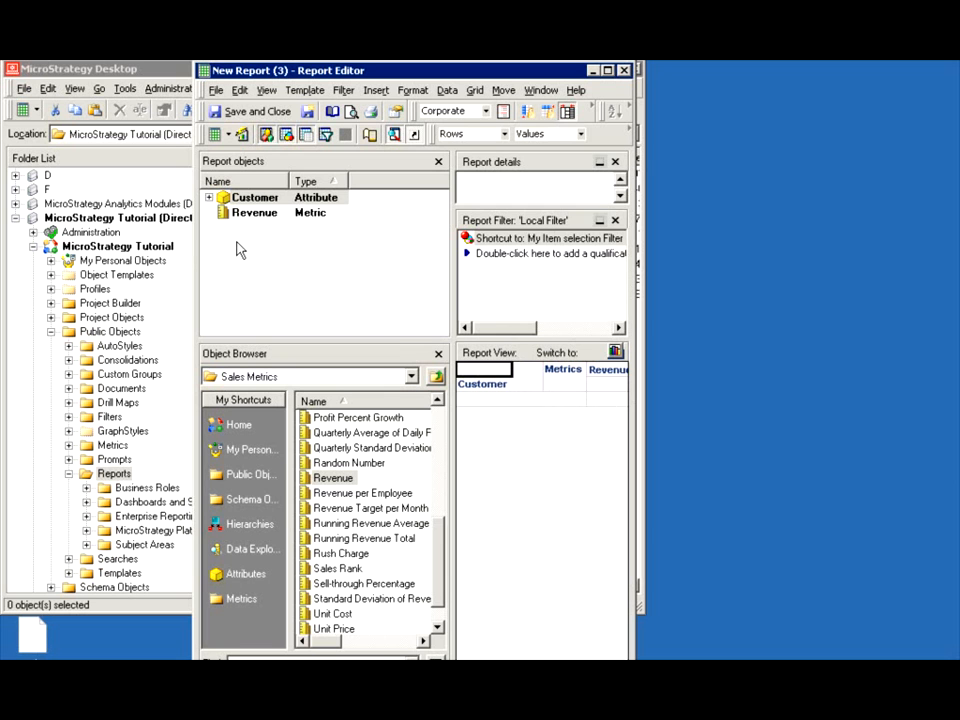
Run the new report in SQL View with the items 100 Places to Go While Still Young at Heart, Art As Experience and The Painted Word.
left_click(227, 134)
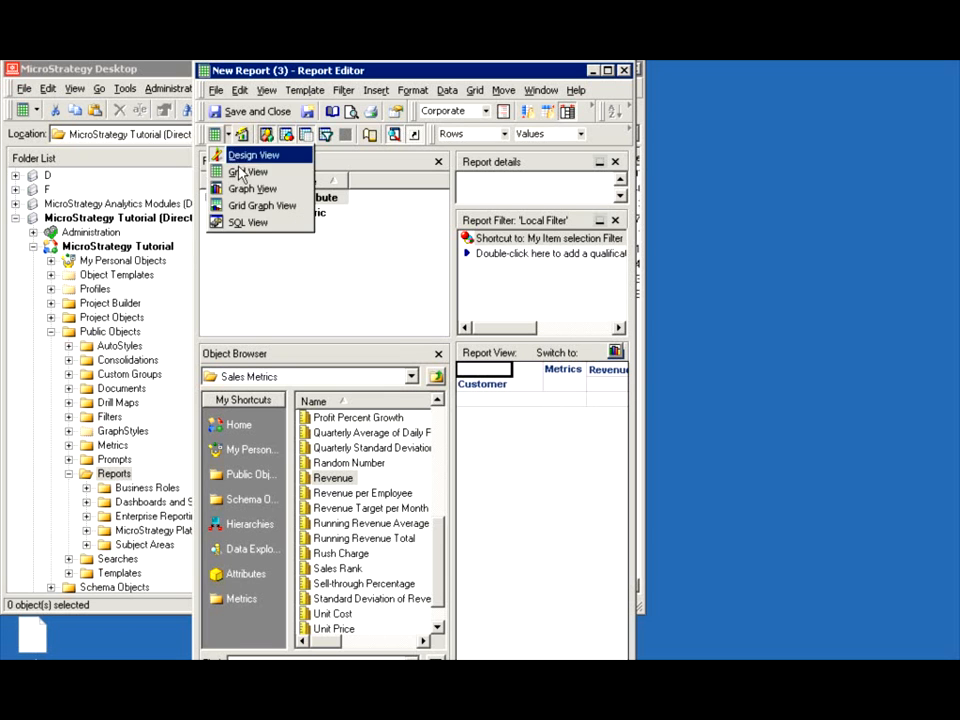
left_click(250, 222)
left_click(613, 378)
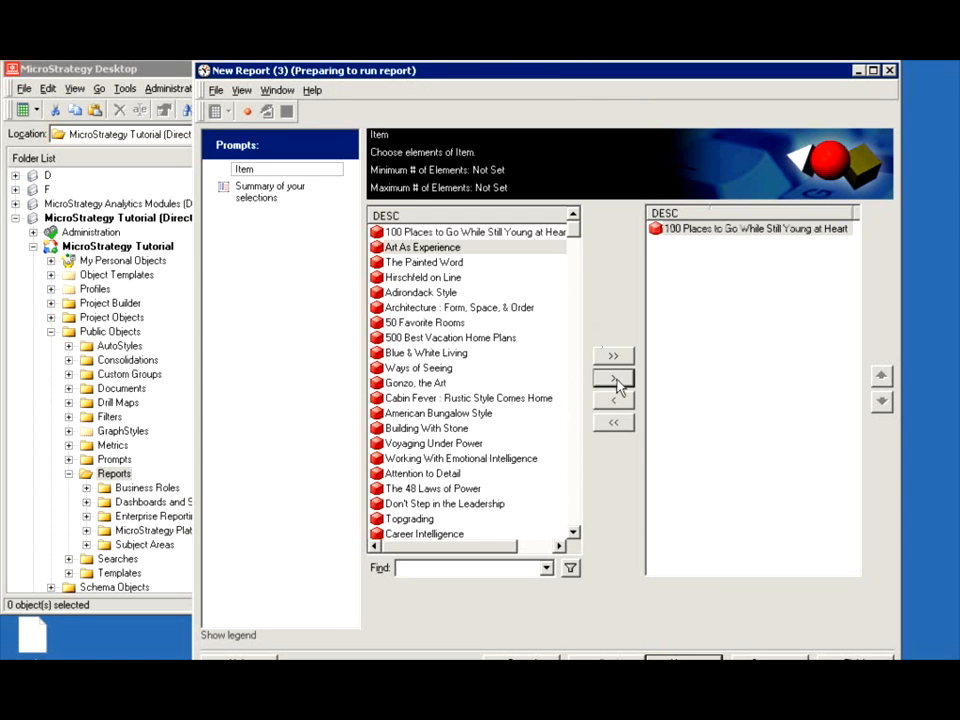
left_click(613, 378)
left_click(613, 378)
left_click(838, 658)
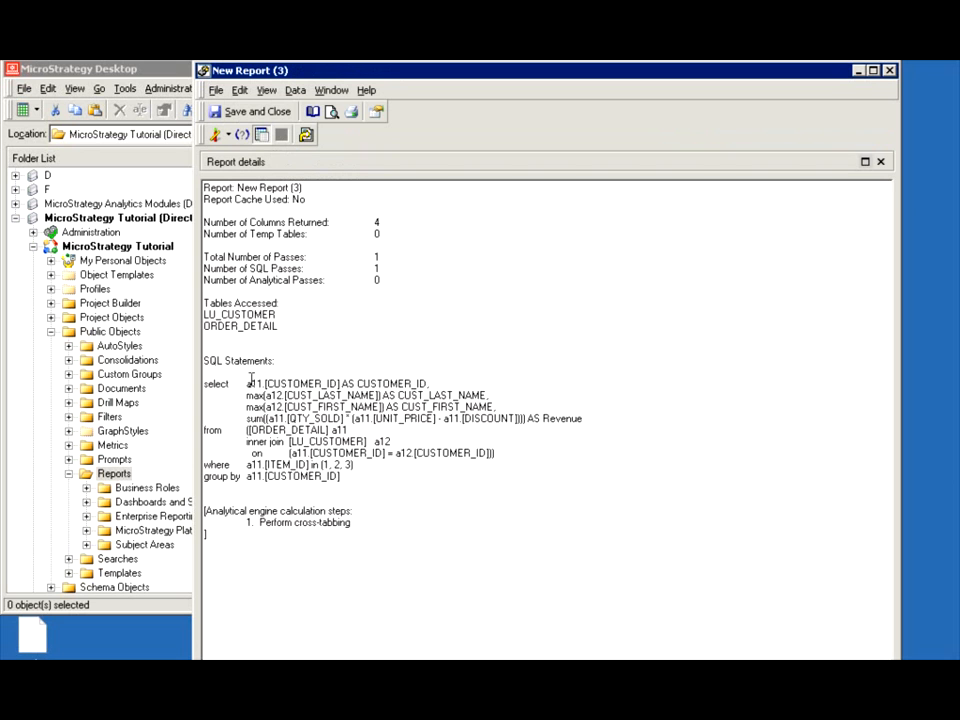
Examine the new report's SQL for its revenue calculation, customer columns and item condition.
left_click_drag(353, 465, 266, 465)
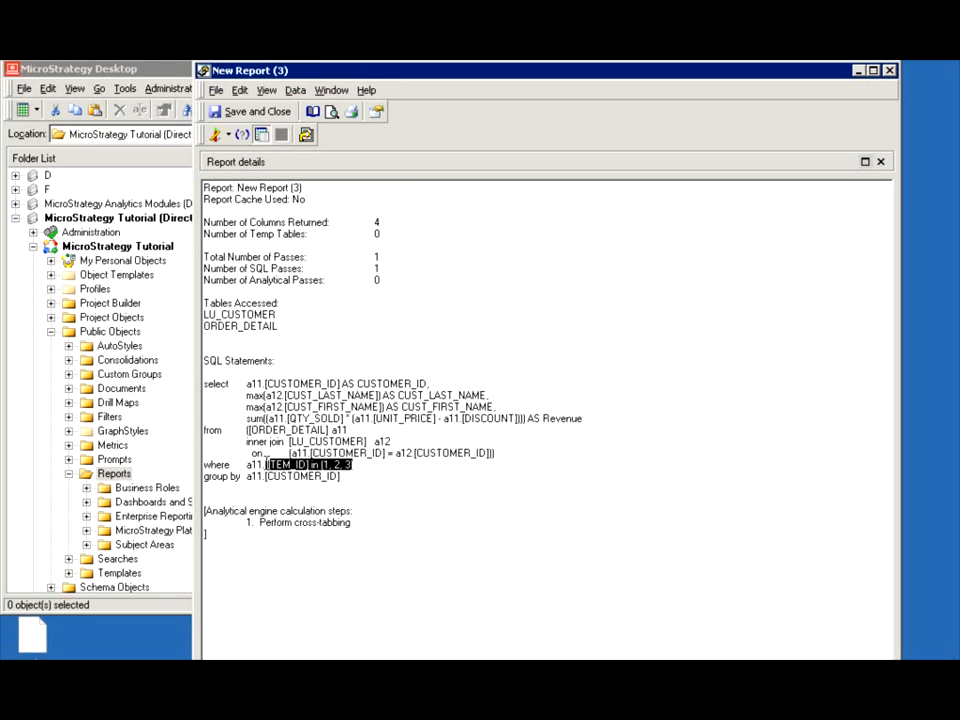
left_click_drag(265, 418, 344, 418)
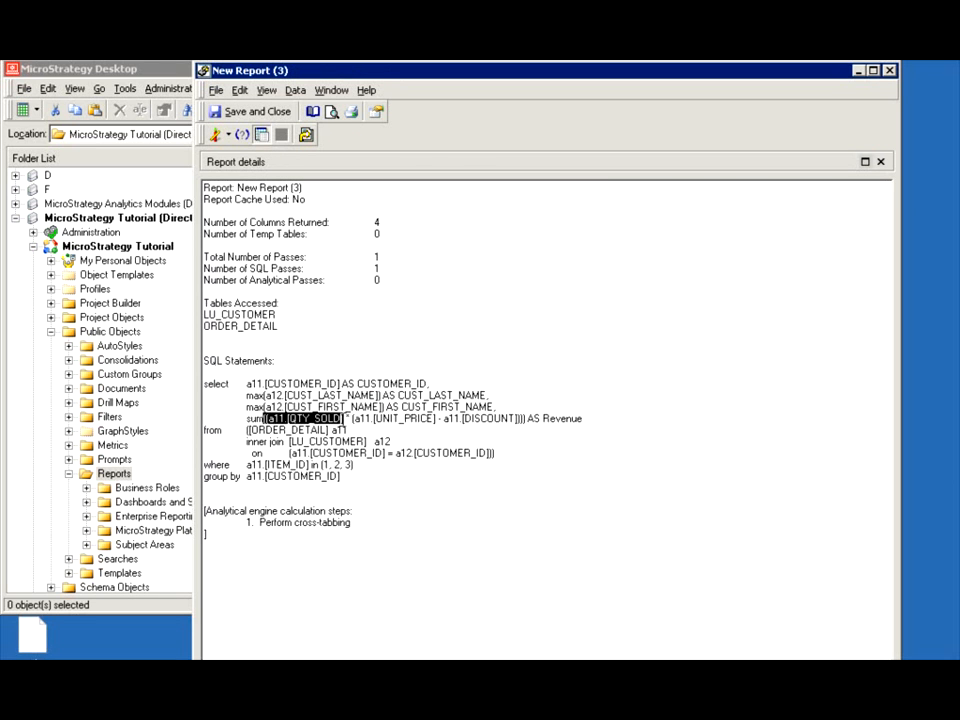
left_click(544, 420)
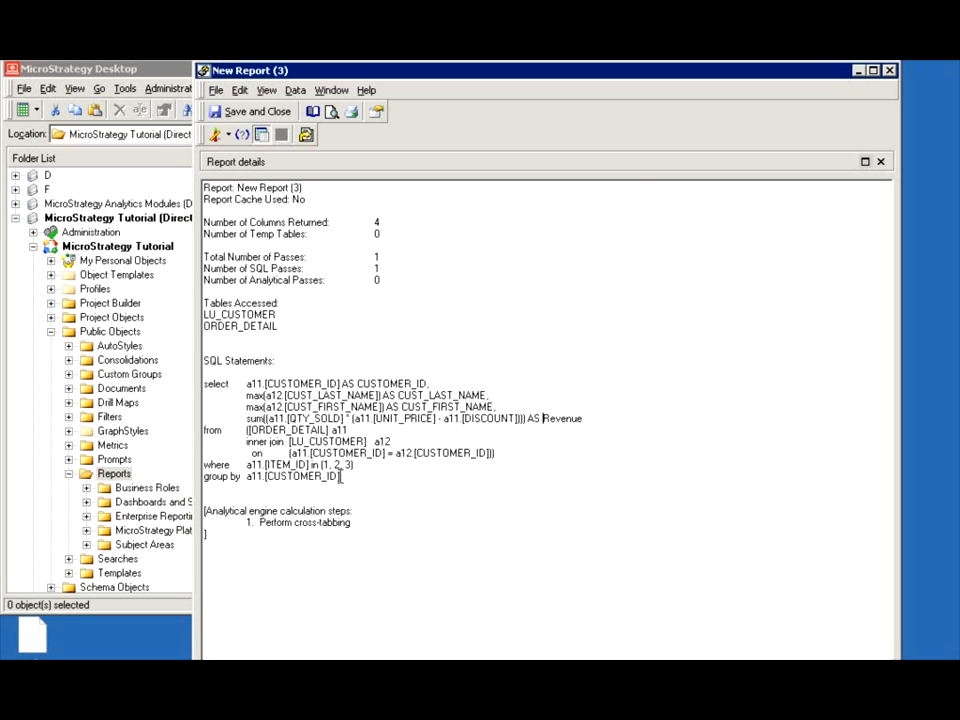
left_click(132, 70)
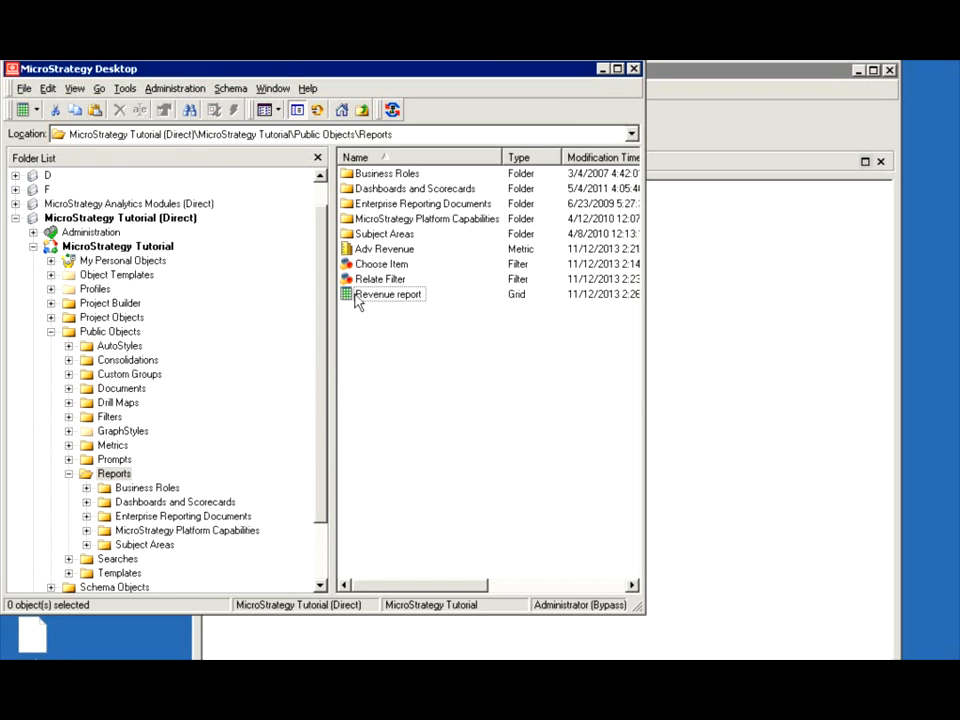
left_click(740, 396)
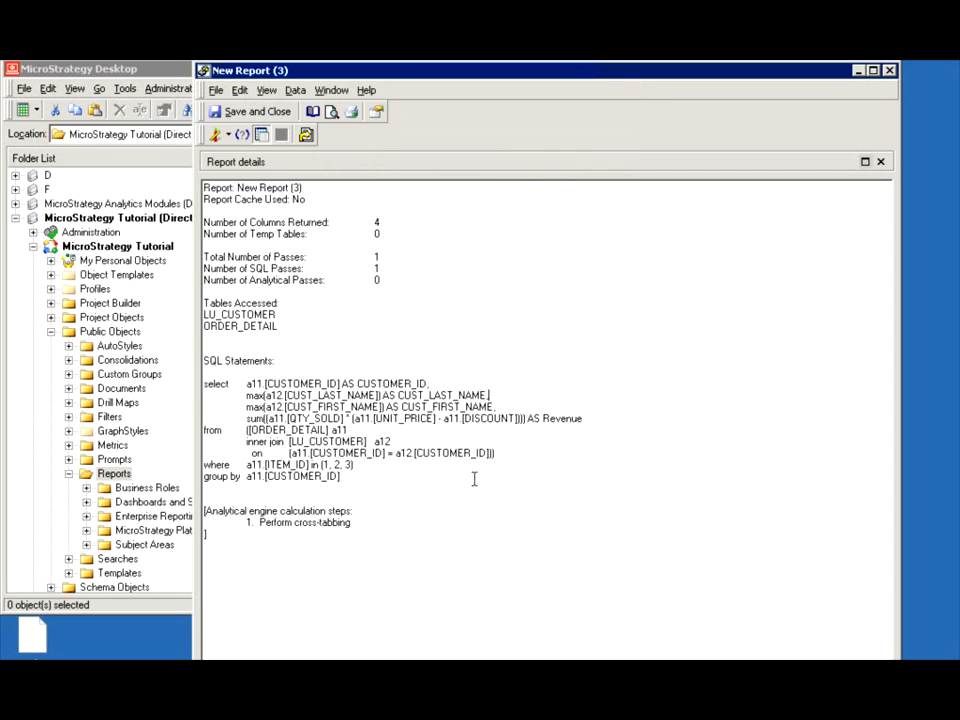
left_click_drag(342, 476, 203, 384)
left_click(251, 402)
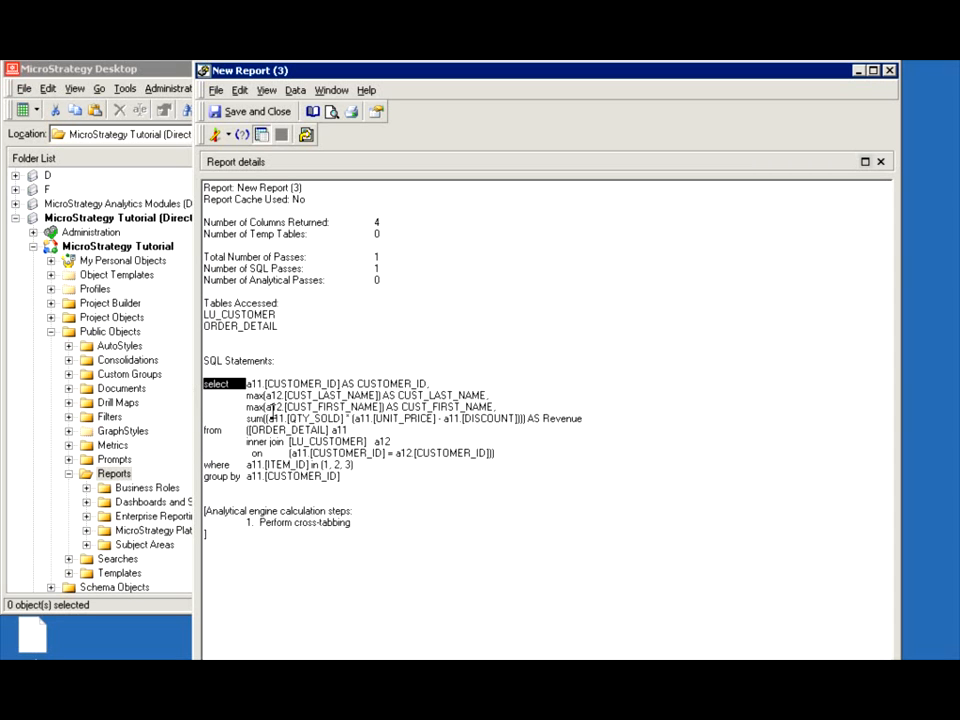
left_click_drag(248, 418, 513, 407)
left_click_drag(354, 466, 258, 465)
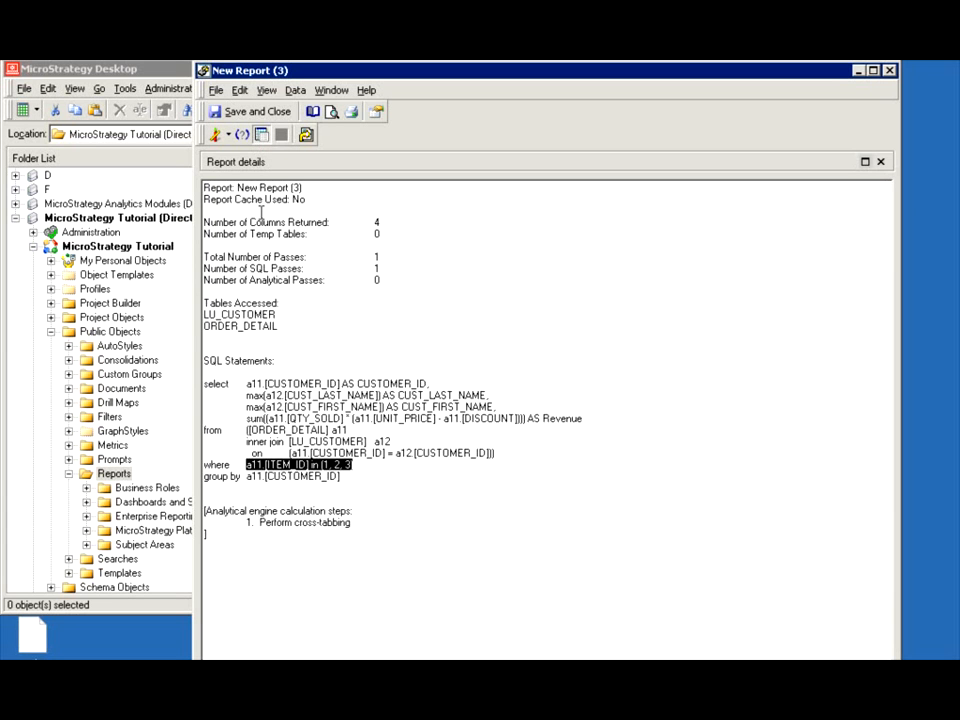
Save the new report as my inter report in the Reports folder with filter and template prompted, and close it.
left_click(216, 91)
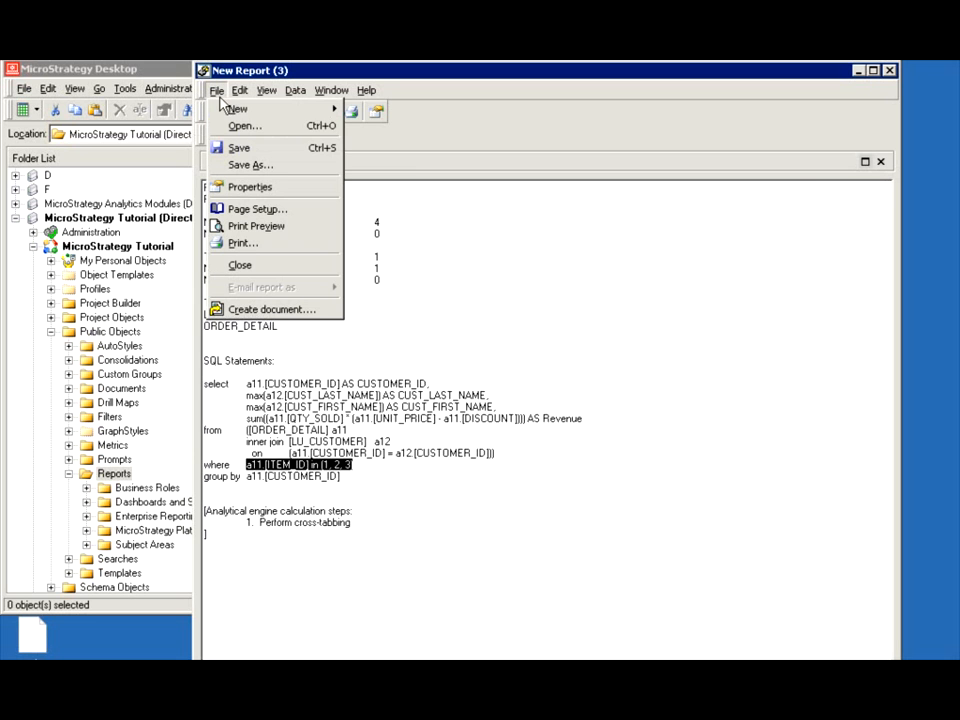
left_click(248, 150)
type("m")
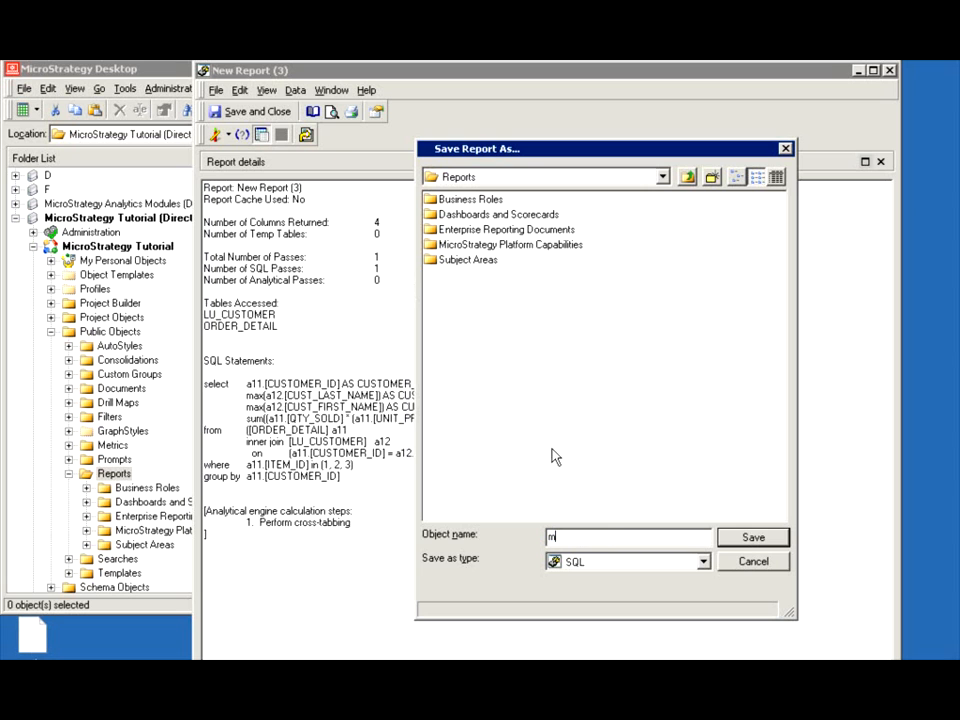
type("y inter report")
left_click(754, 537)
left_click(750, 280)
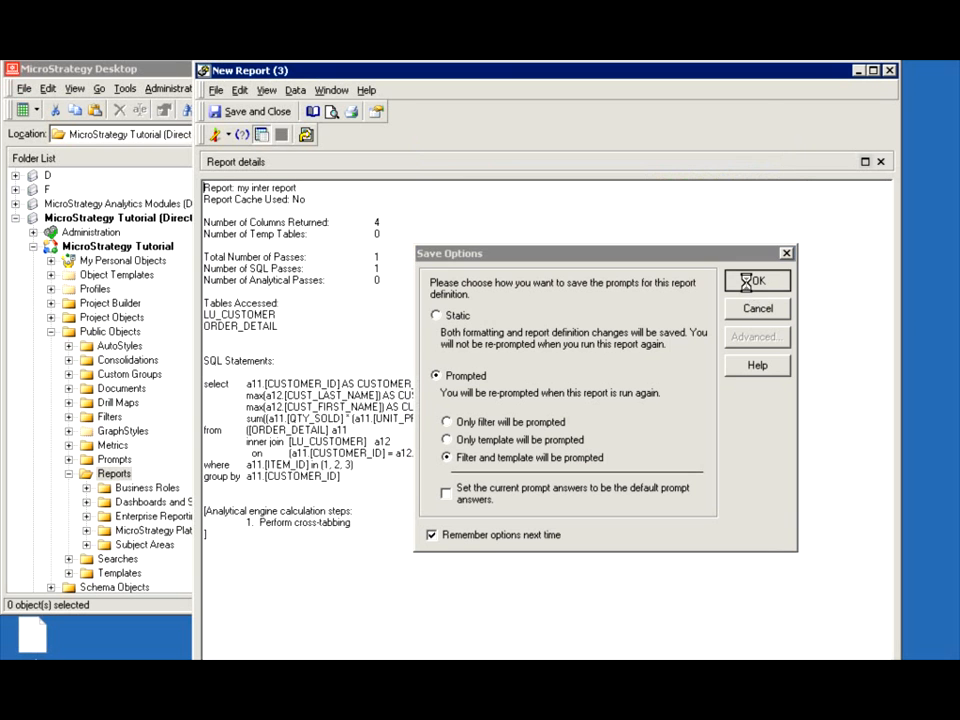
left_click(889, 70)
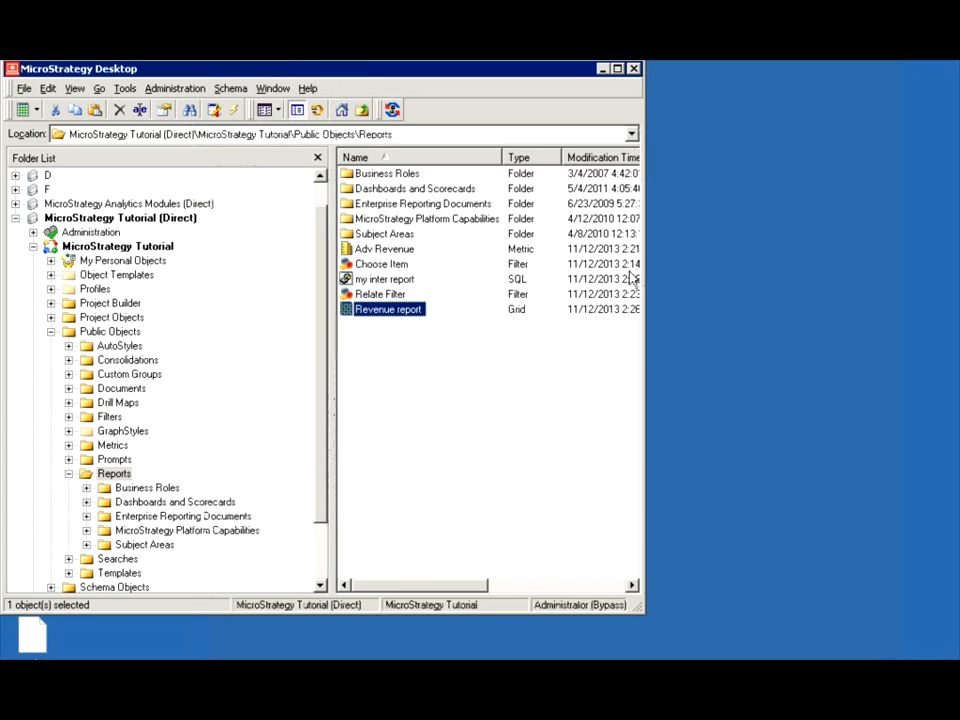
Create an empty filter in the Reports folder and add a Shortcut to a Report qualification to it.
right_click(367, 329)
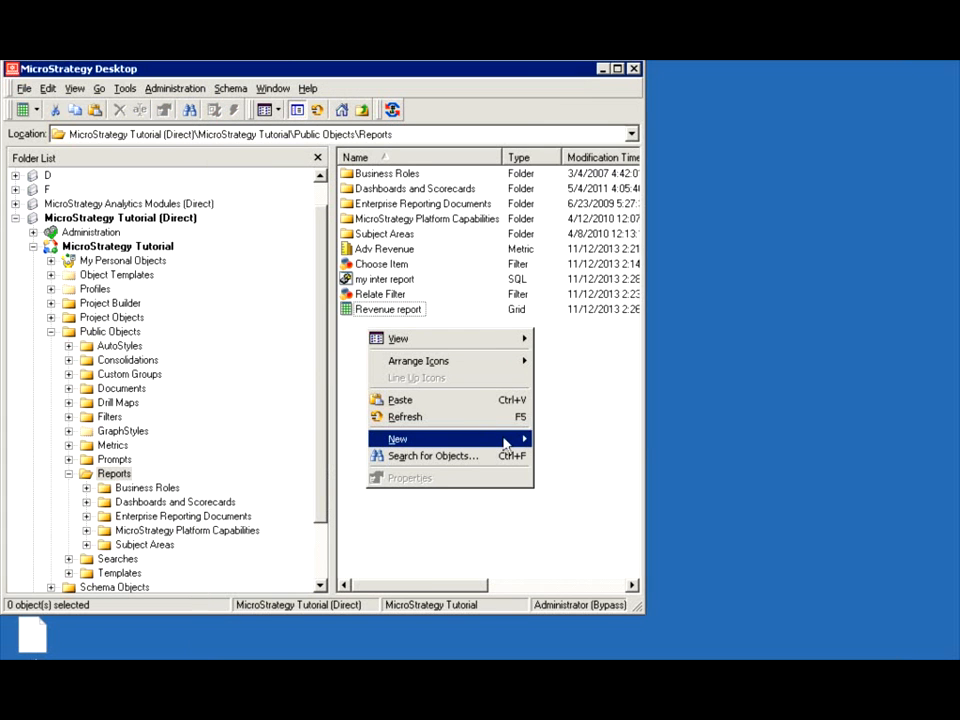
mouse_move(510, 440)
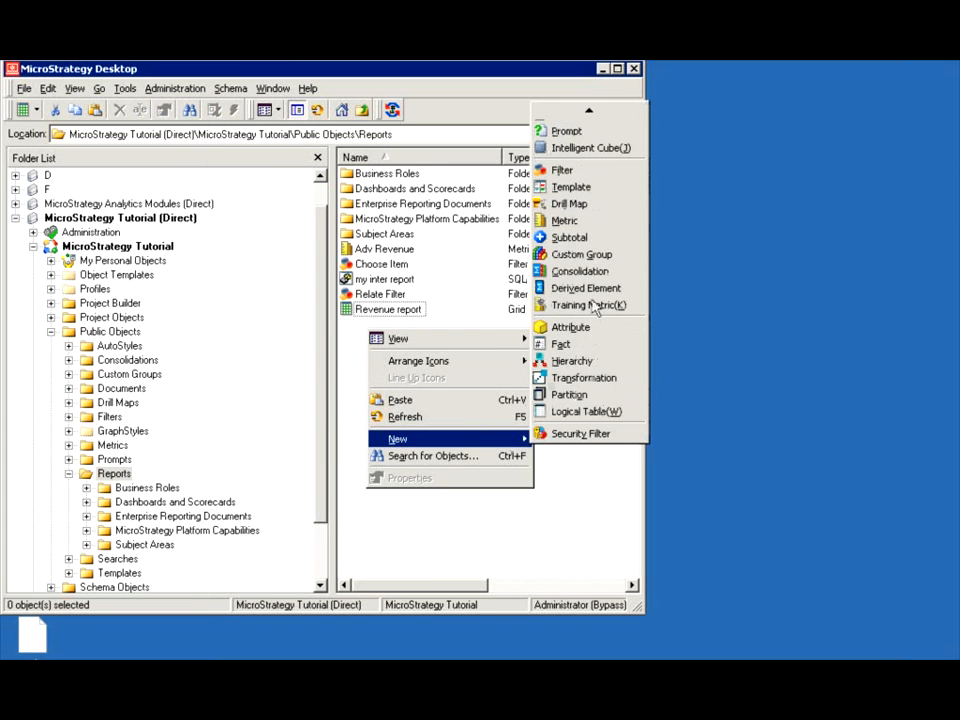
left_click(562, 170)
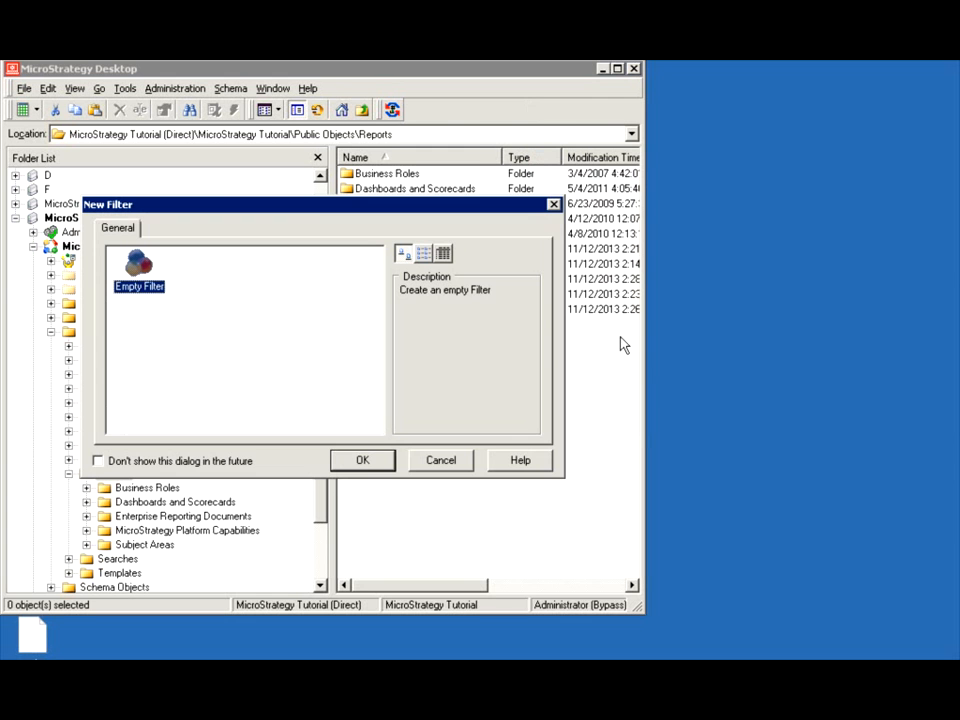
left_click(372, 463)
double_click(433, 172)
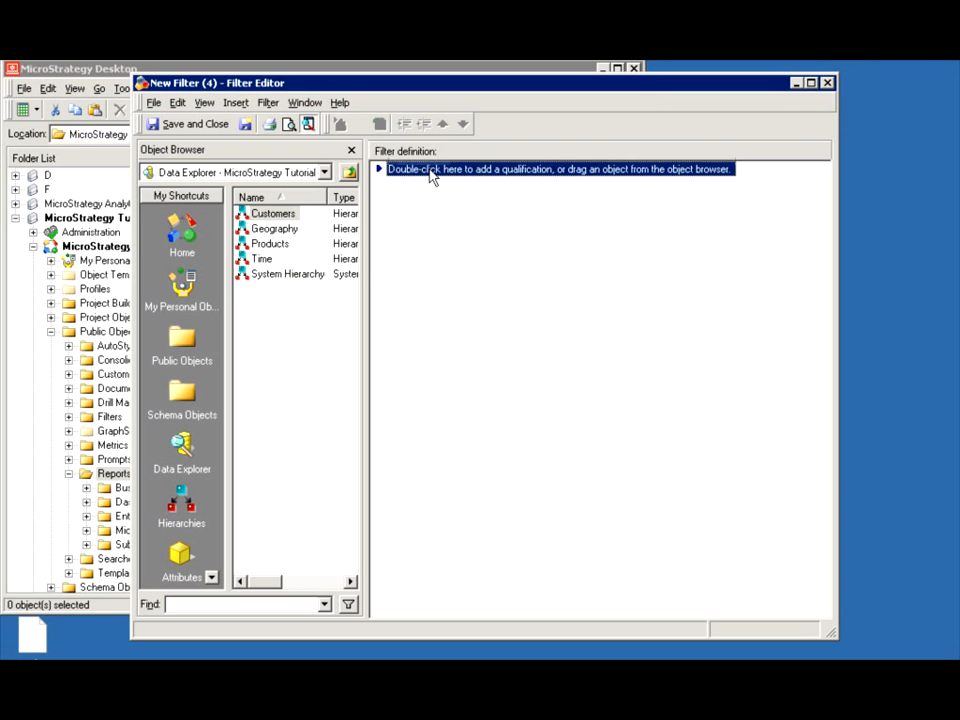
left_click(455, 382)
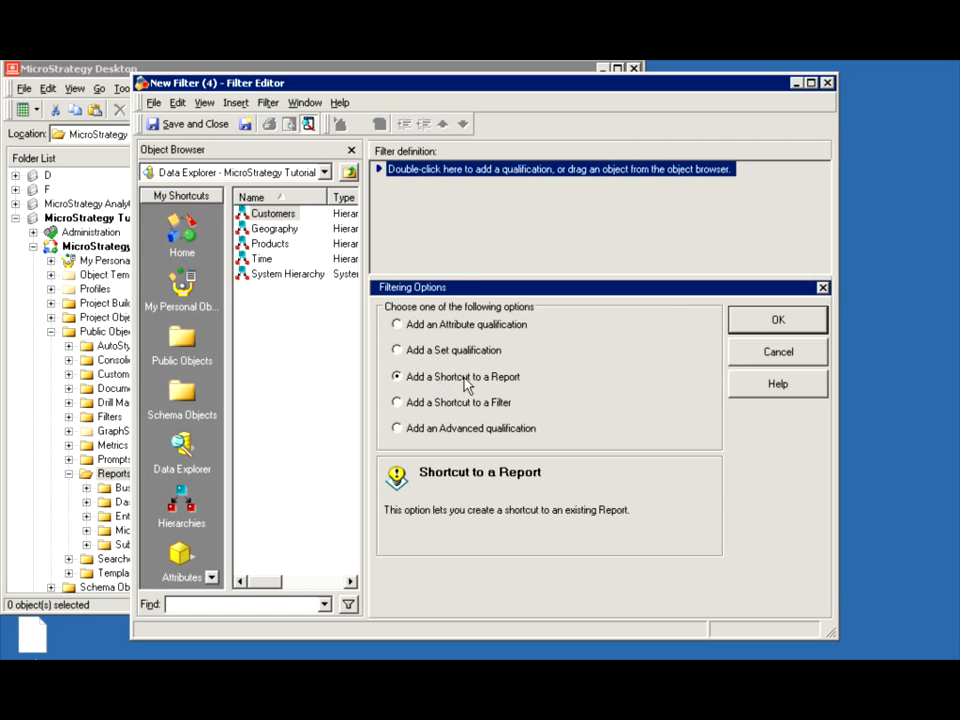
left_click(765, 325)
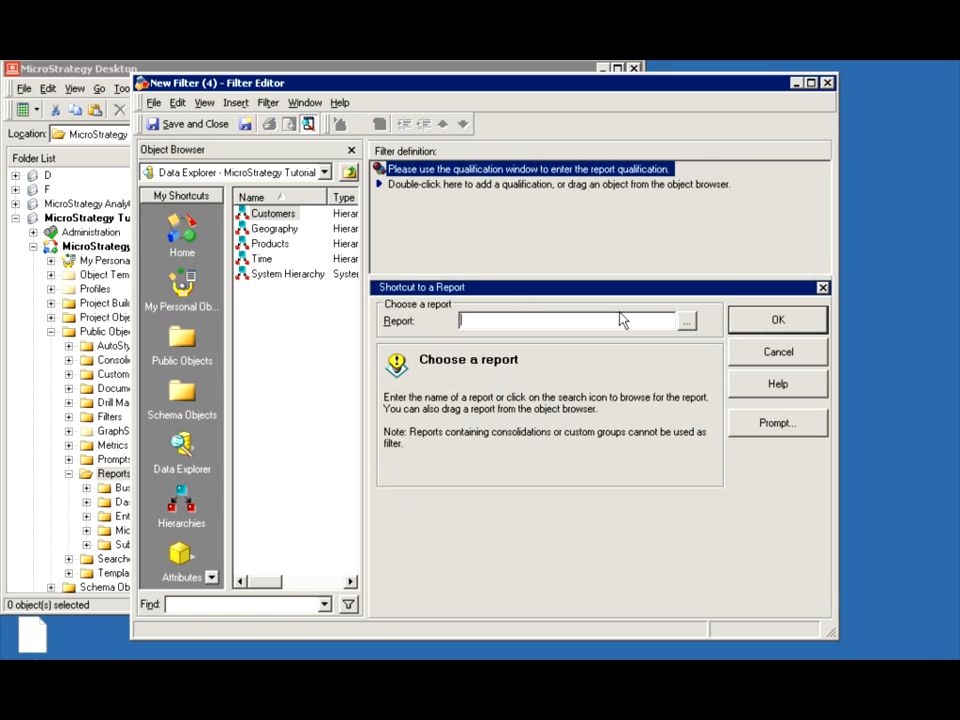
Choose the SQL-type report my inter report as the report for the filter's shortcut qualification.
left_click(686, 321)
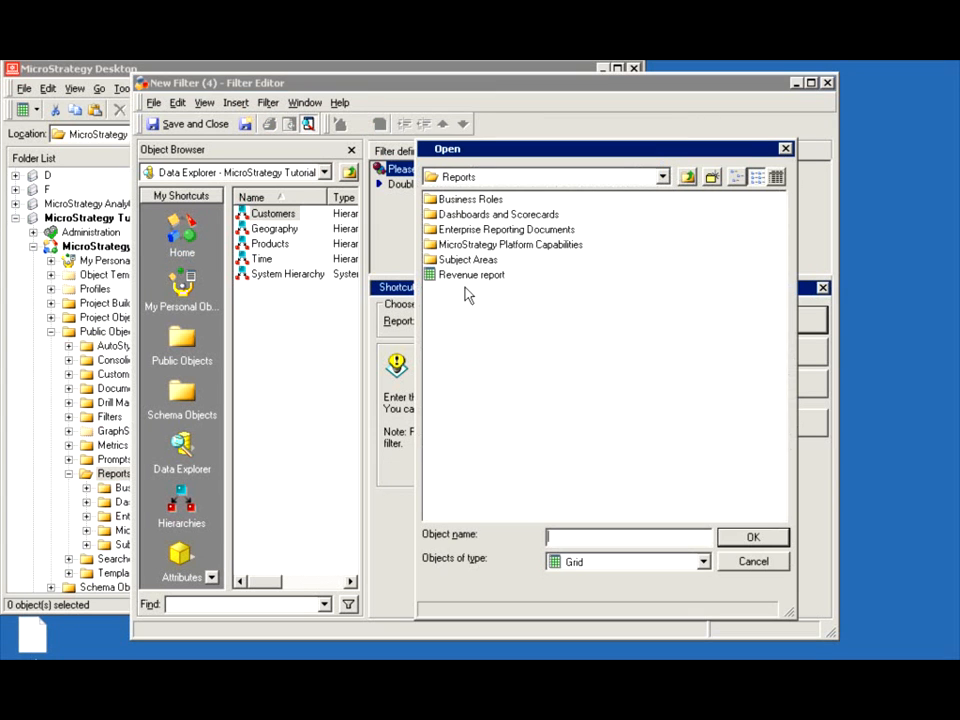
left_click(704, 563)
left_click(585, 621)
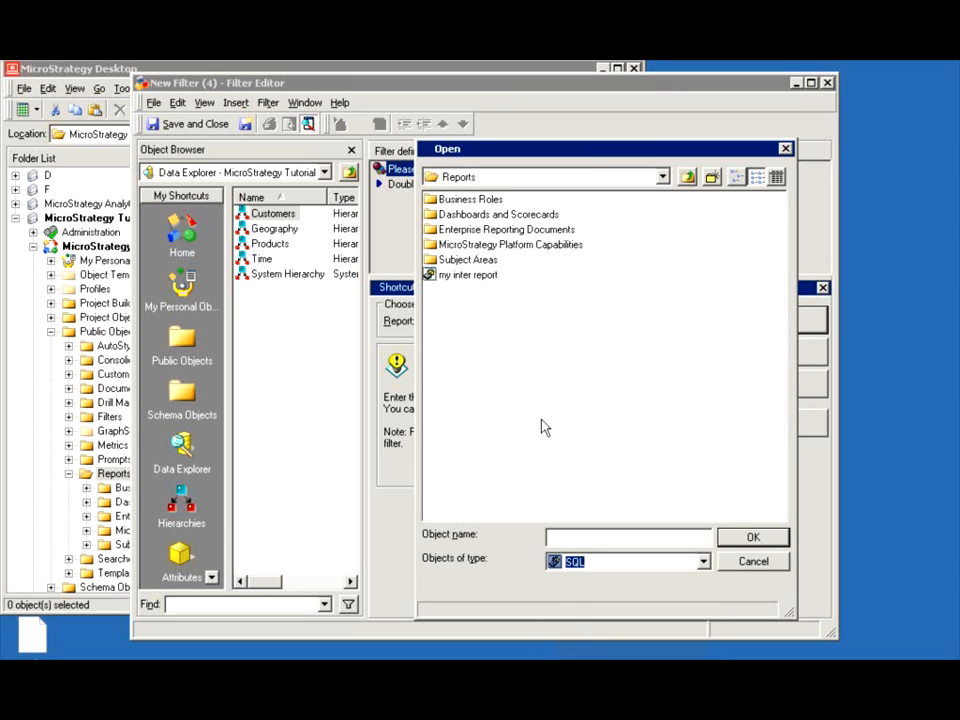
left_click(466, 276)
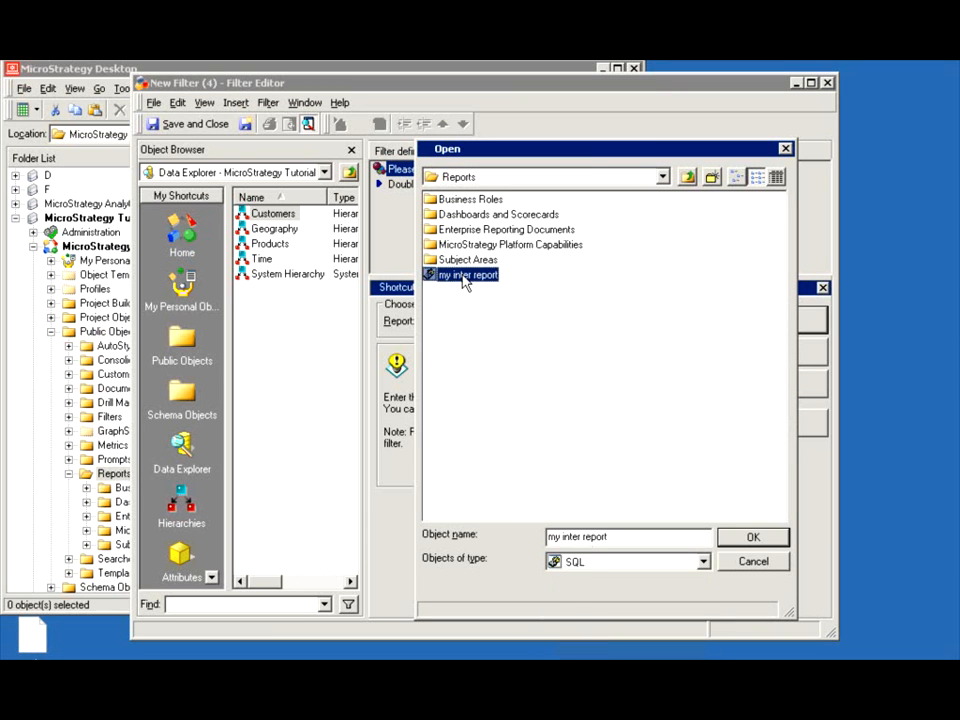
left_click(751, 538)
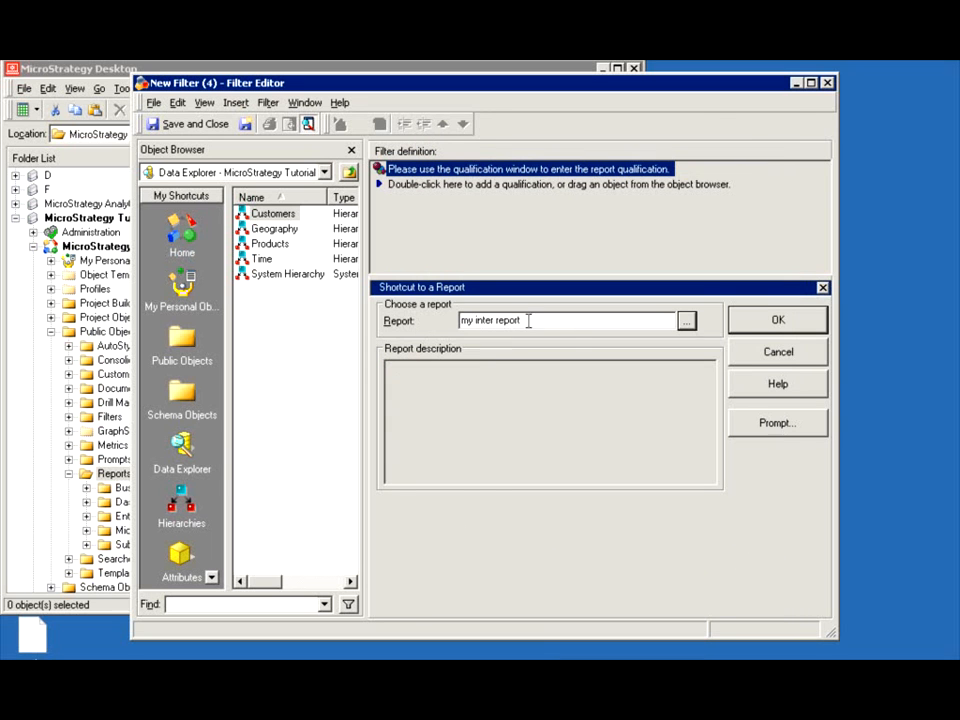
left_click(770, 320)
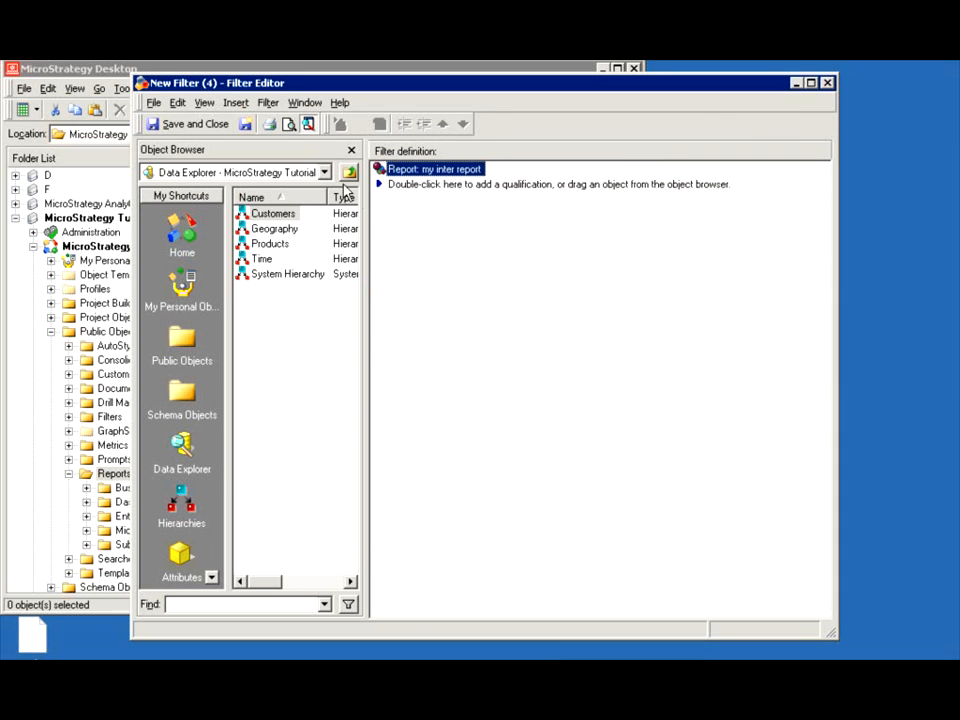
Save the filter as my report as filter in the Reports folder and close the editor.
left_click(160, 124)
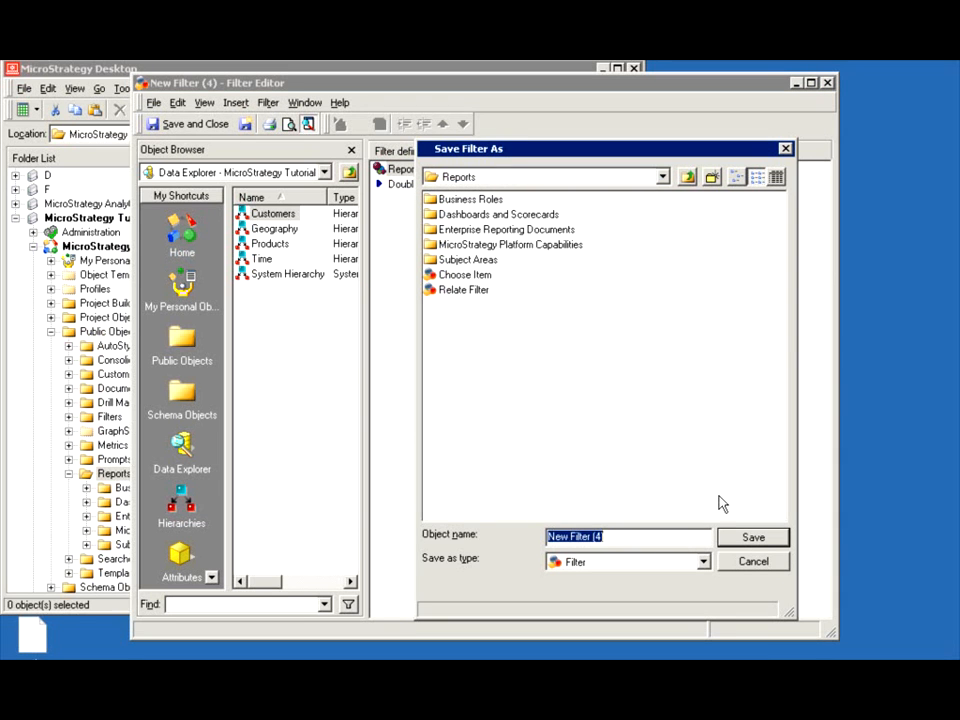
type("my report")
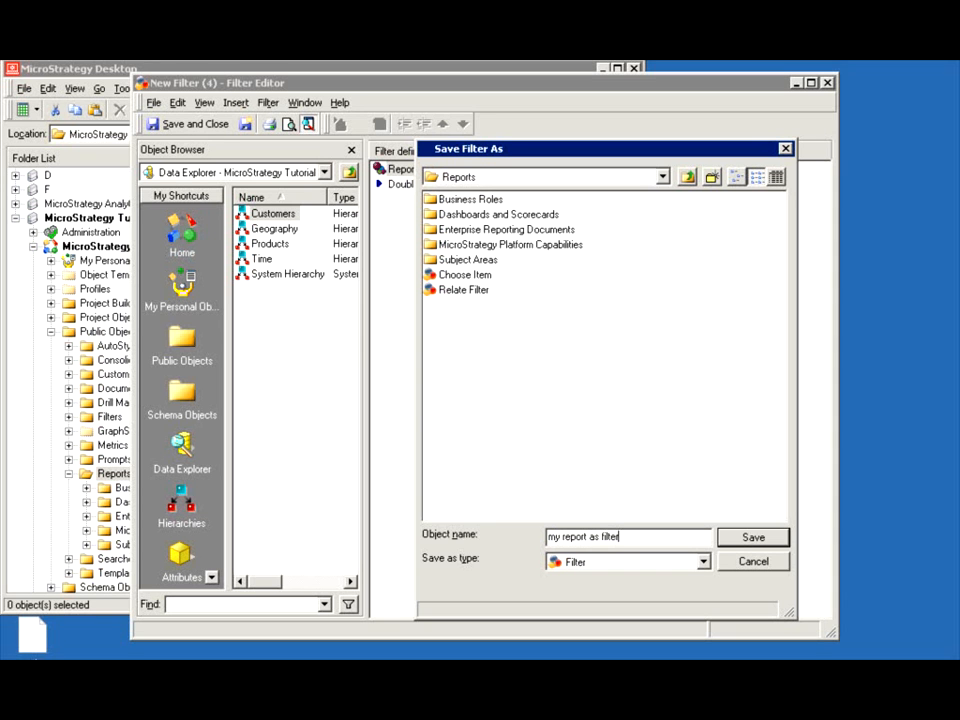
left_click(776, 540)
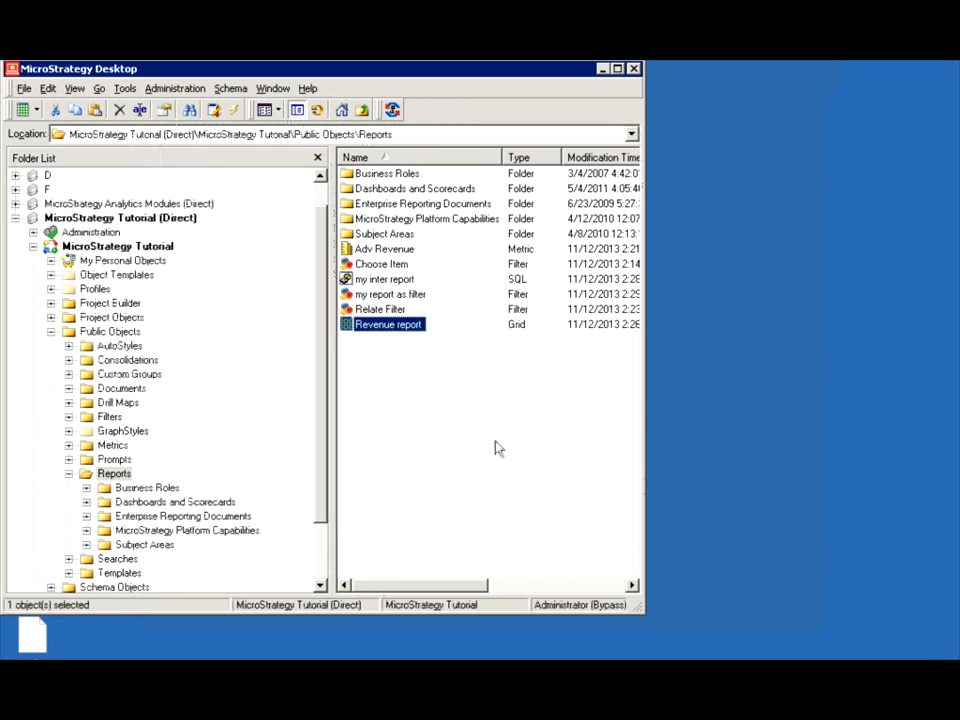
Duplicate the Adv Revenue metric in the Reports folder and rename the copy Report as Filter for Revenue.
left_click(372, 249)
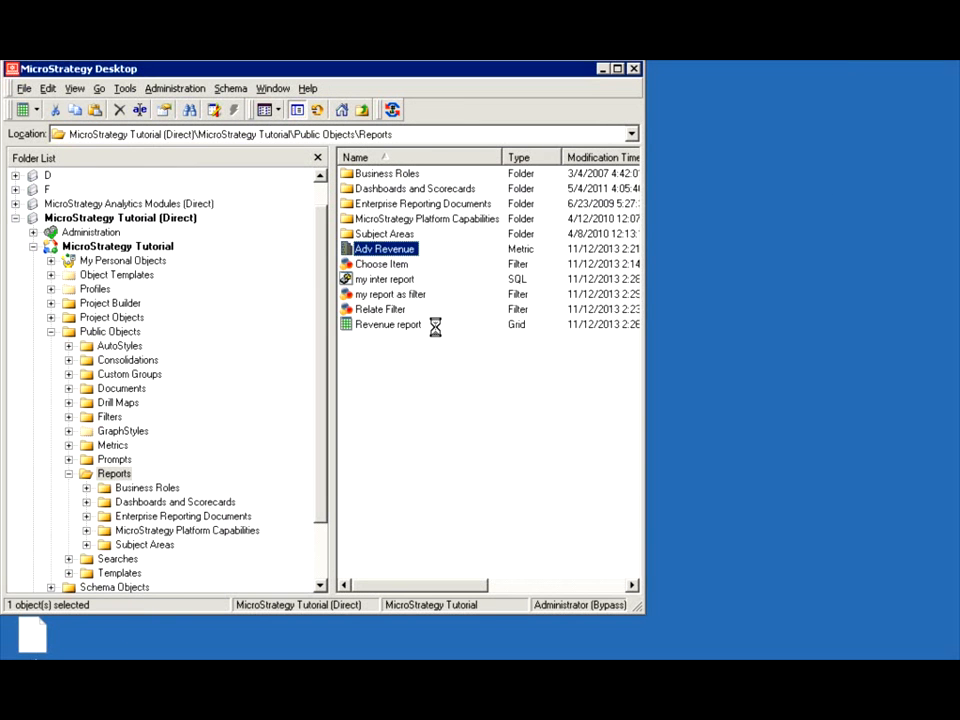
left_click(400, 281)
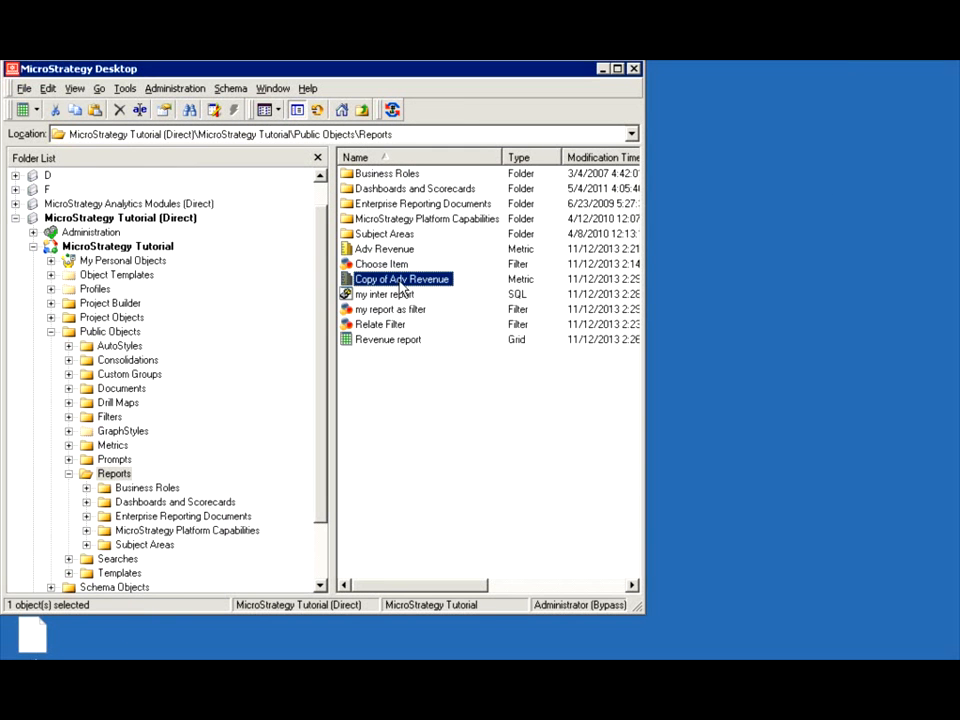
left_click(400, 281)
left_click(403, 281)
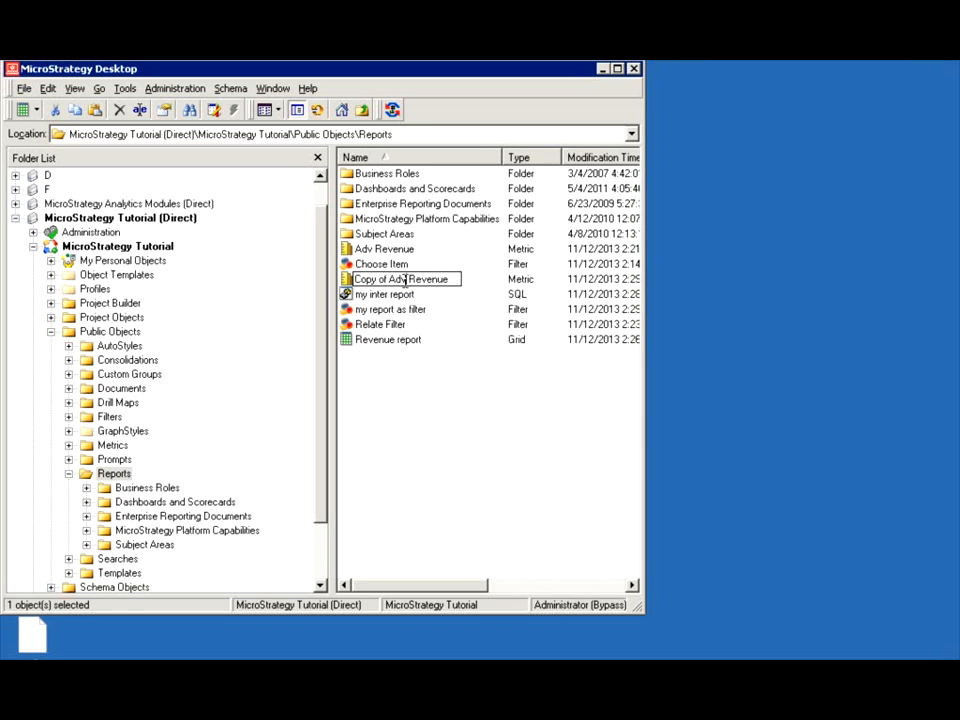
left_click_drag(405, 280, 353, 282)
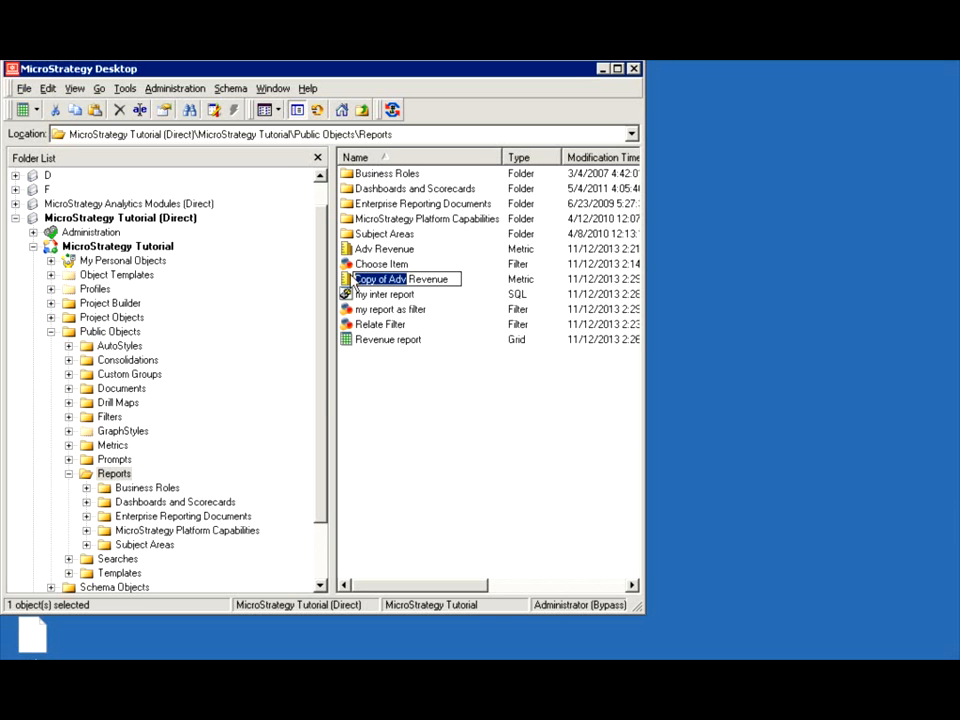
type("R Revenue")
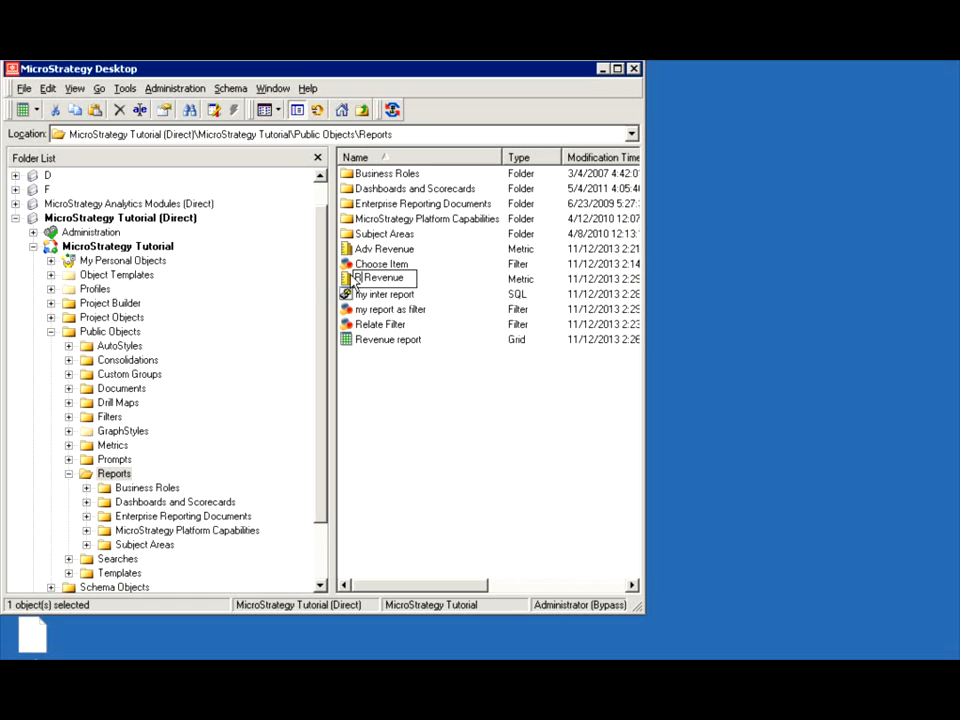
type("port as")
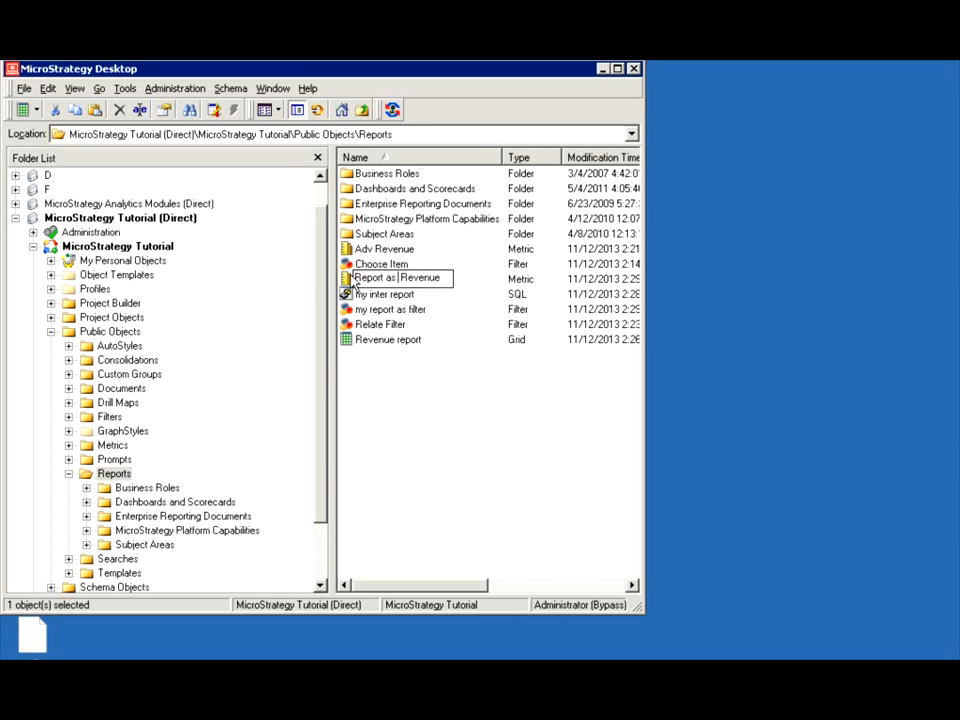
type(" Filter for")
left_click(418, 398)
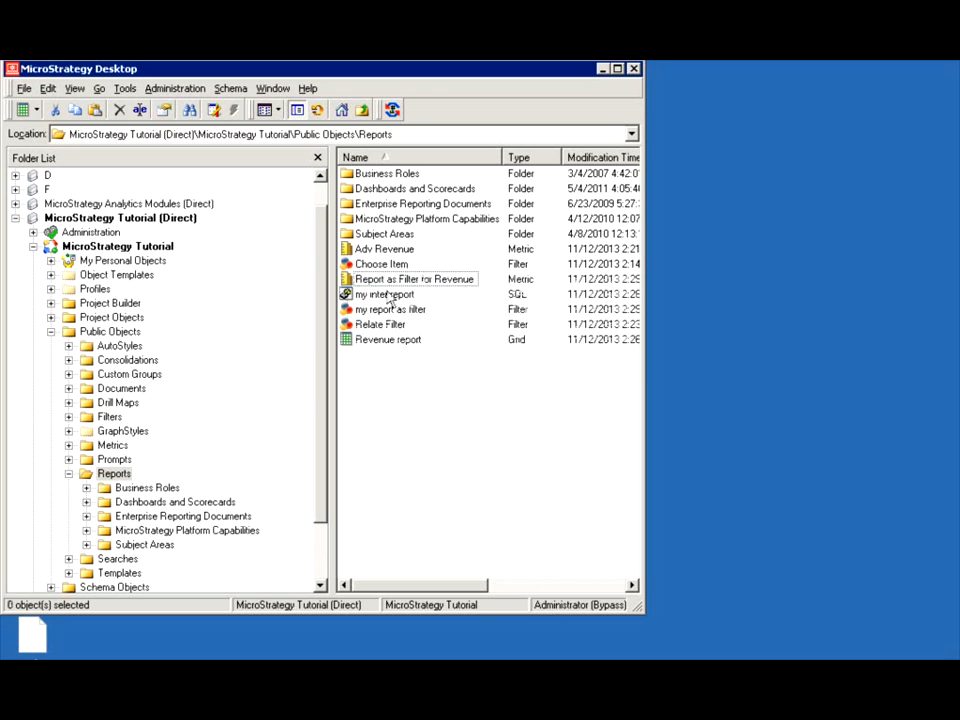
Replace the condition of the Report as Filter for Revenue metric with my report as filter from the Reports folder, and save the metric.
double_click(372, 283)
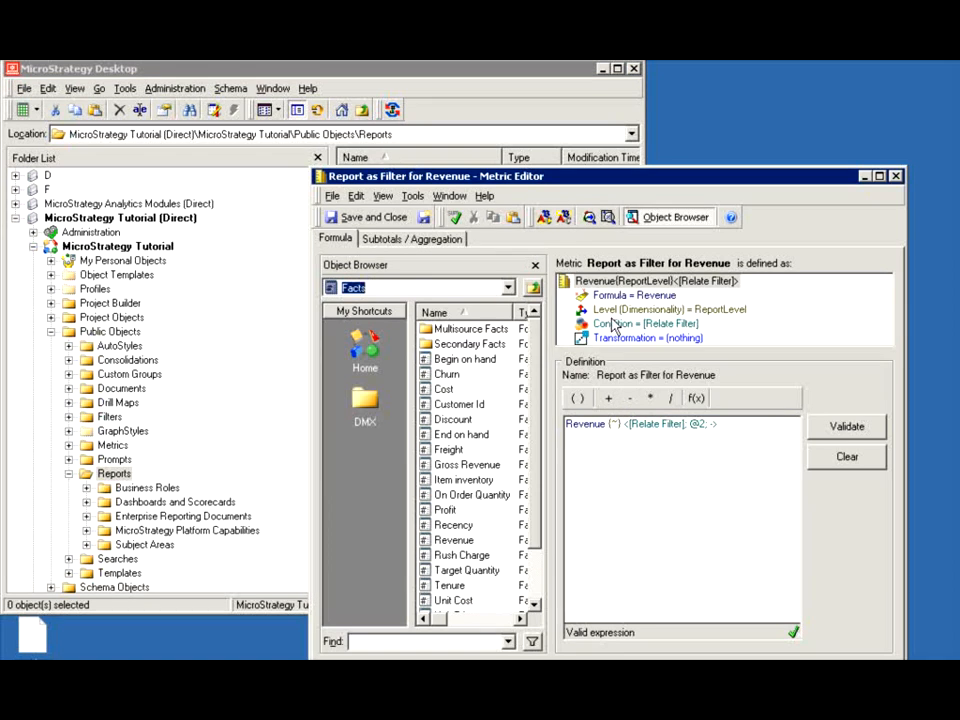
left_click(610, 325)
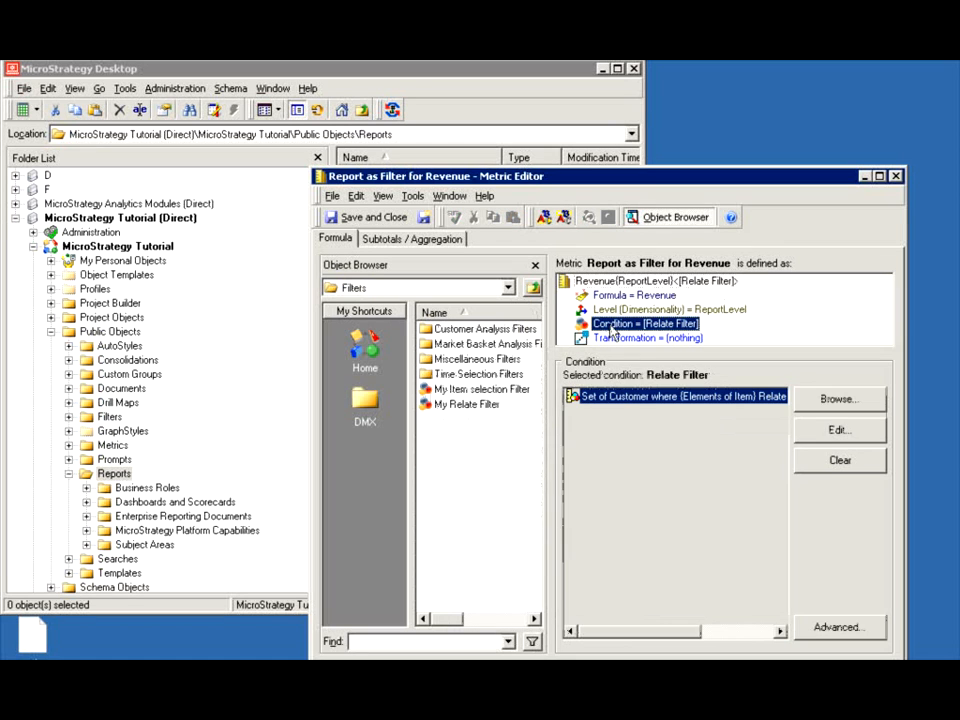
left_click(831, 460)
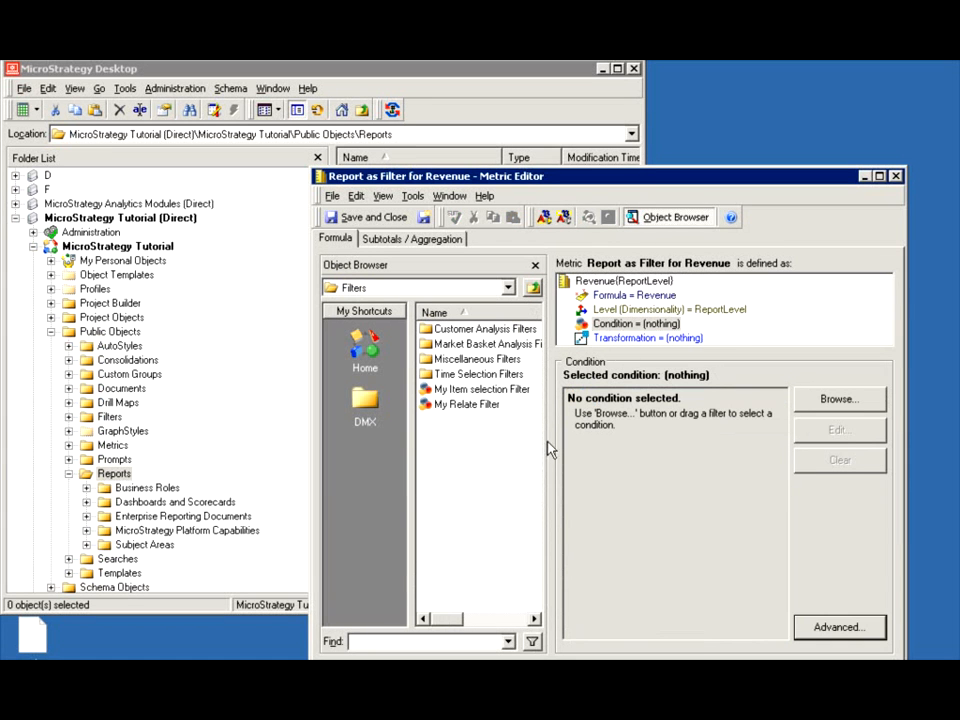
left_click(532, 288)
left_click(451, 465)
double_click(452, 466)
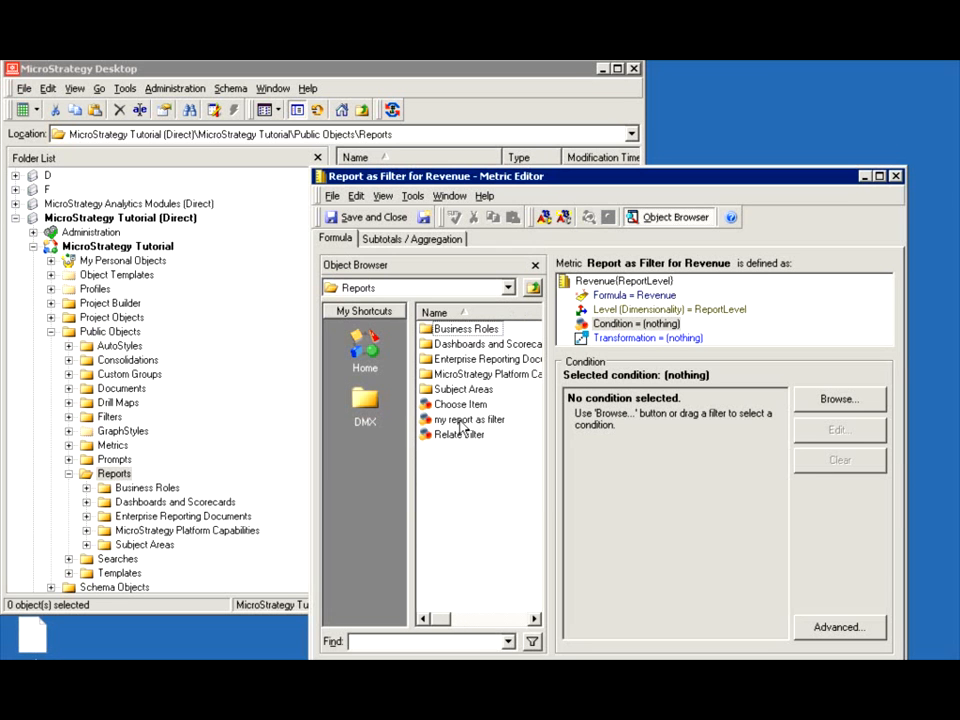
left_click(462, 422)
left_click_drag(462, 422, 612, 398)
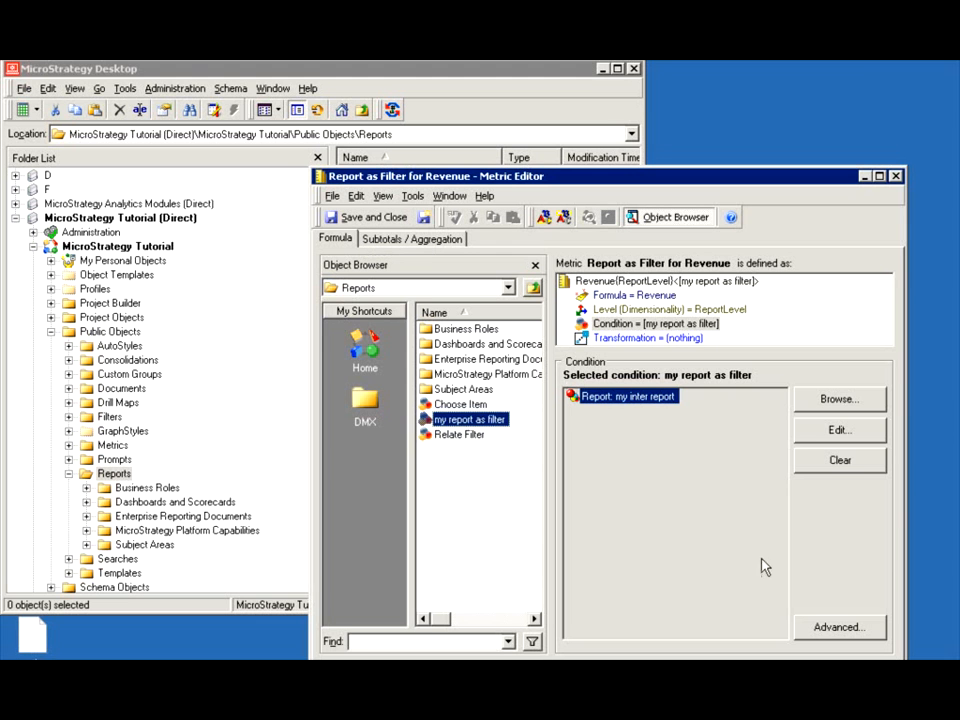
left_click(366, 216)
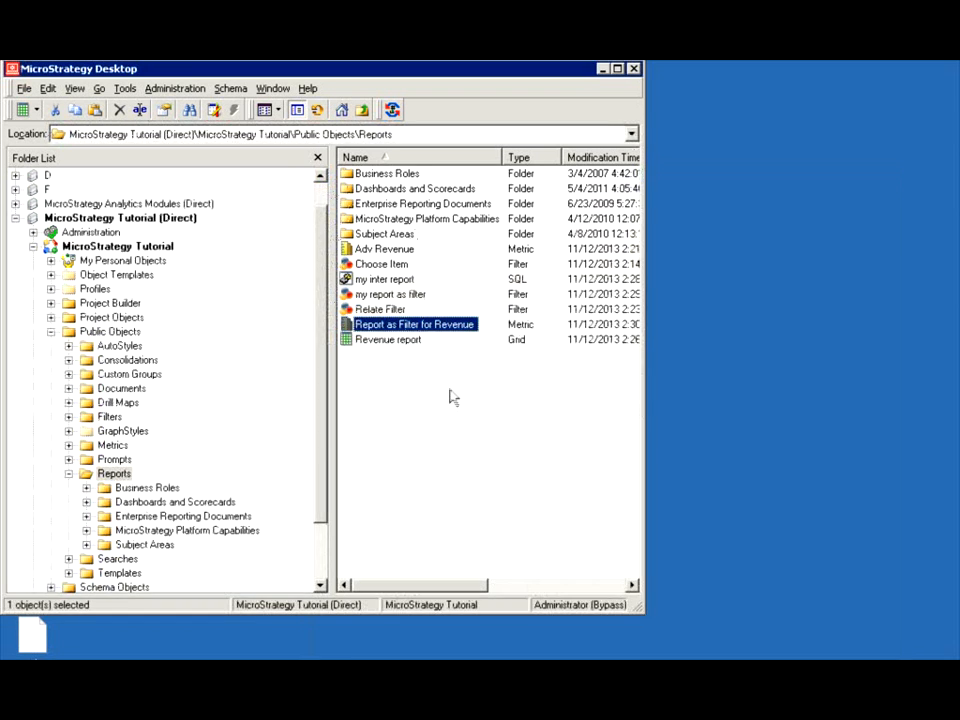
Open the Revenue report for editing and add the Report as Filter for Revenue metric after Adv Revenue in the template.
right_click(363, 343)
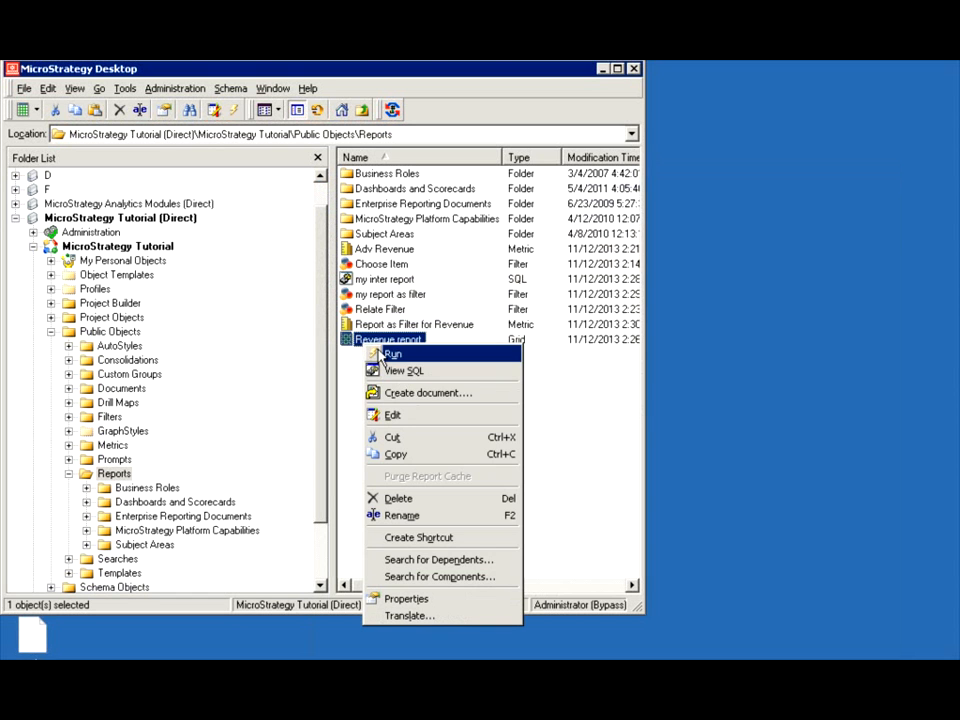
left_click(394, 414)
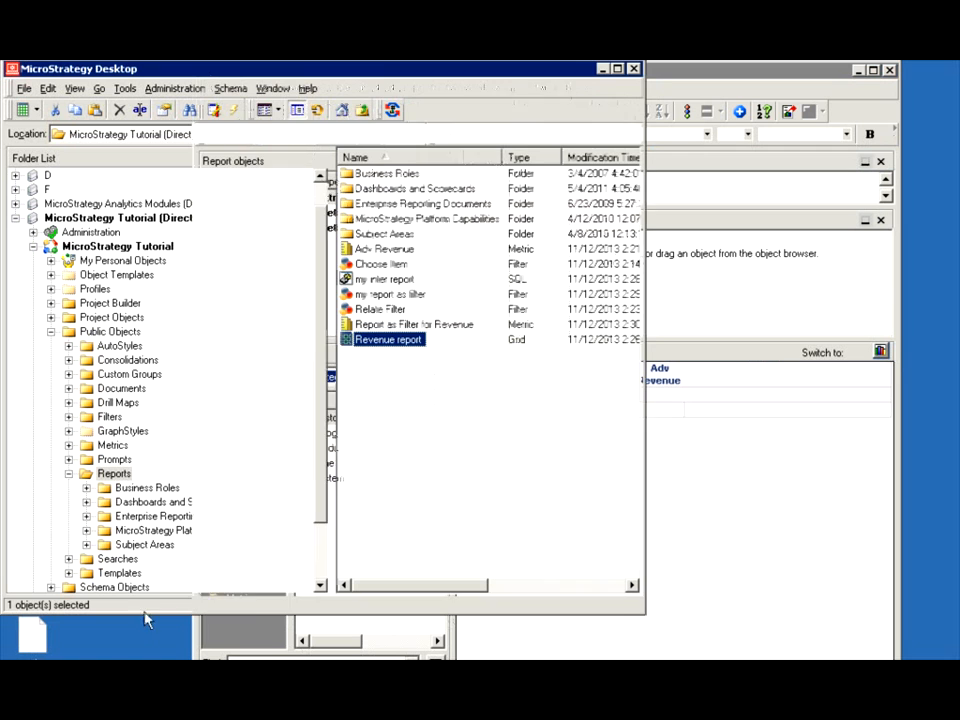
left_click(391, 326)
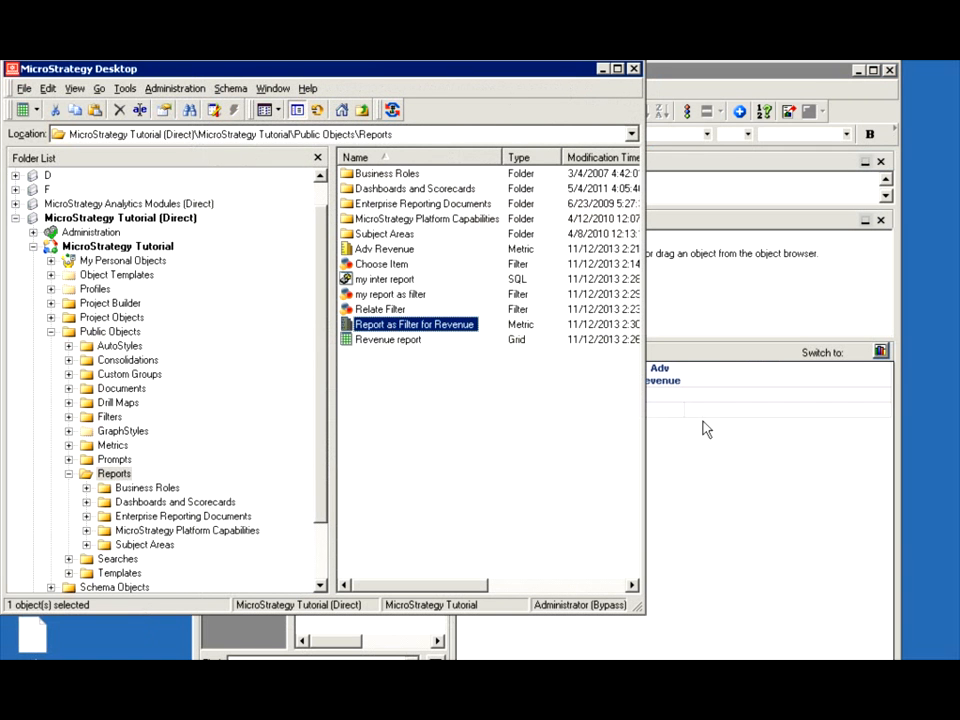
left_click(730, 466)
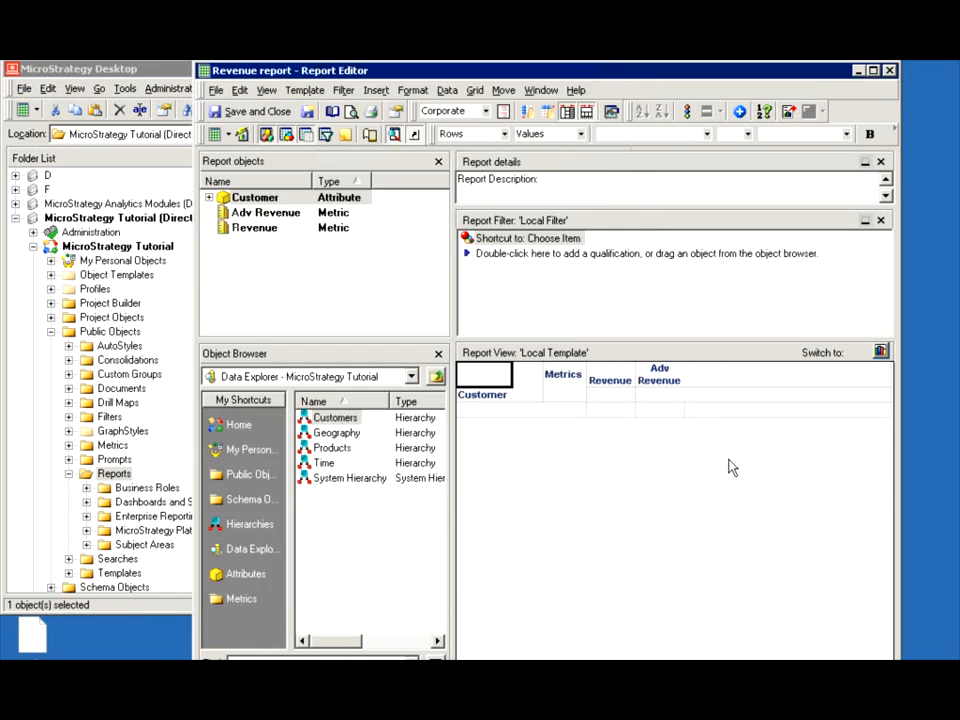
left_click(128, 615)
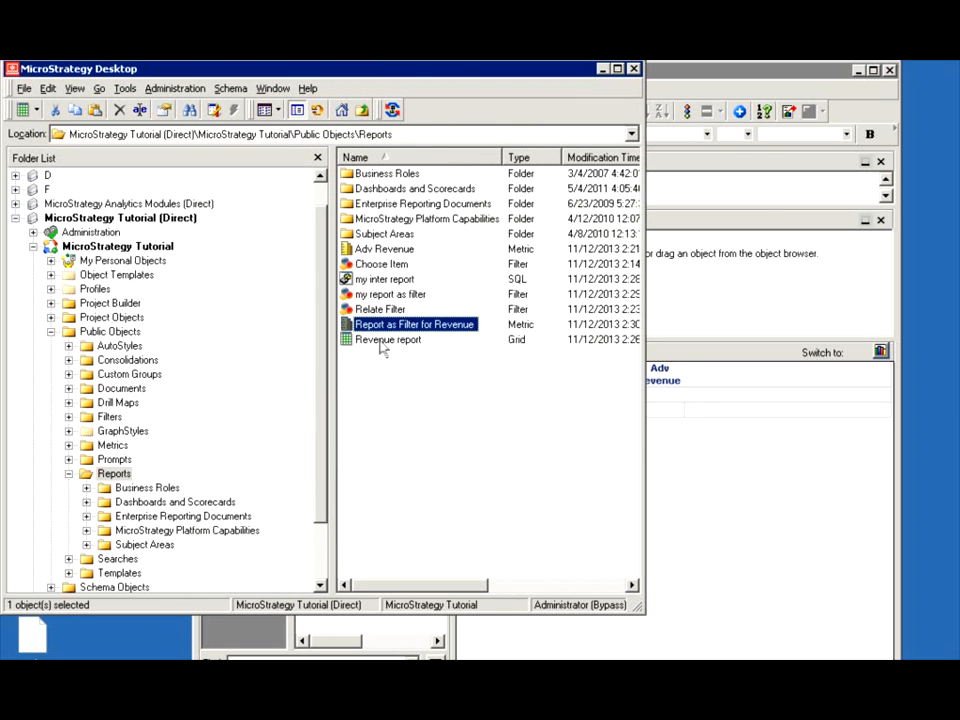
left_click_drag(414, 324, 686, 393)
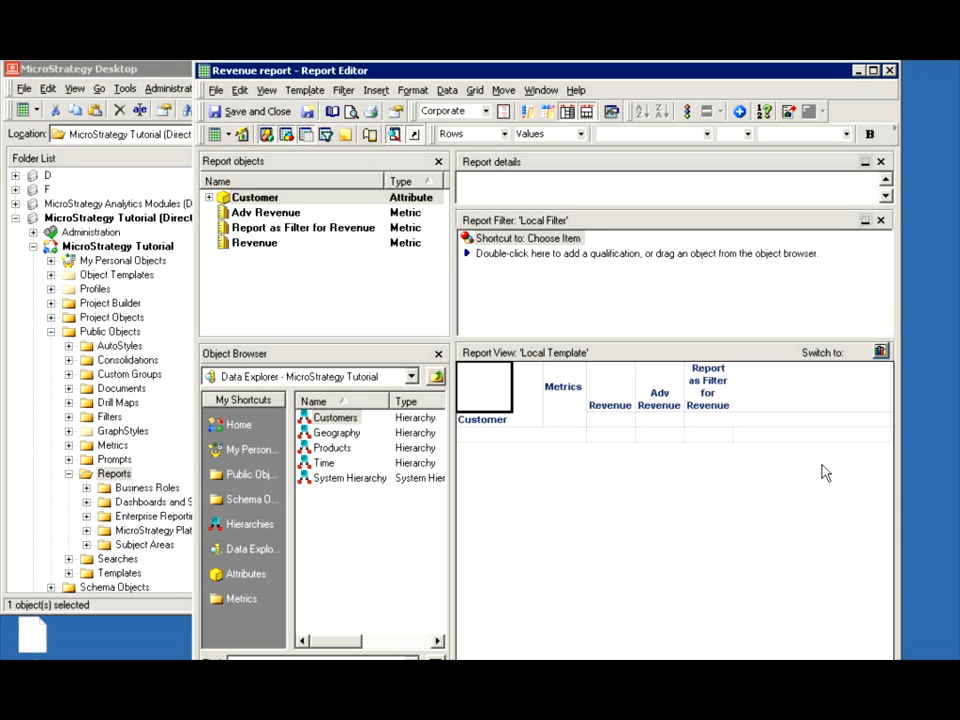
Run the report with 100 Places to Go While Still Young at Heart, Art As Experience and The Painted Word as Item prompt answers.
left_click(214, 133)
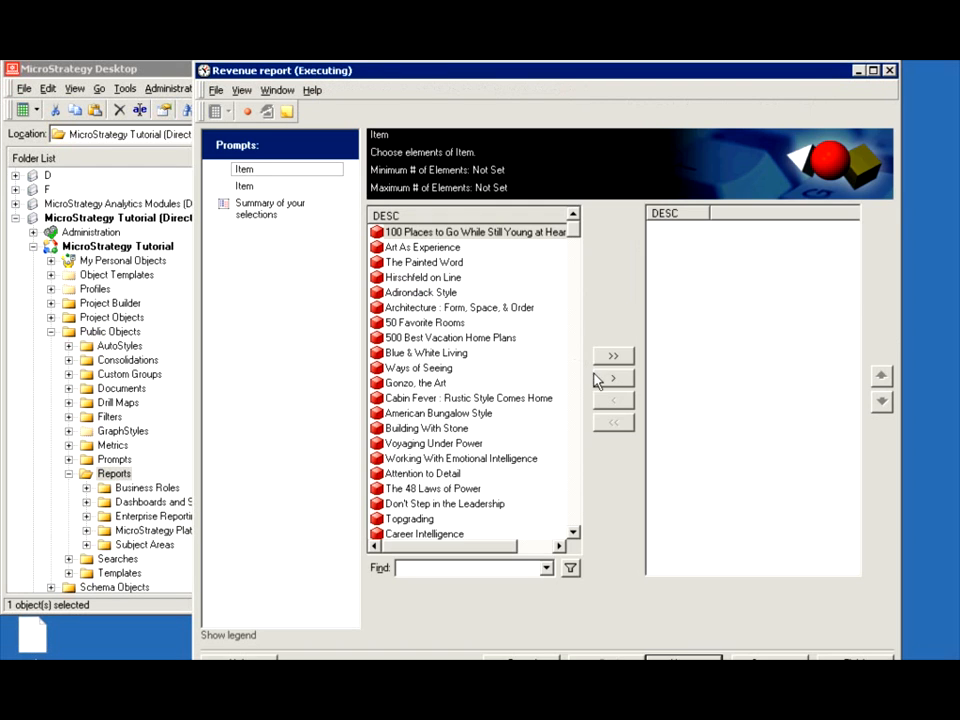
left_click(612, 378)
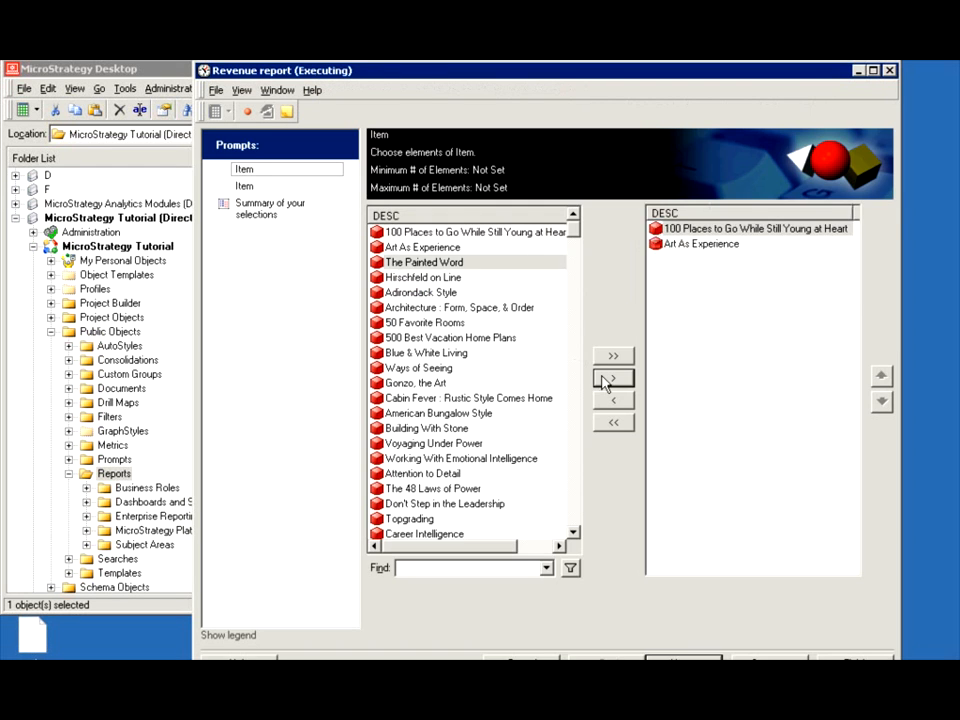
left_click(606, 383)
left_click(831, 655)
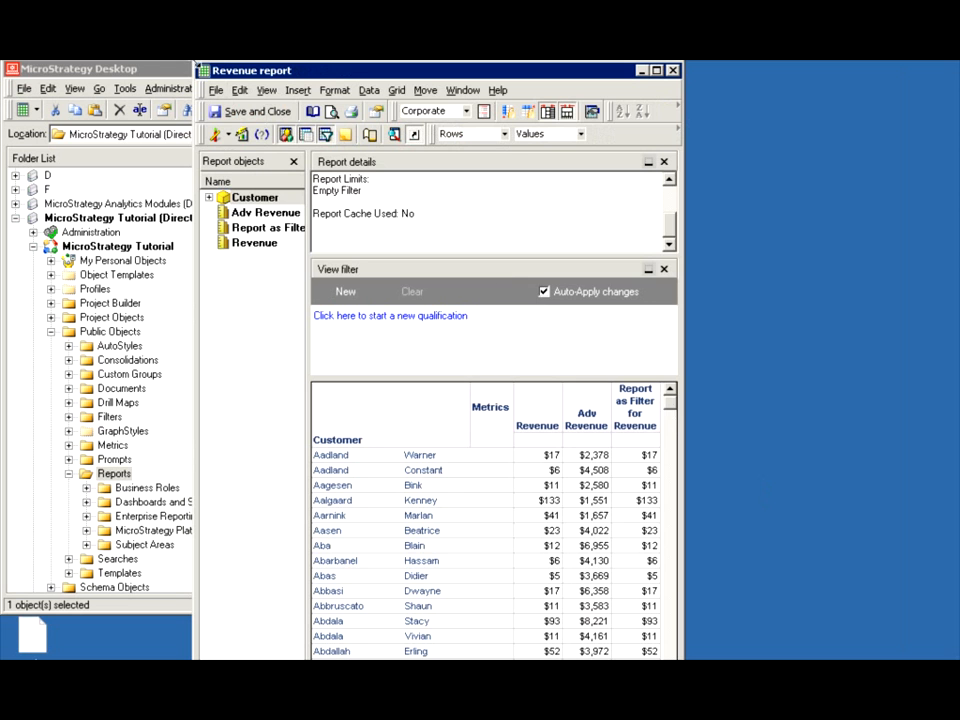
Examine the advanced options of the relationship qualification in Relate Filter and close the filter without saving.
mouse_move(196, 71)
left_mouse_down()
mouse_move(201, 152)
mouse_move(184, 74)
mouse_move(192, 78)
left_mouse_up()
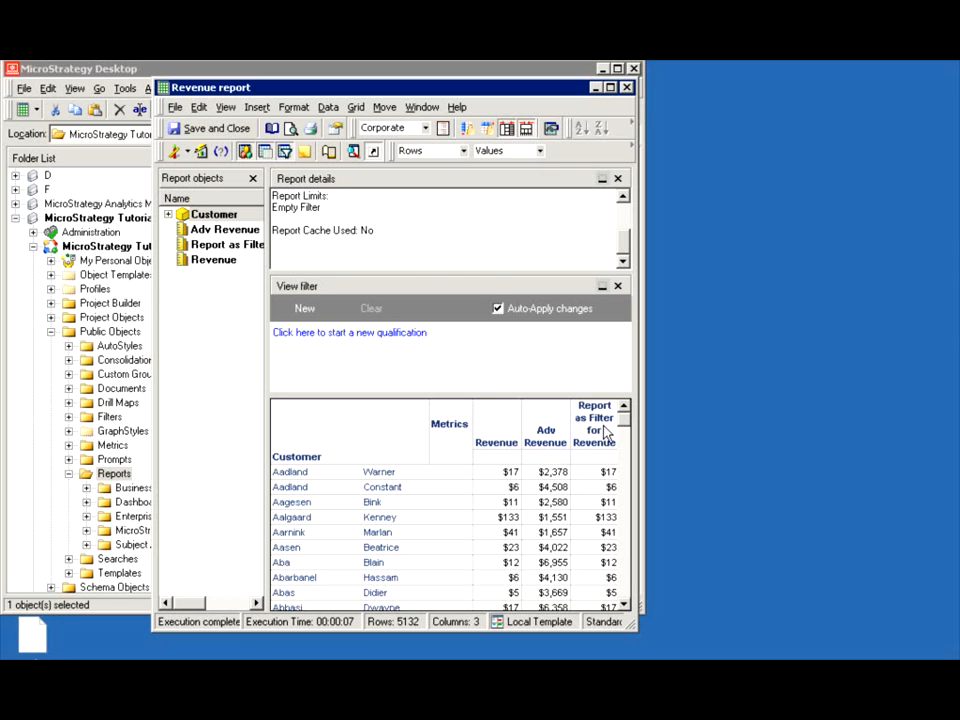
left_click_drag(311, 92, 471, 112)
left_click(414, 86)
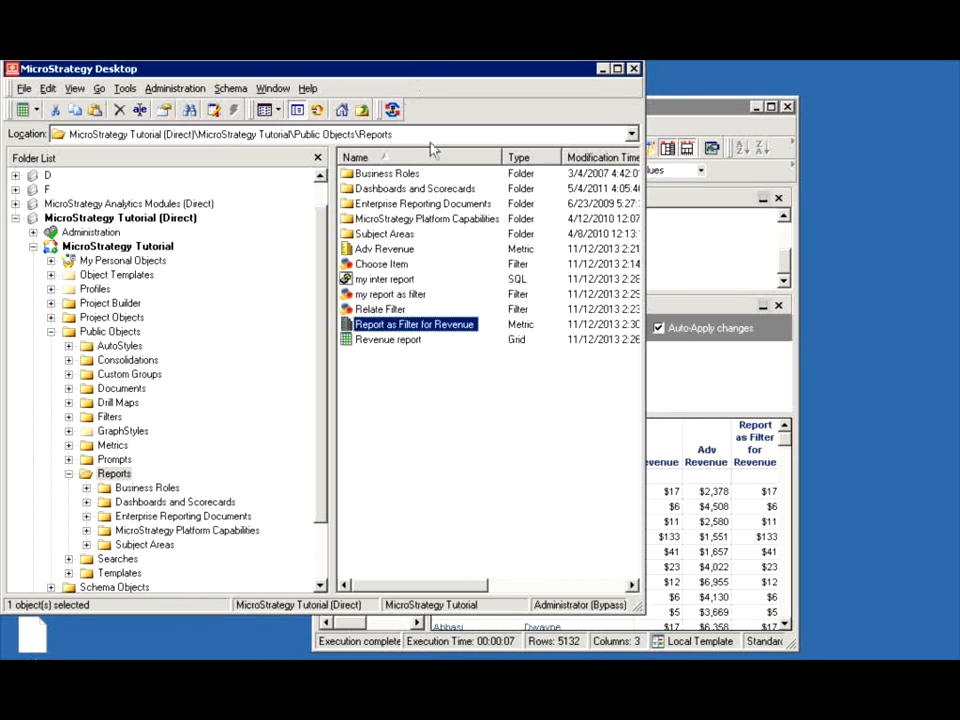
double_click(378, 310)
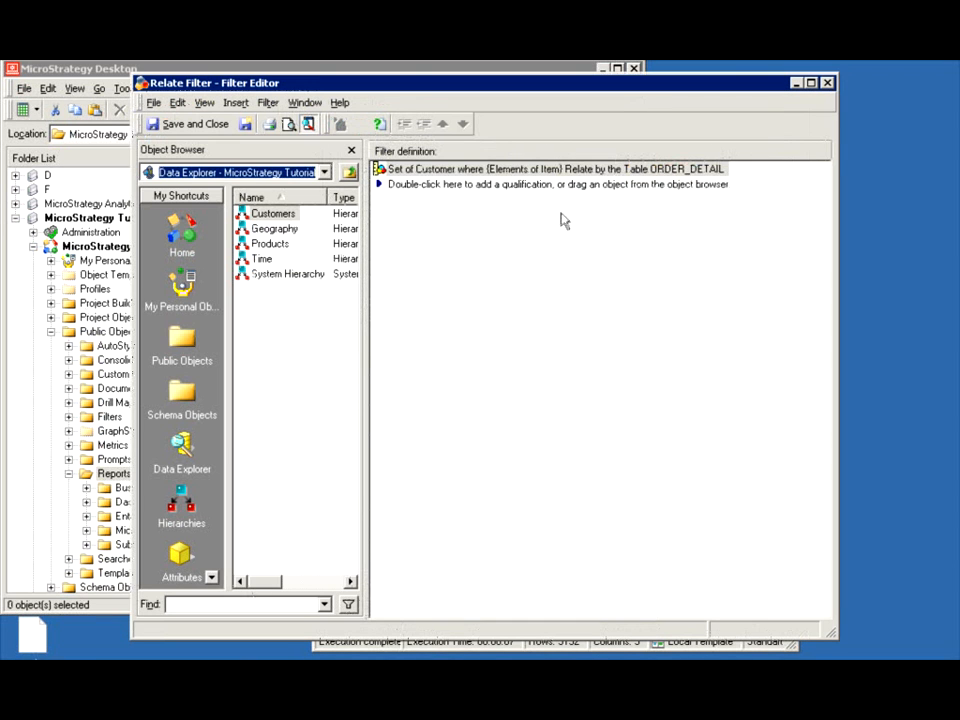
double_click(510, 170)
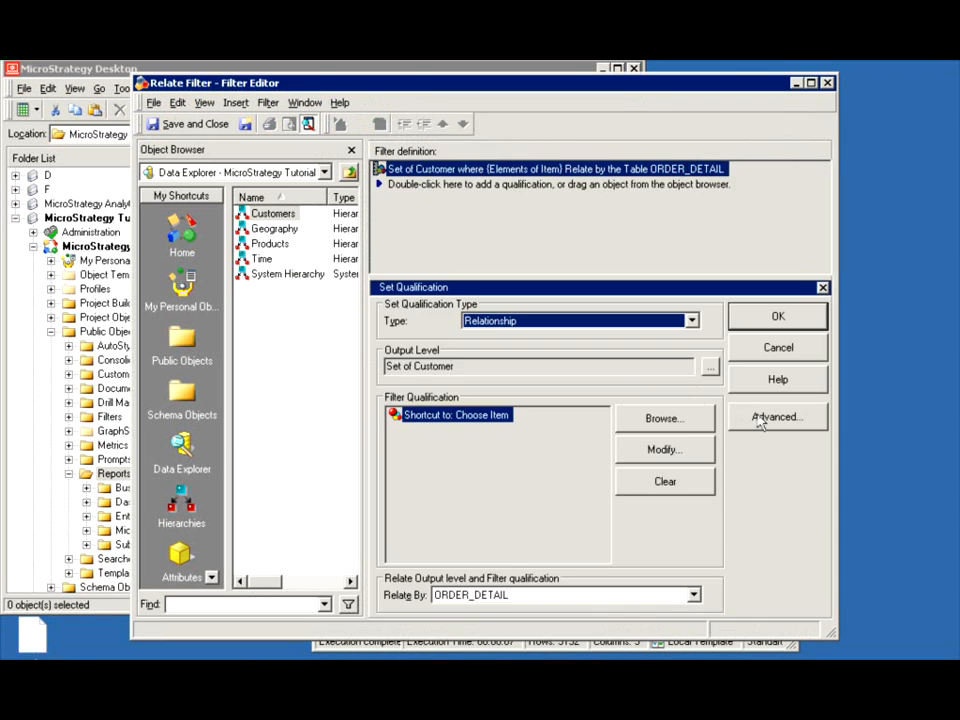
left_click(764, 424)
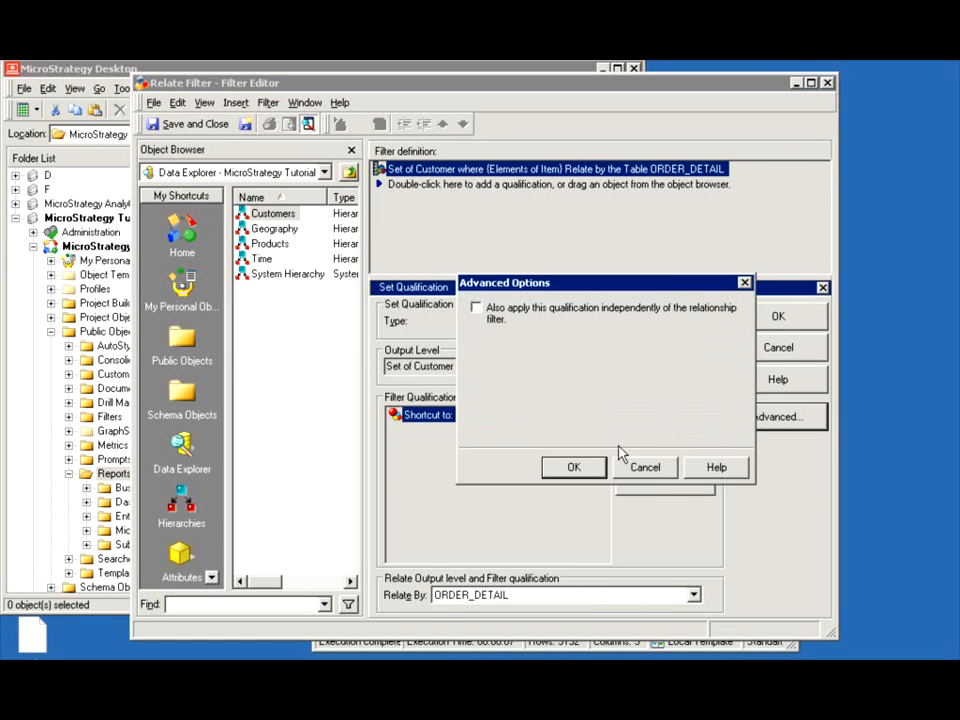
left_click(647, 467)
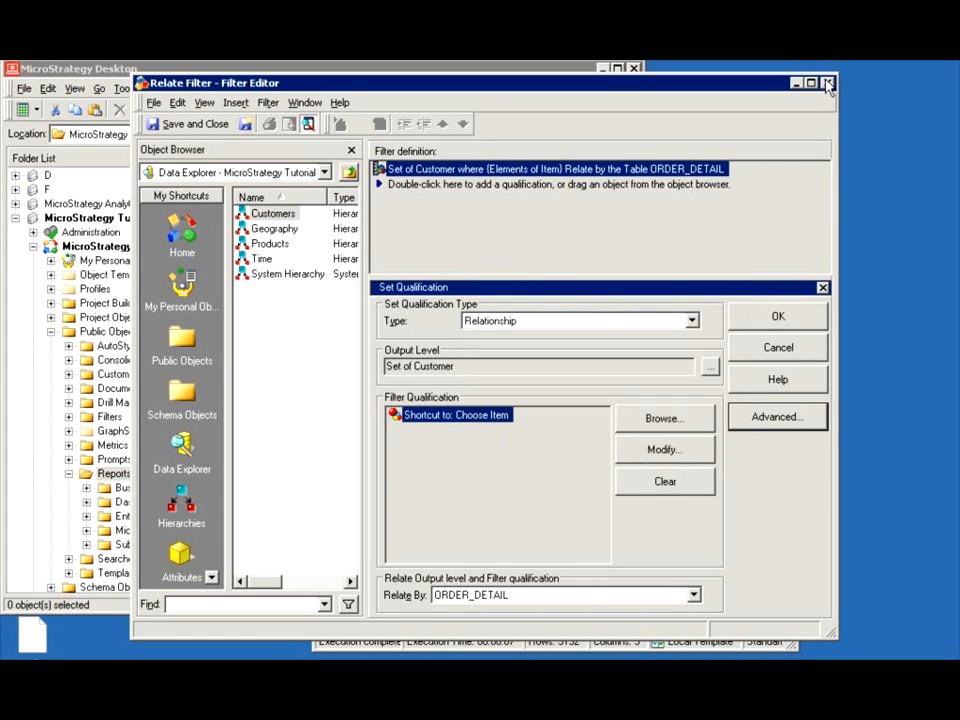
left_click(827, 83)
left_click(659, 440)
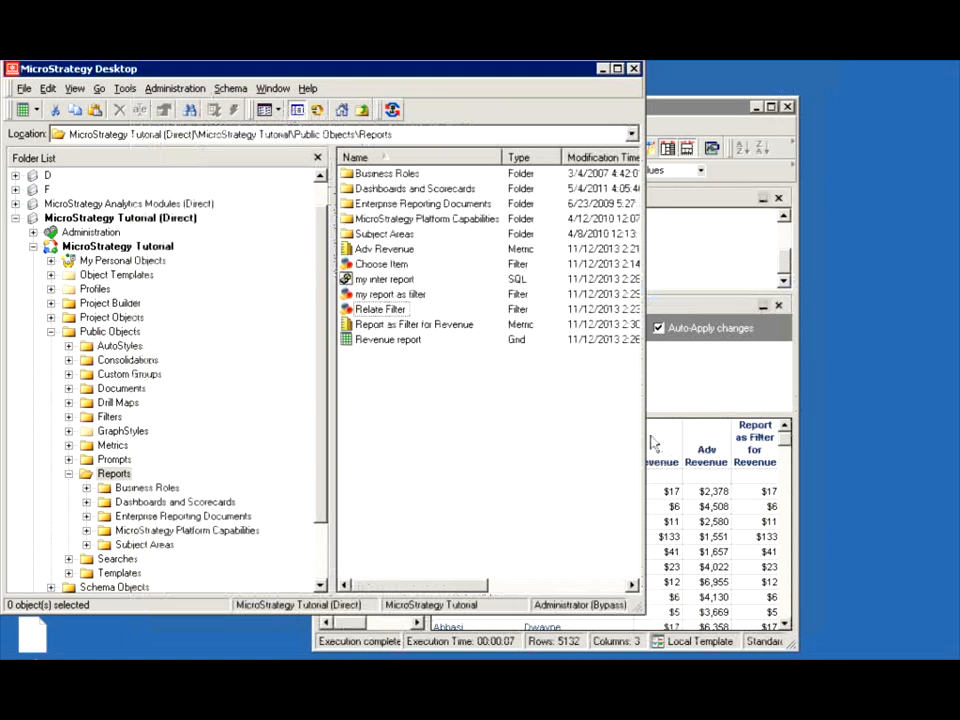
Examine the report shortcut qualification in my report as filter and close the filter without saving.
double_click(390, 295)
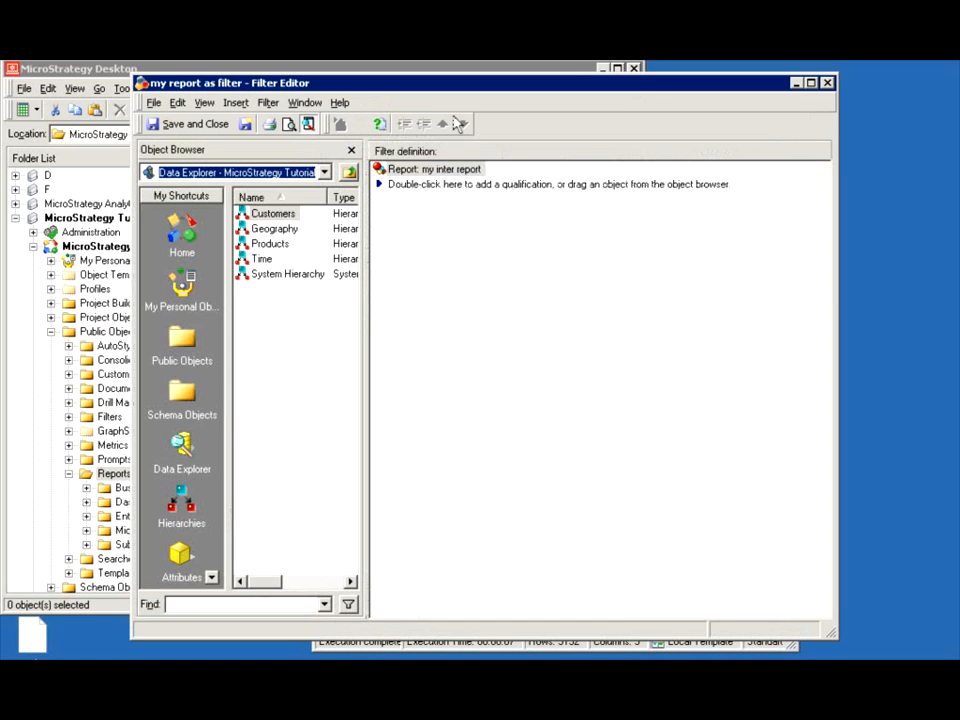
double_click(449, 172)
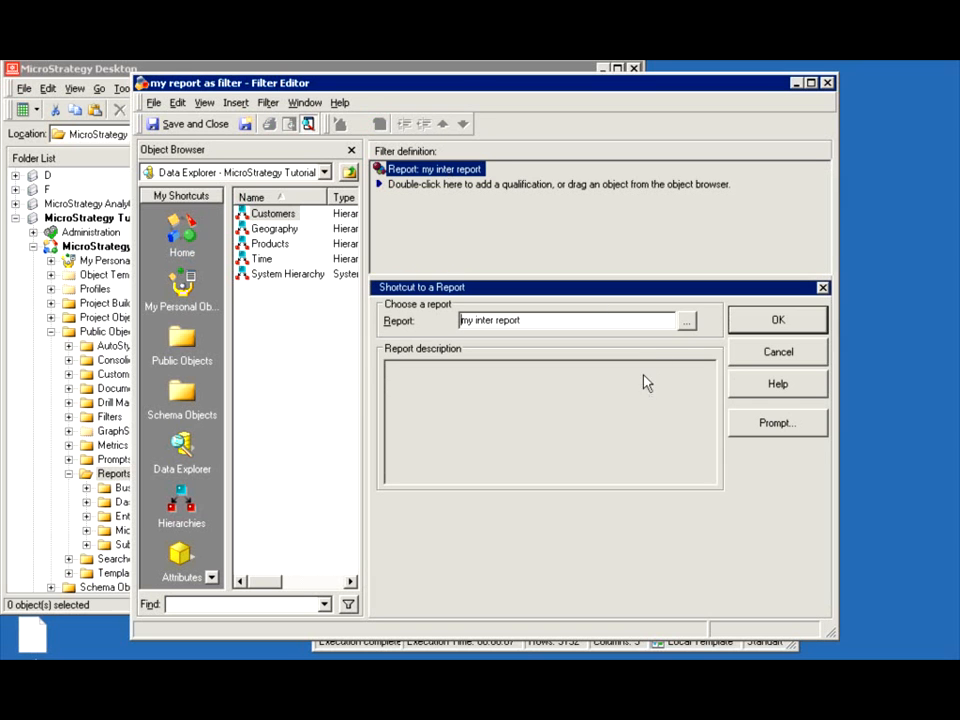
left_click(760, 354)
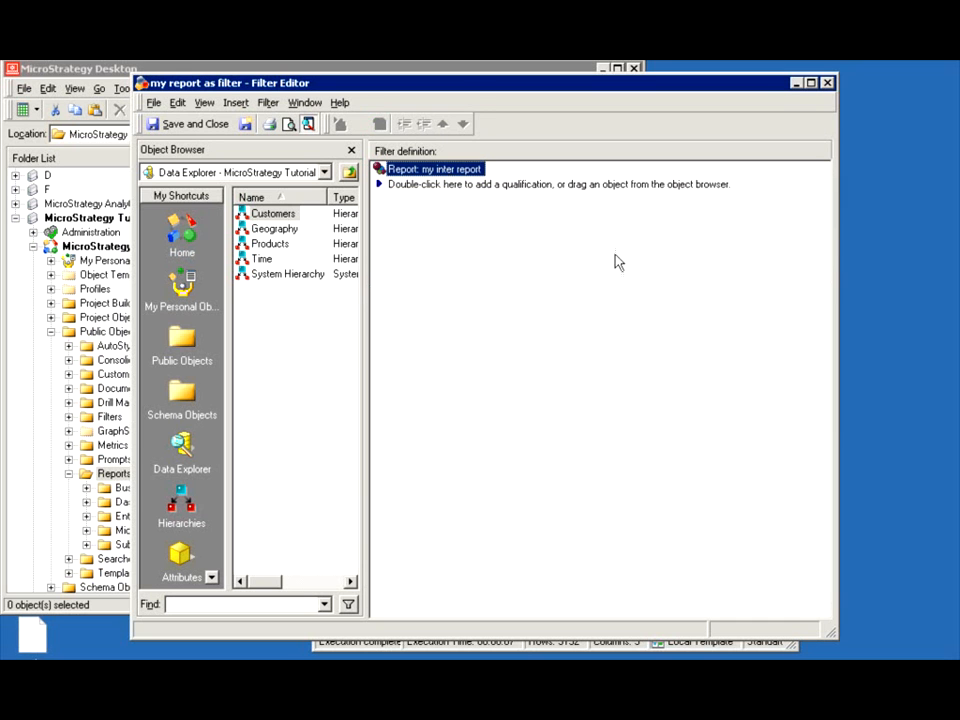
left_click(830, 84)
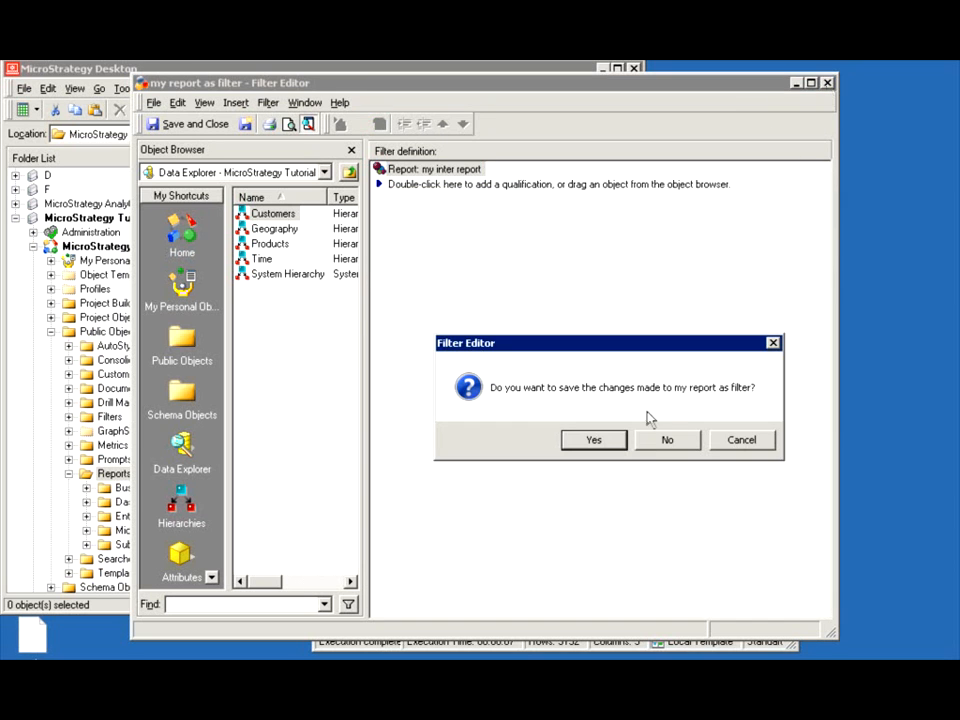
left_click(666, 441)
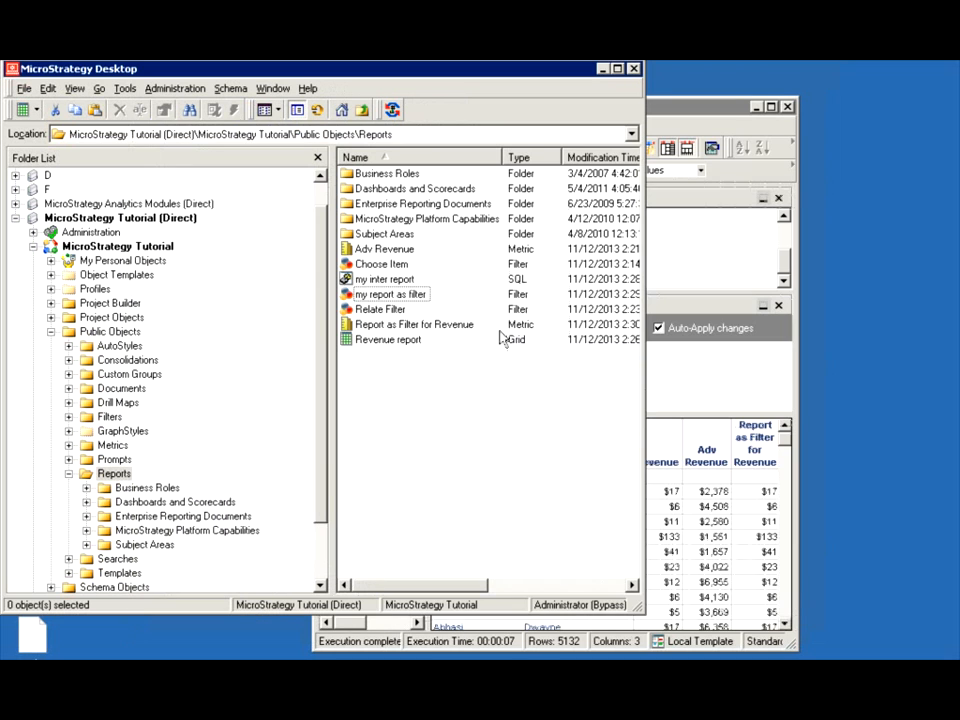
Set the condition embedding method of the Report as Filter for Revenue metric to Merge into new, and save and close the metric.
left_click(385, 326)
double_click(385, 326)
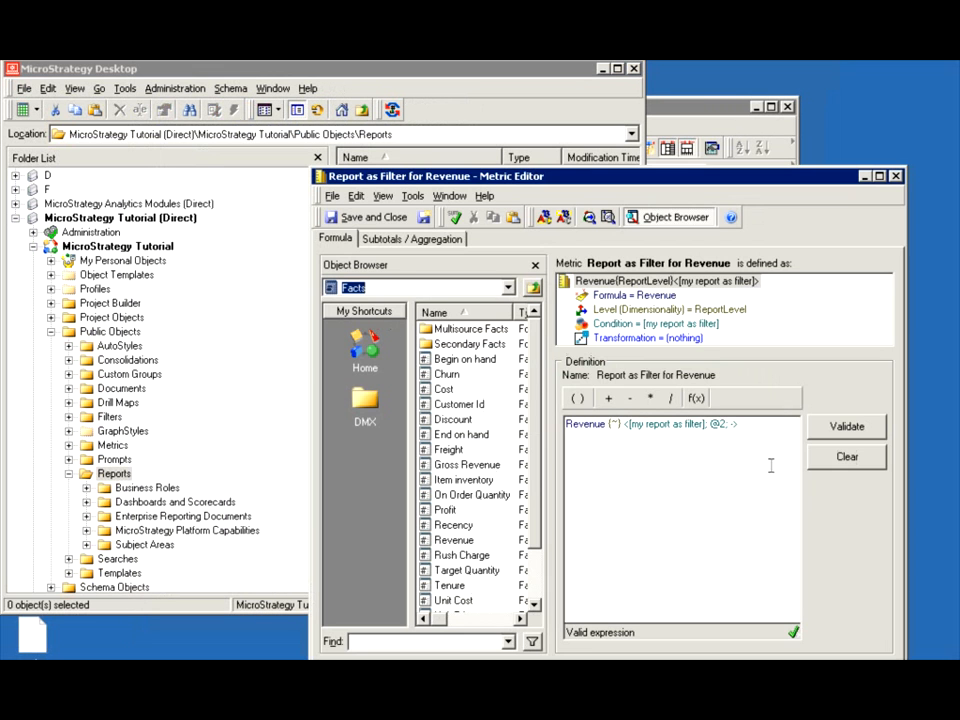
left_click(620, 323)
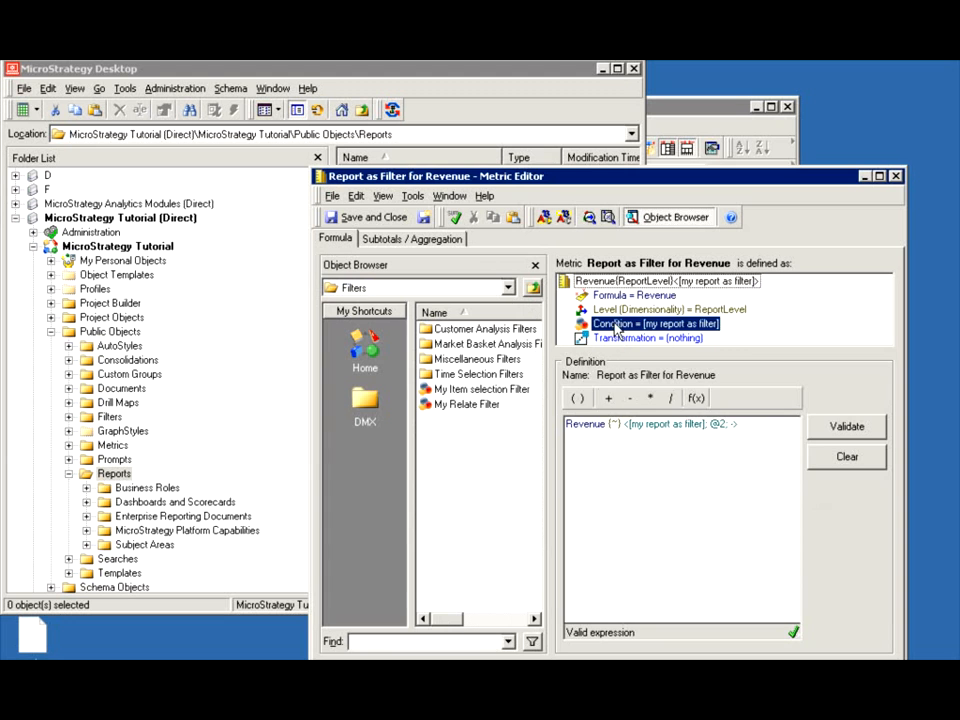
left_click(838, 627)
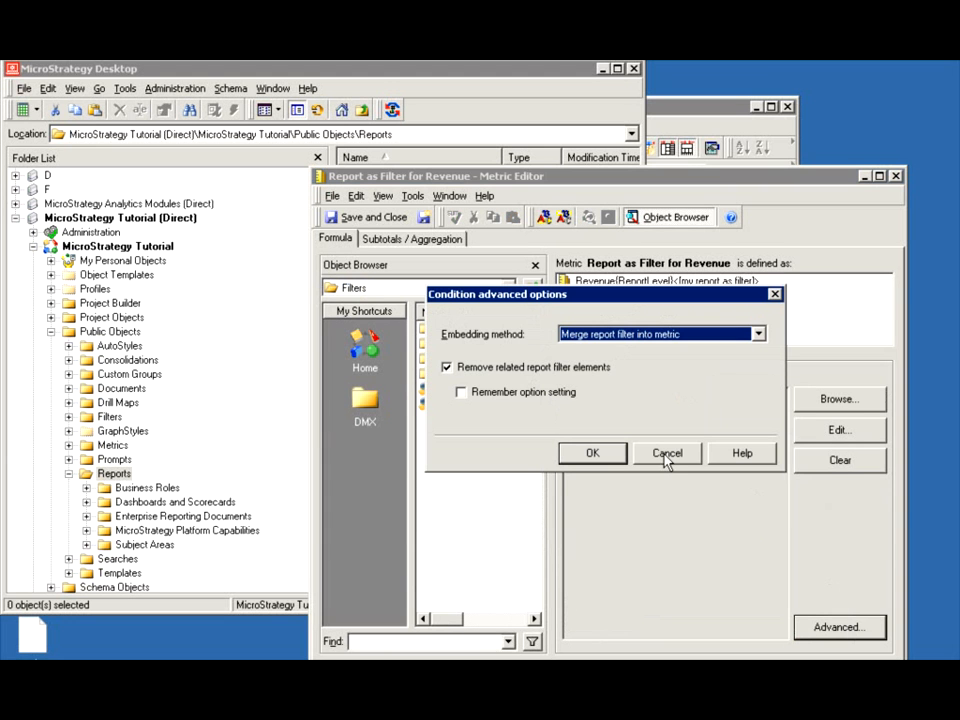
left_click(640, 337)
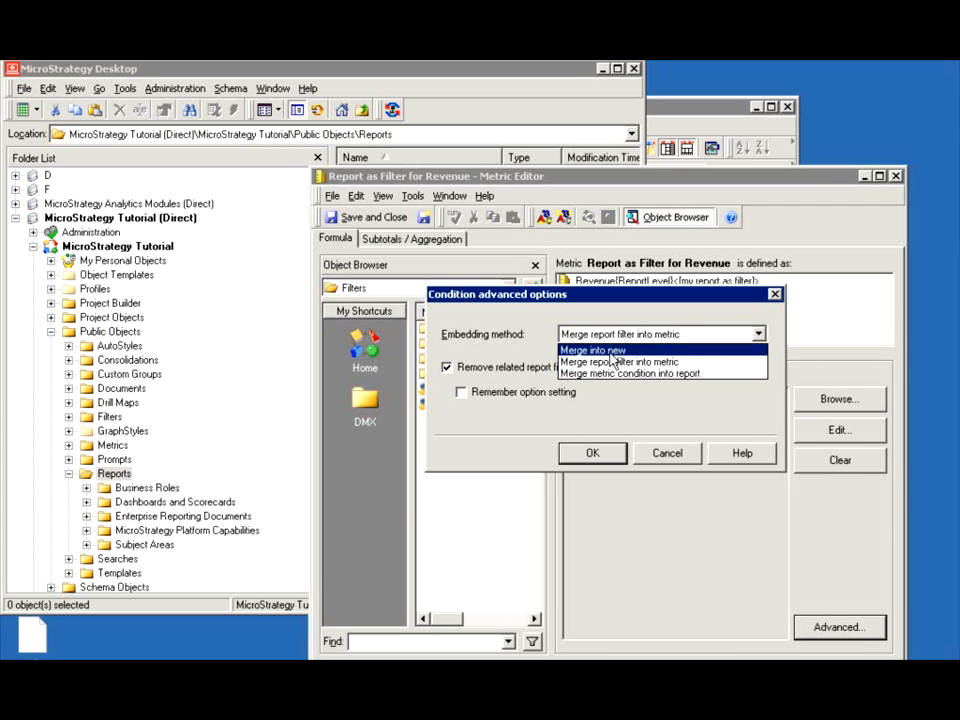
left_click(615, 350)
left_click(592, 340)
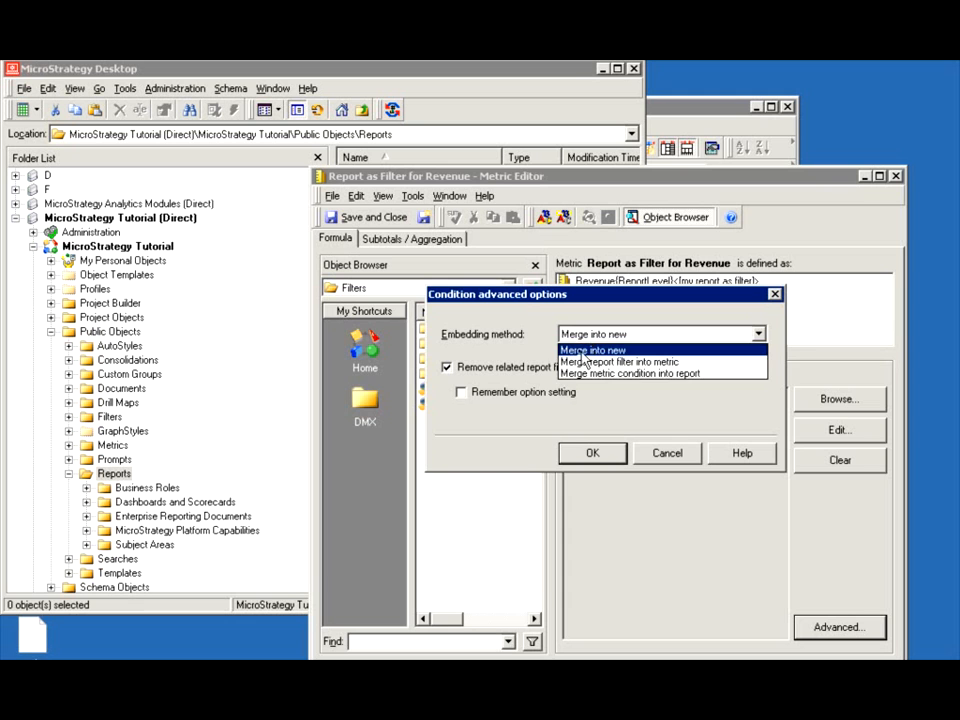
left_click(552, 366)
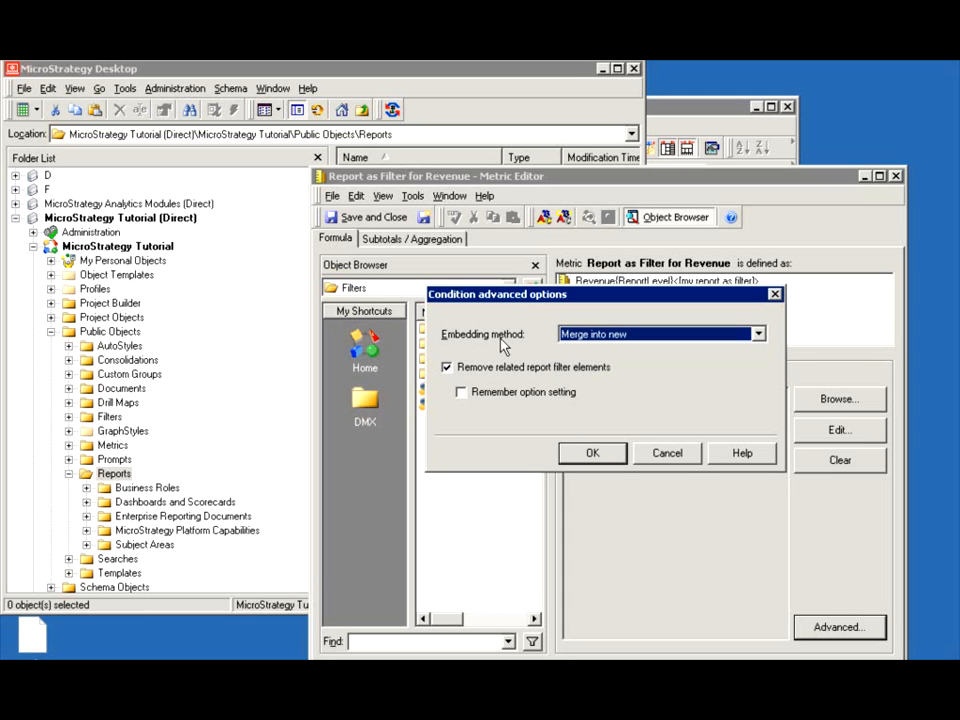
left_click(609, 337)
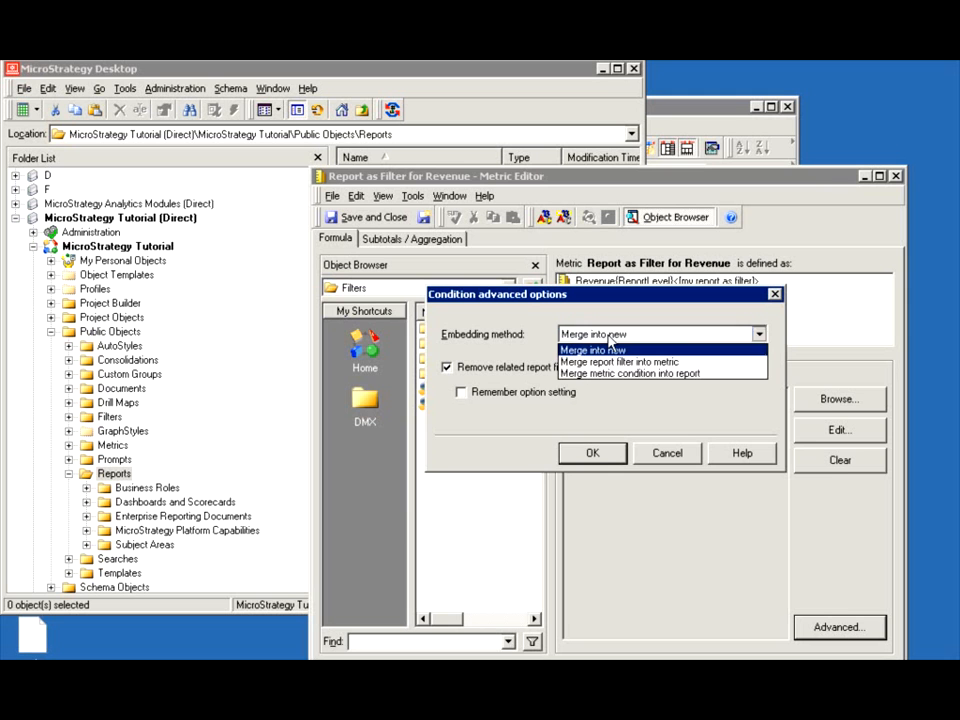
left_click(605, 350)
left_click(600, 453)
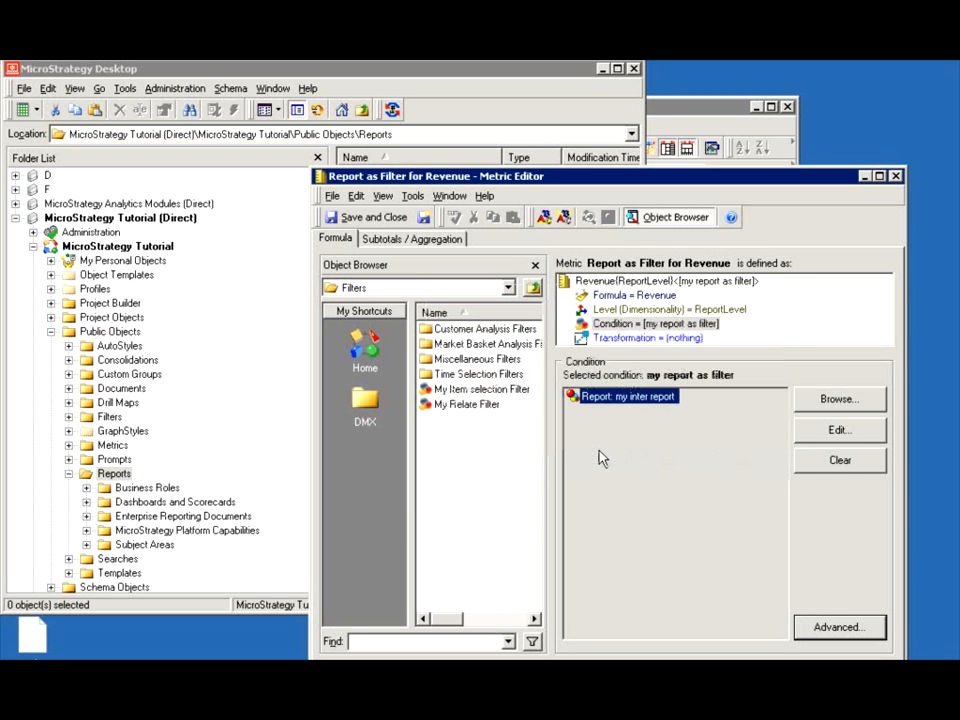
left_click(355, 217)
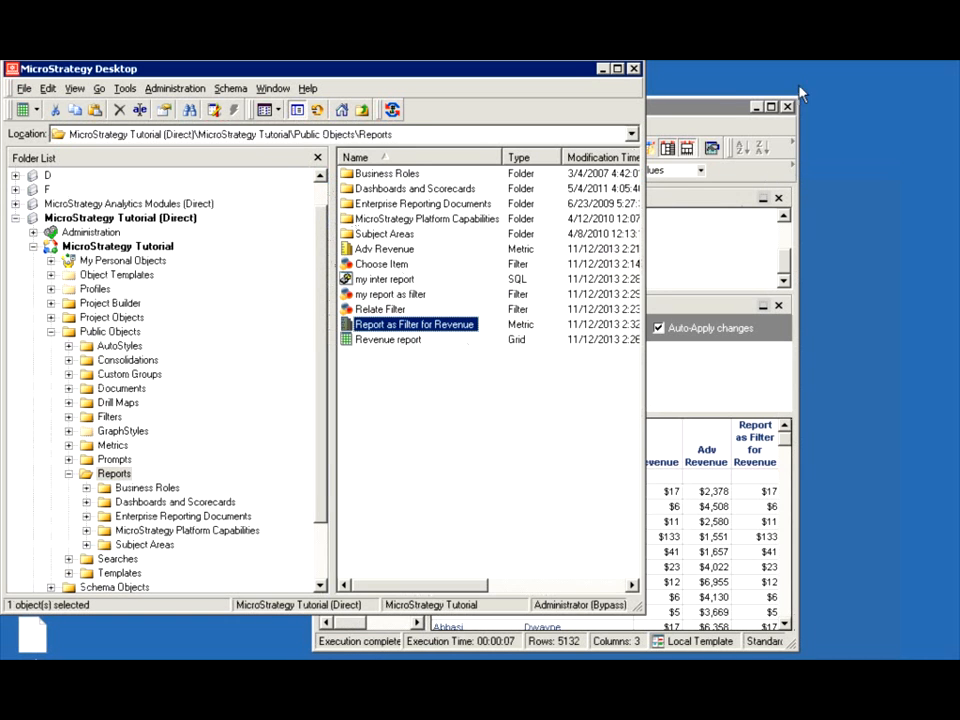
Save and close the Revenue report as Prompted, with both filter and template prompted.
left_click(717, 110)
left_click(370, 147)
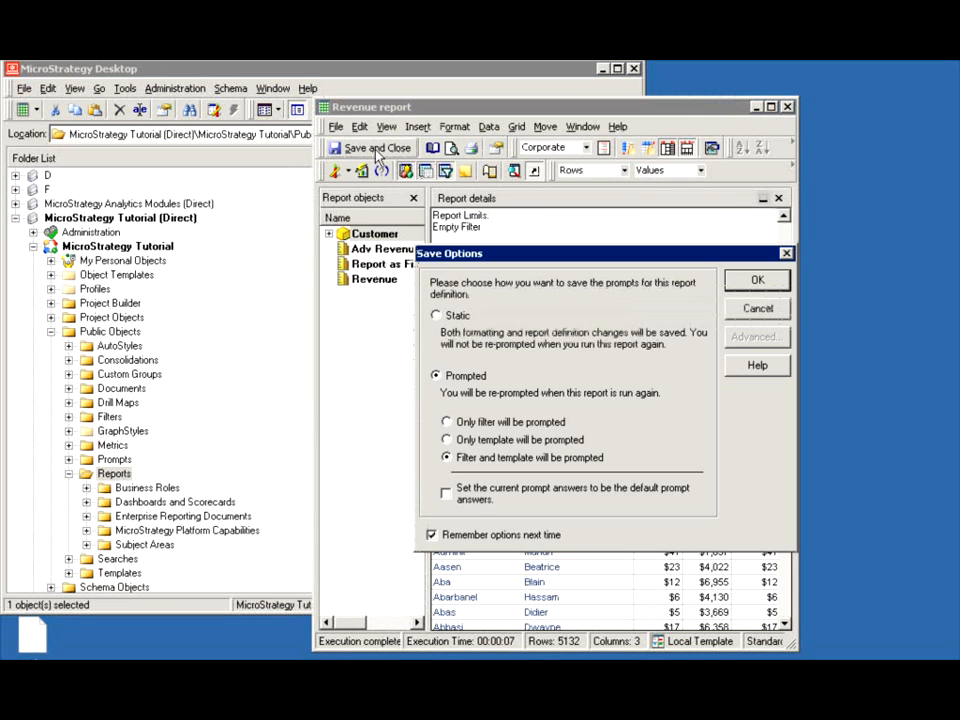
left_click(755, 281)
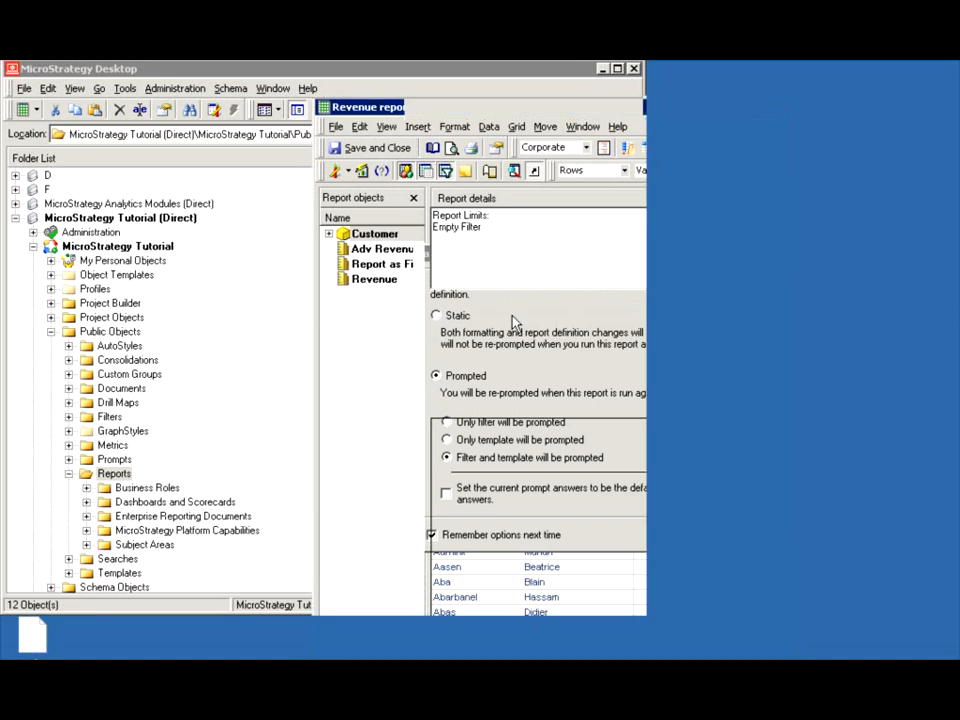
Run the saved Revenue report, selecting 100 Places to Go While Still Young at Heart, Art As Experience and The Painted Word for the Item prompt.
double_click(390, 341)
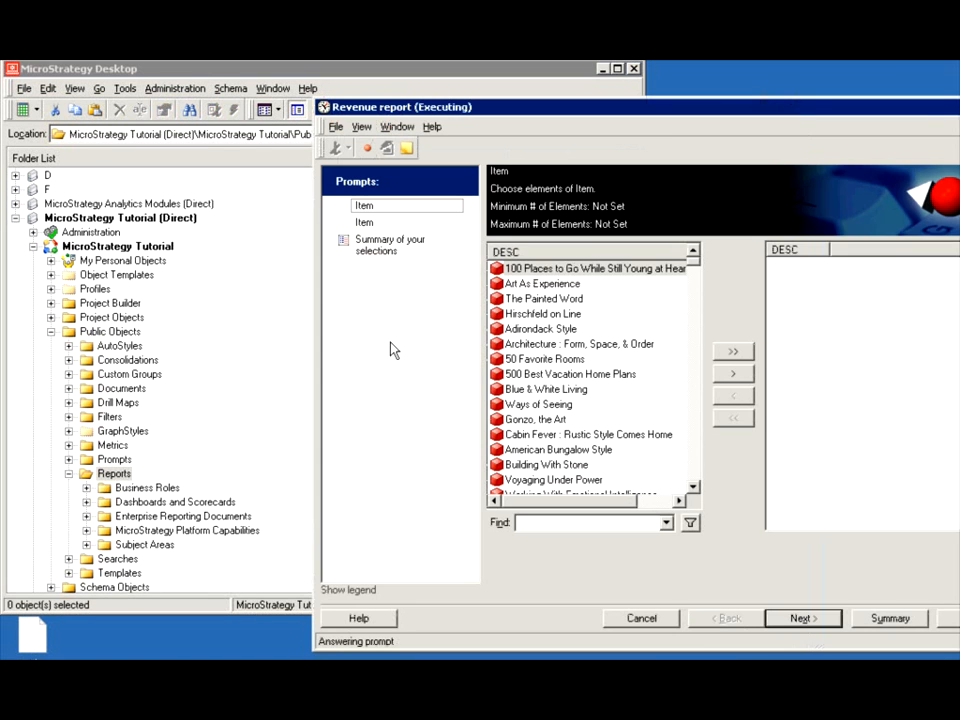
left_click(734, 373)
left_click(736, 373)
left_click(738, 374)
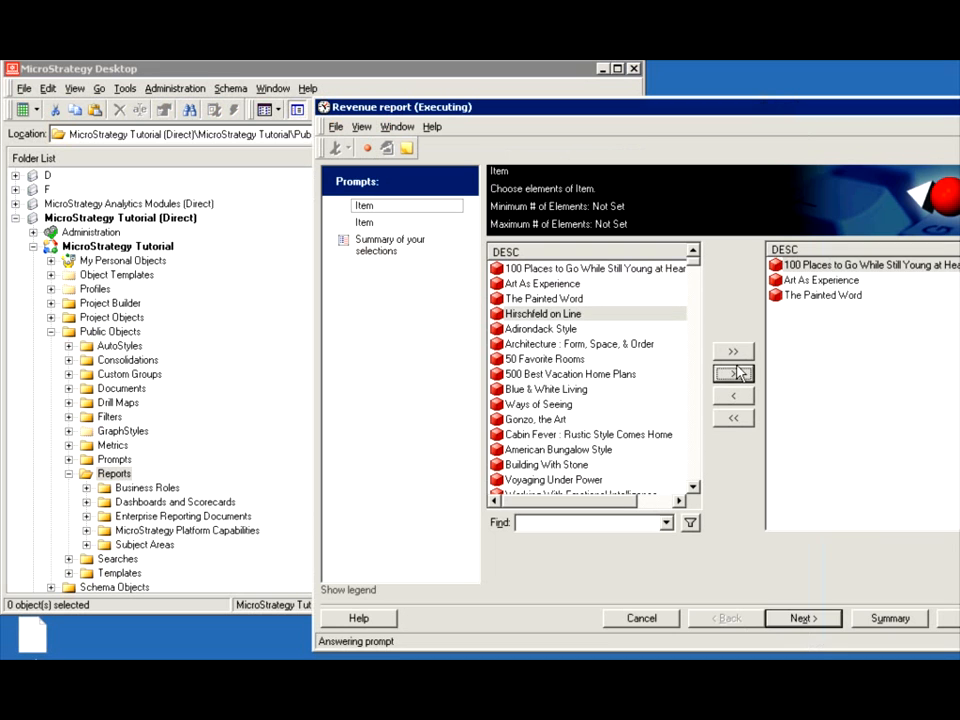
left_click(946, 620)
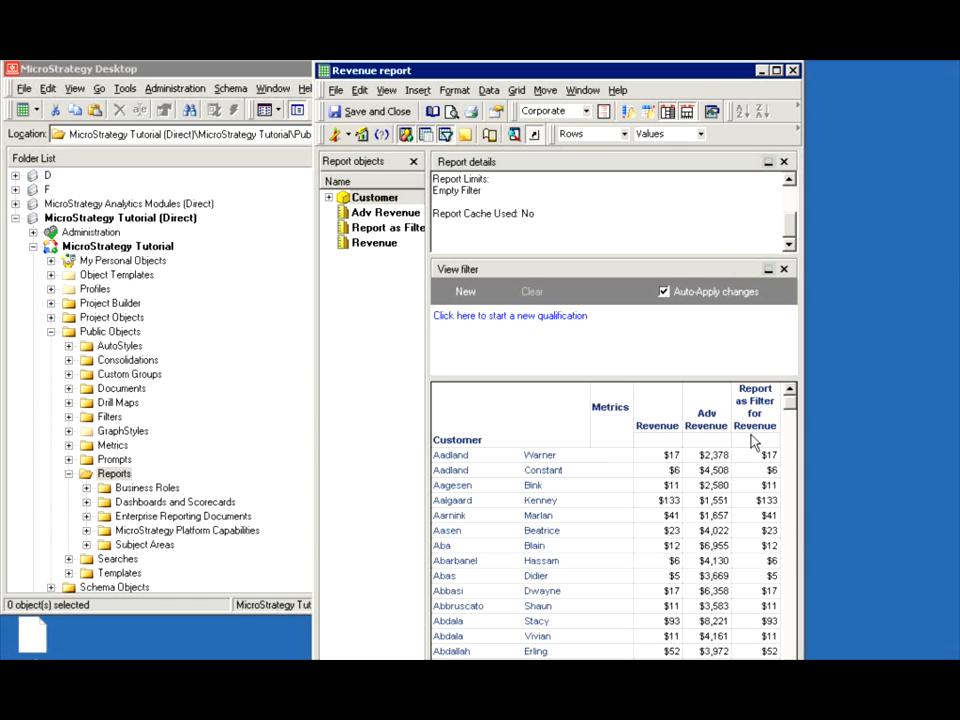
Remove the Choose Item shortcut from the Revenue report's filter and rerun the report.
left_click(336, 138)
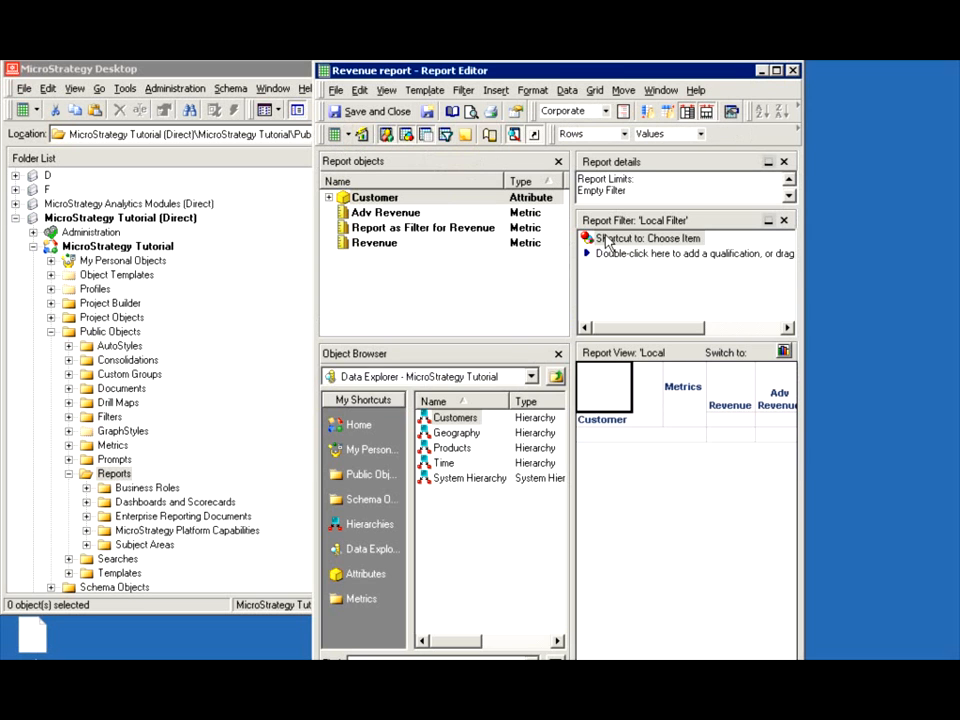
left_click_drag(636, 241, 574, 325)
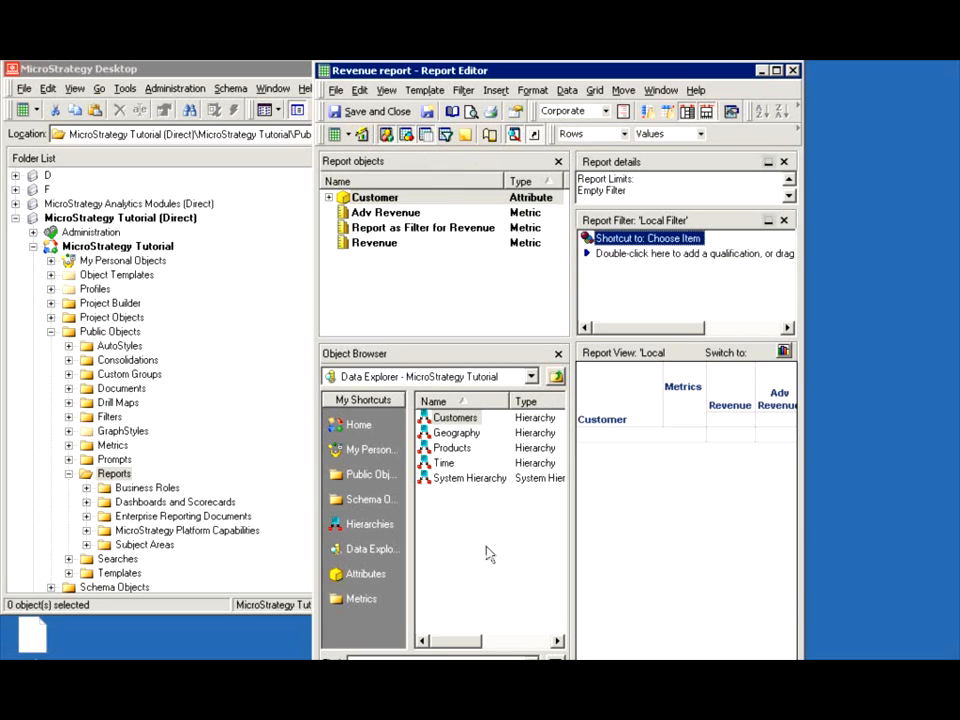
key("Delete")
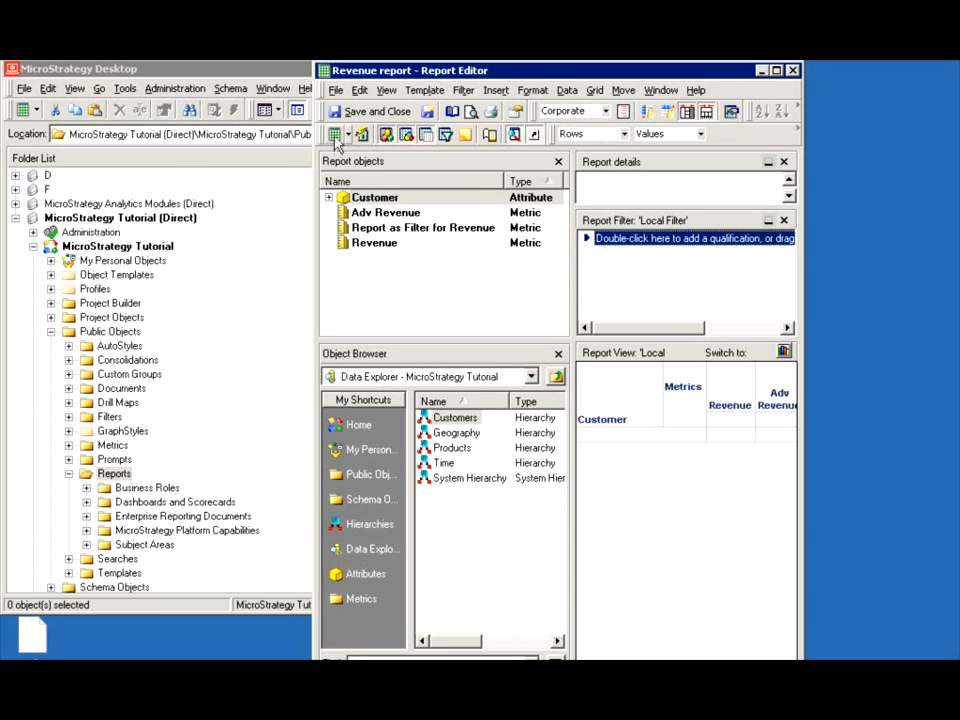
left_click(335, 136)
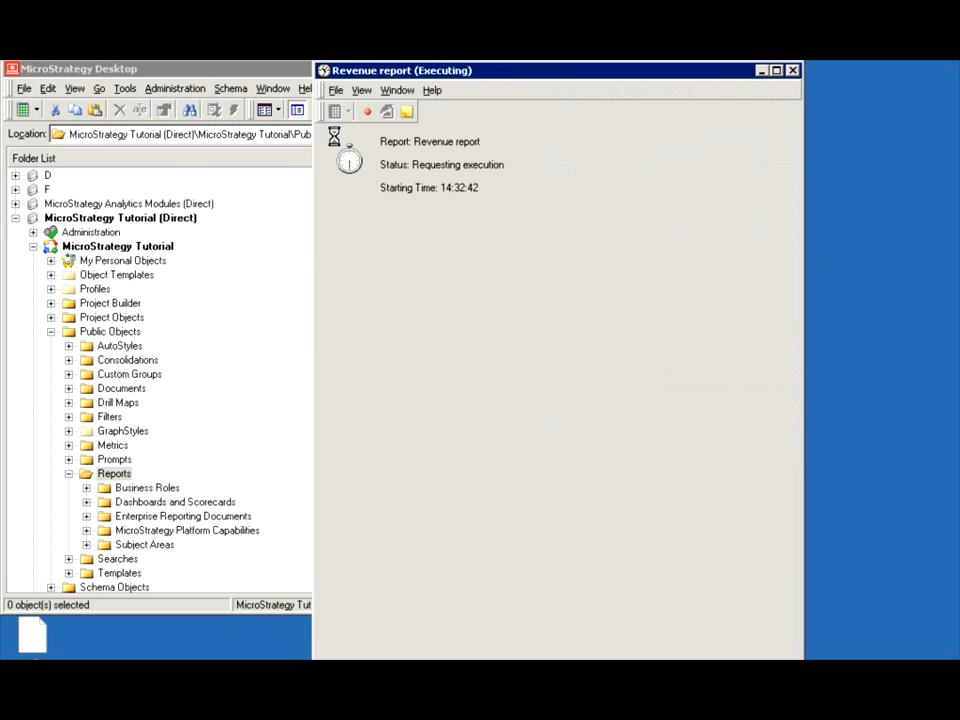